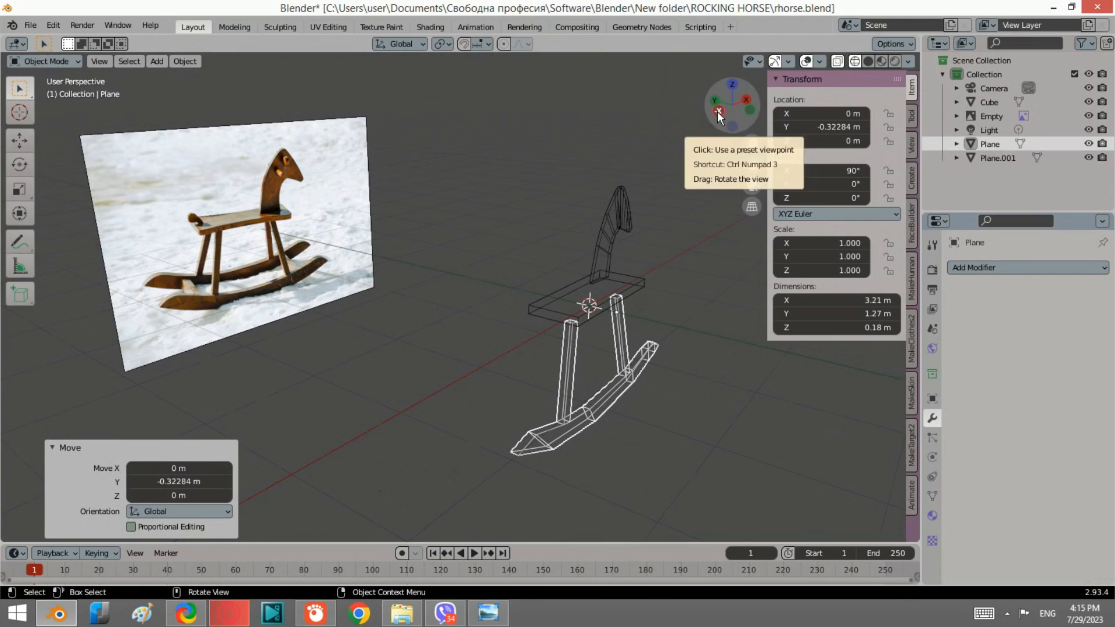
# Move the horse's head-and-neck piece down about 0.055 m along Z so its base meets the seat.
pyautogui.click(716, 111)
pyautogui.scroll(2, 647, 273)
pyautogui.keyDown('shift'); pyautogui.moveTo(647, 273); pyautogui.dragTo(568, 319, button='middle'); pyautogui.keyUp('shift')
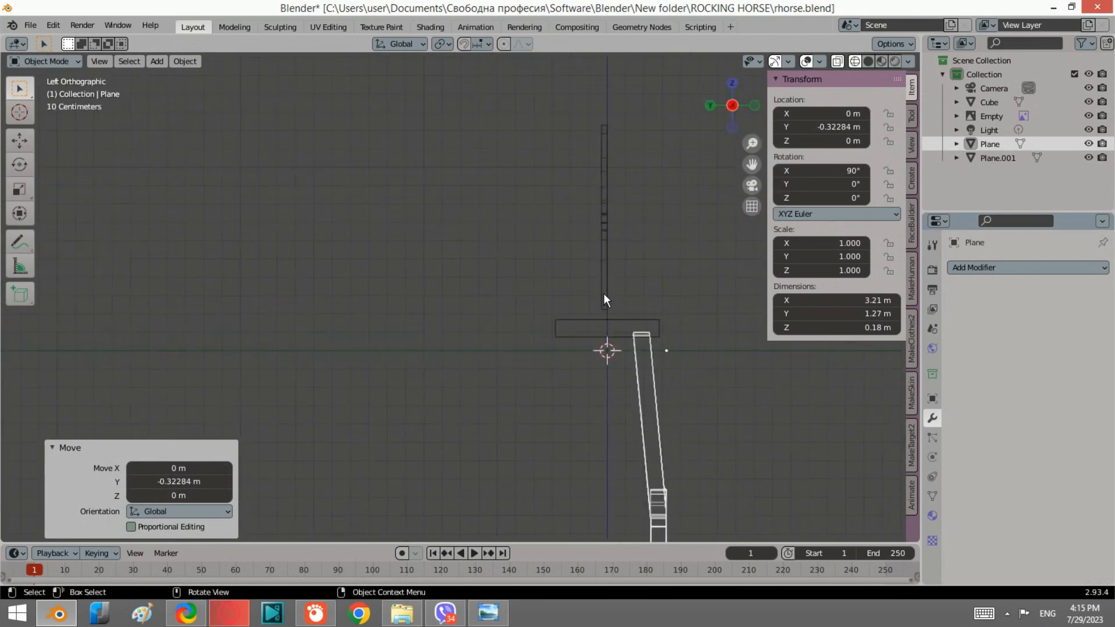
pyautogui.click(610, 273)
pyautogui.scroll(2, 639, 279)
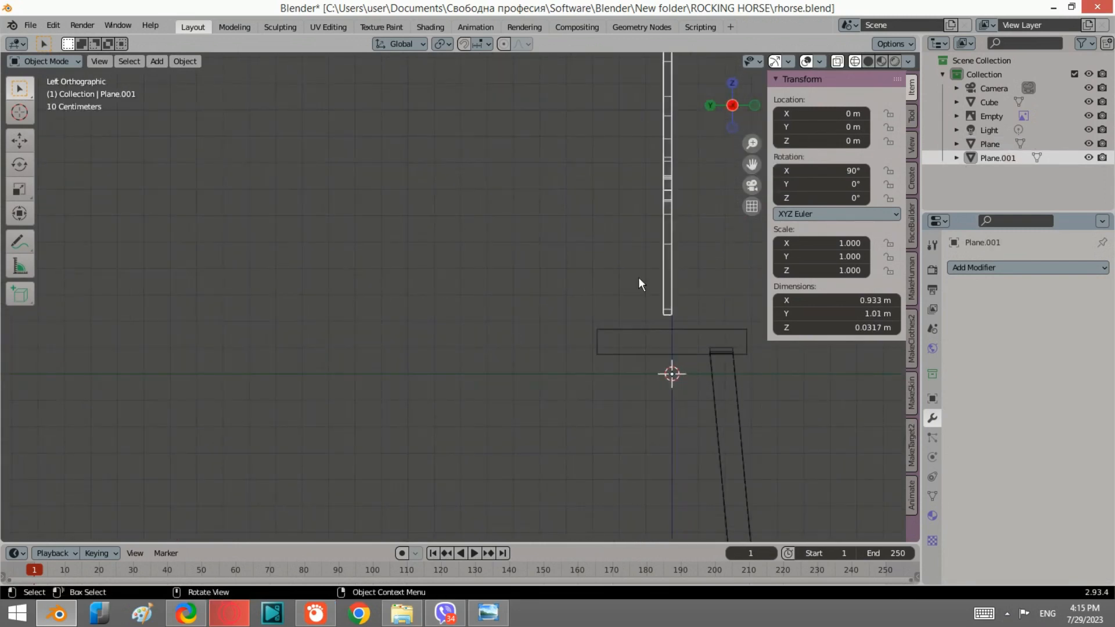
pyautogui.click(755, 106)
pyautogui.keyDown('shift'); pyautogui.moveTo(629, 307); pyautogui.dragTo(539, 305, button='middle'); pyautogui.keyUp('shift')
pyautogui.scroll(3, 563, 311)
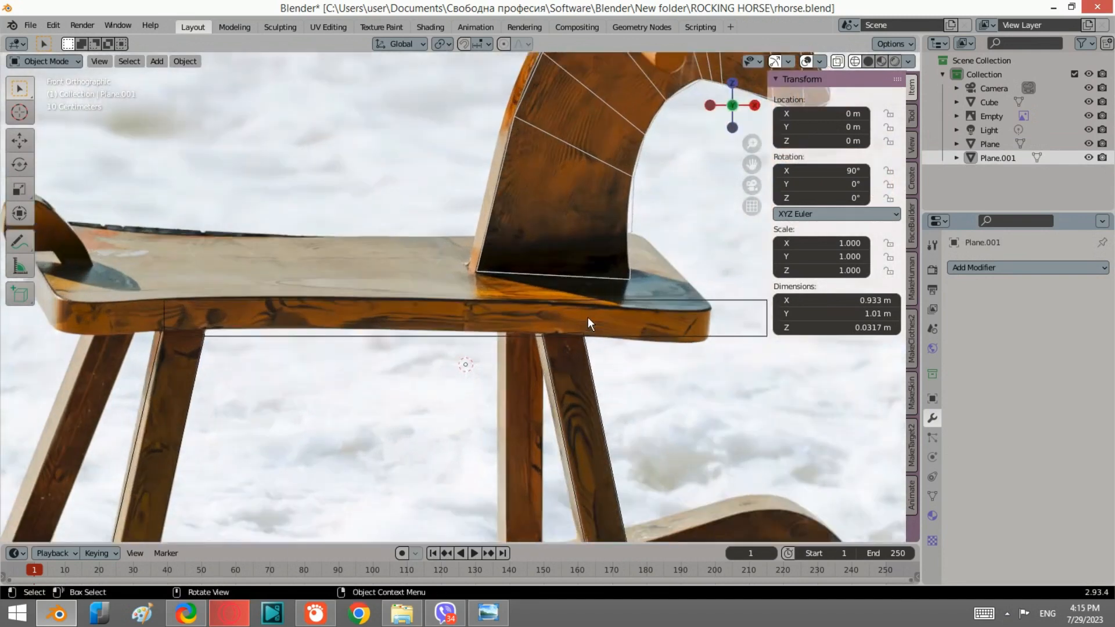
pyautogui.press('g')
pyautogui.press('z')
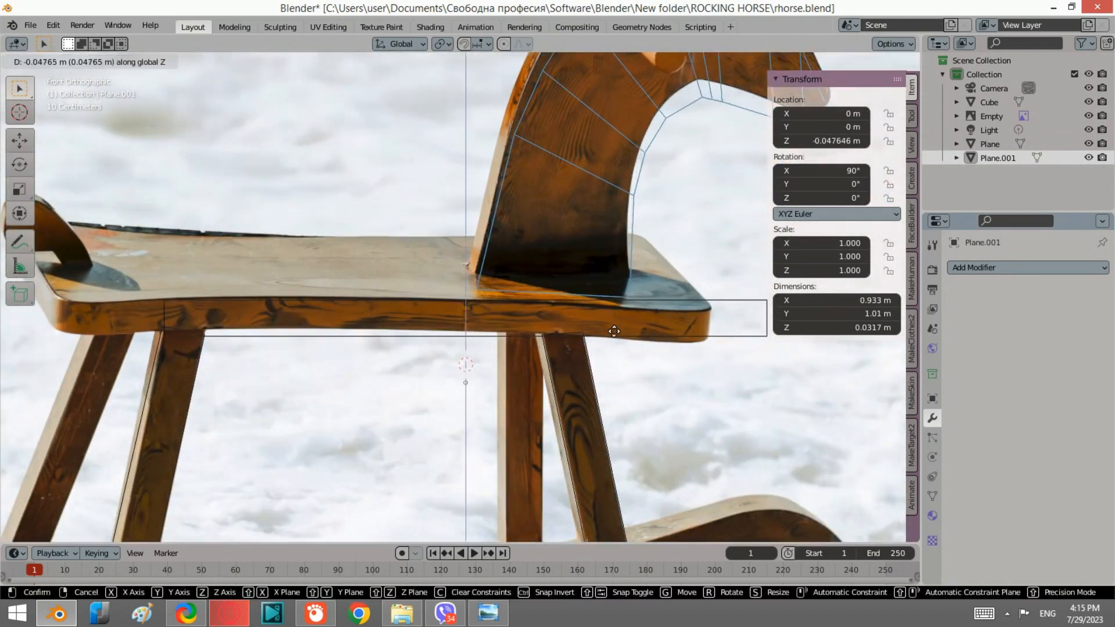
pyautogui.click(607, 326)
# Lower the rear base vertices of the neck about 0.02 m along Z to level its bottom edge with the seat.
pyautogui.press('Tab')
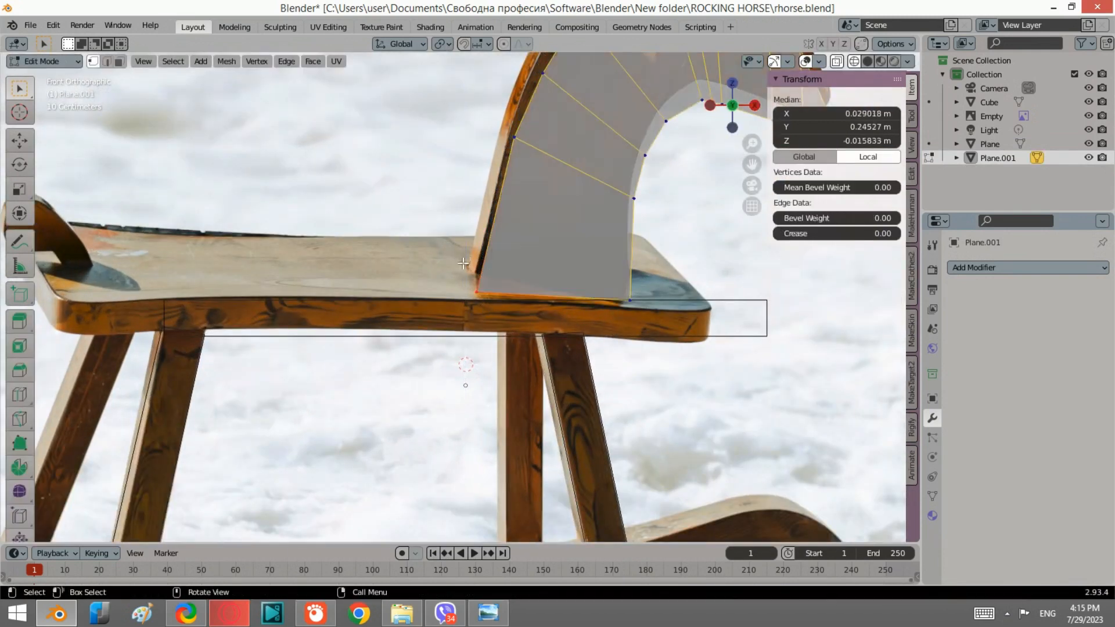
pyautogui.press('g')
pyautogui.press('z')
pyautogui.click(498, 286)
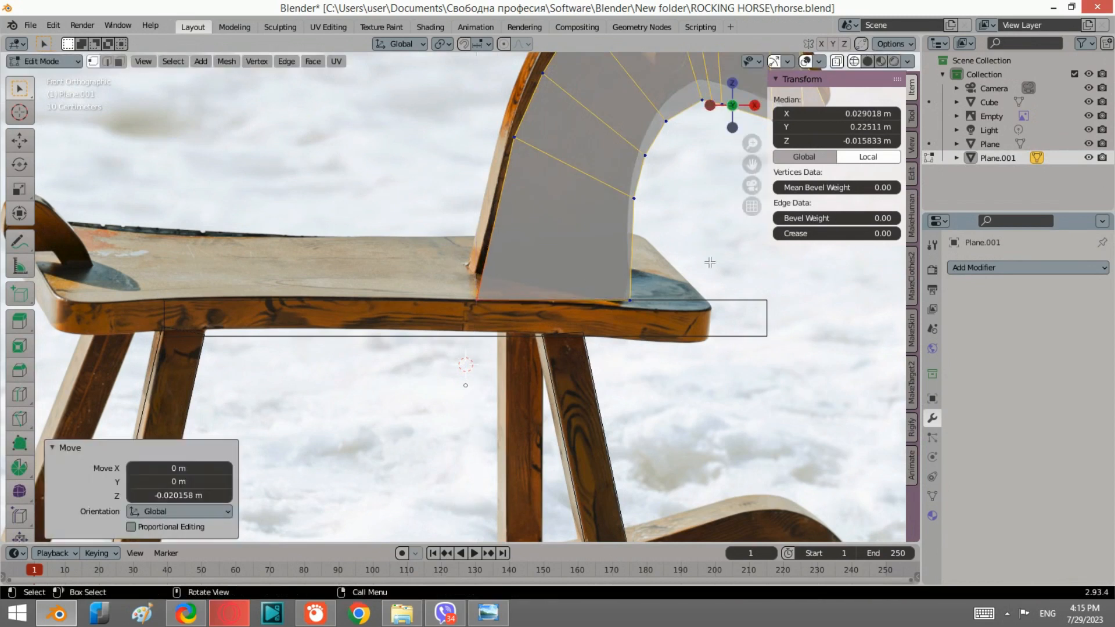
pyautogui.press('Tab')
pyautogui.press('Tab')
pyautogui.press('Tab')
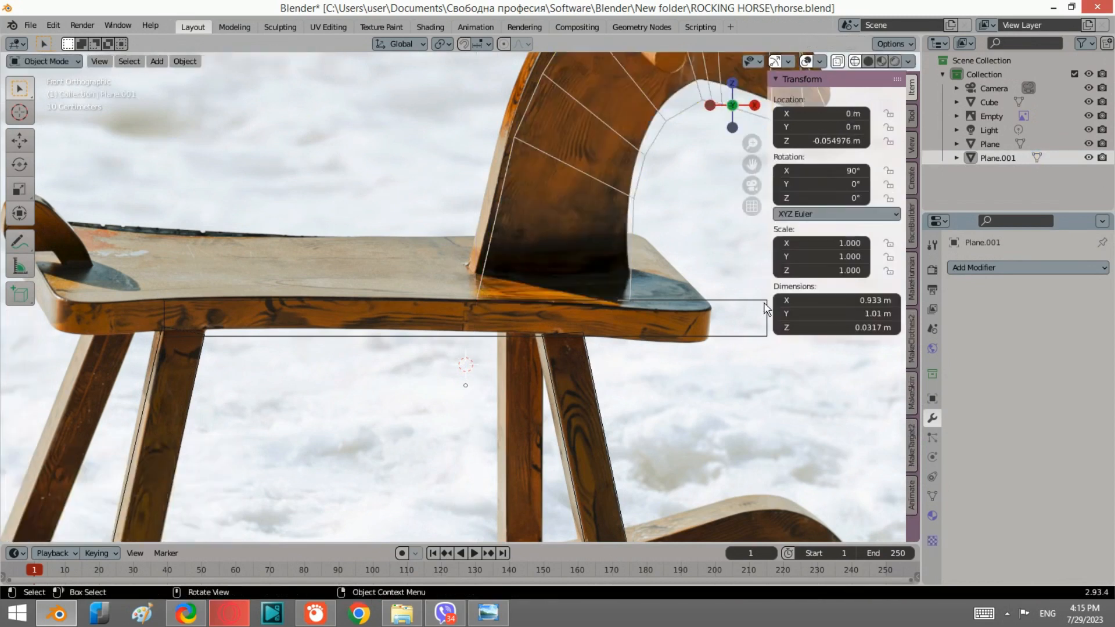
# Select the seat's upper front corner vertices and copy their local Z coordinate.
pyautogui.click(766, 309)
pyautogui.click(767, 306)
pyautogui.press('Tab')
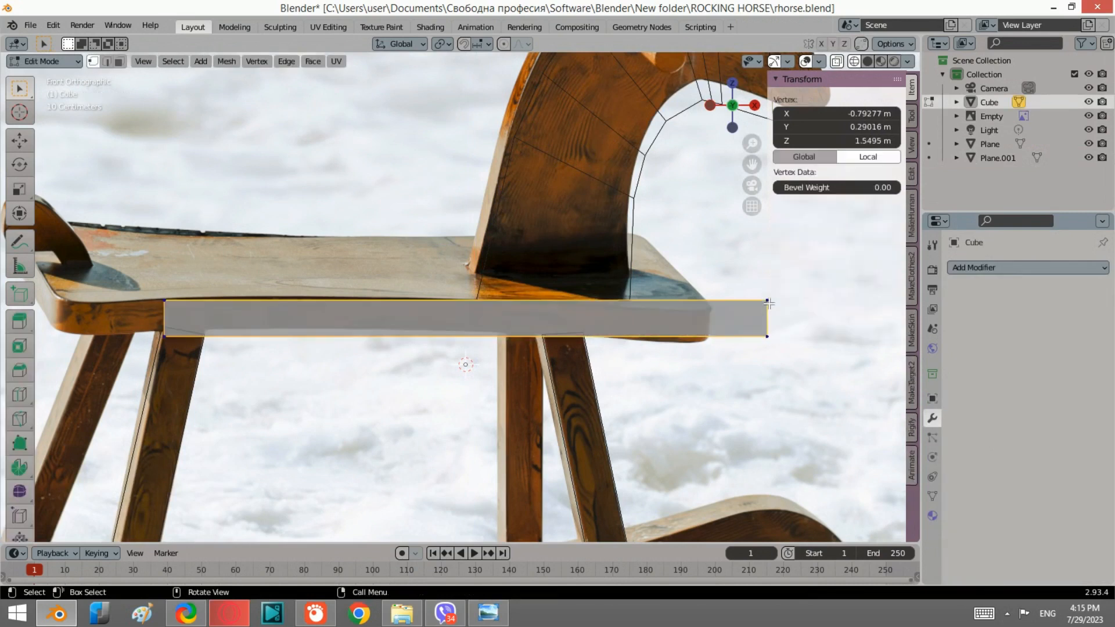
pyautogui.keyDown('shift'); pyautogui.click(768, 308); pyautogui.keyUp('shift')
pyautogui.doubleClick(877, 140)
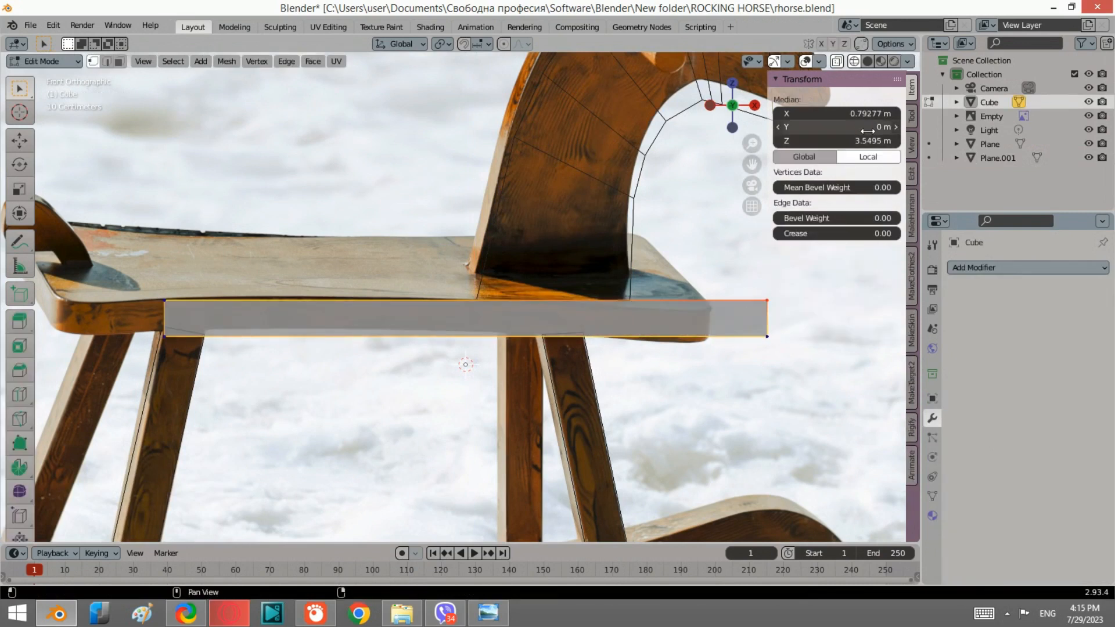
pyautogui.hotkey('ctrl', 'c')
pyautogui.hotkey('ctrl', 'c')
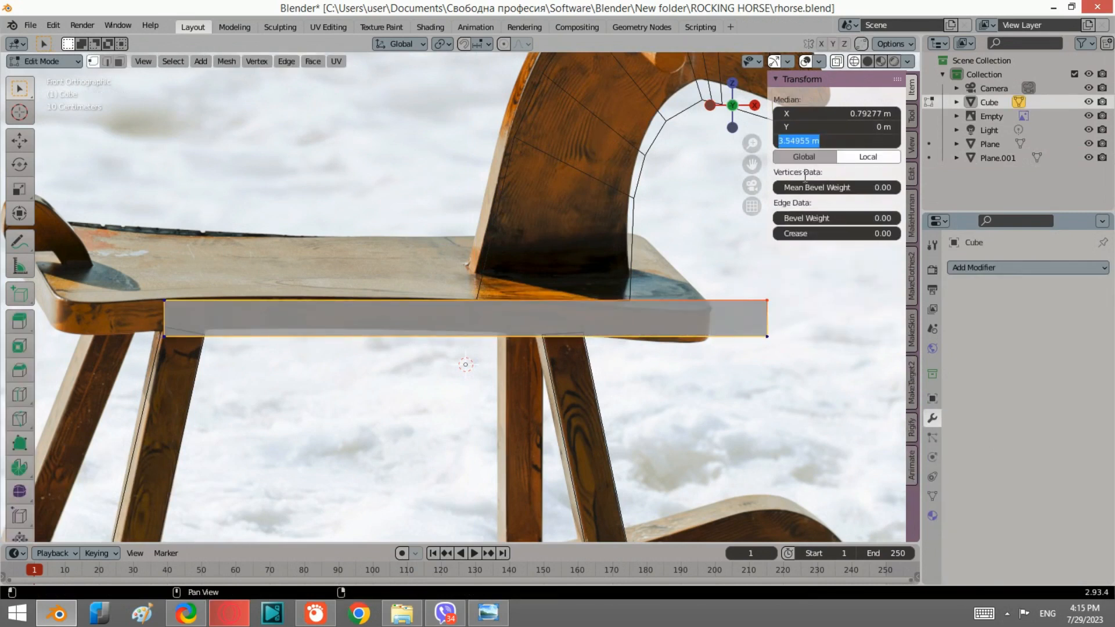
pyautogui.click(564, 239)
pyautogui.press('Tab')
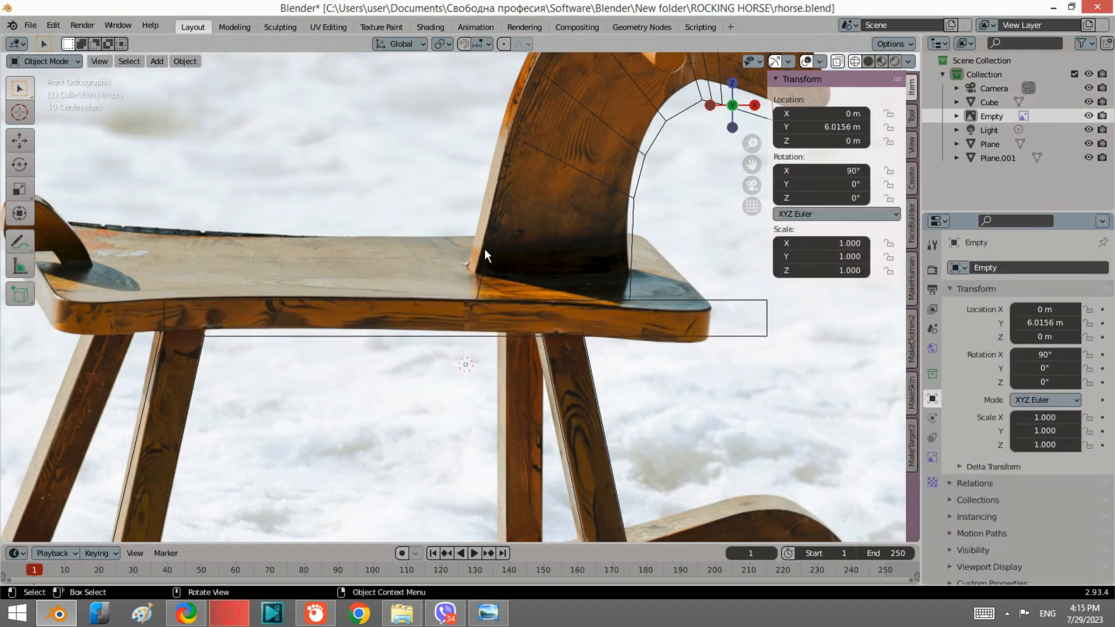
# Examine the coordinates of the neck's front and rear base vertices where they meet the seat.
pyautogui.click(484, 248)
pyautogui.press('Tab')
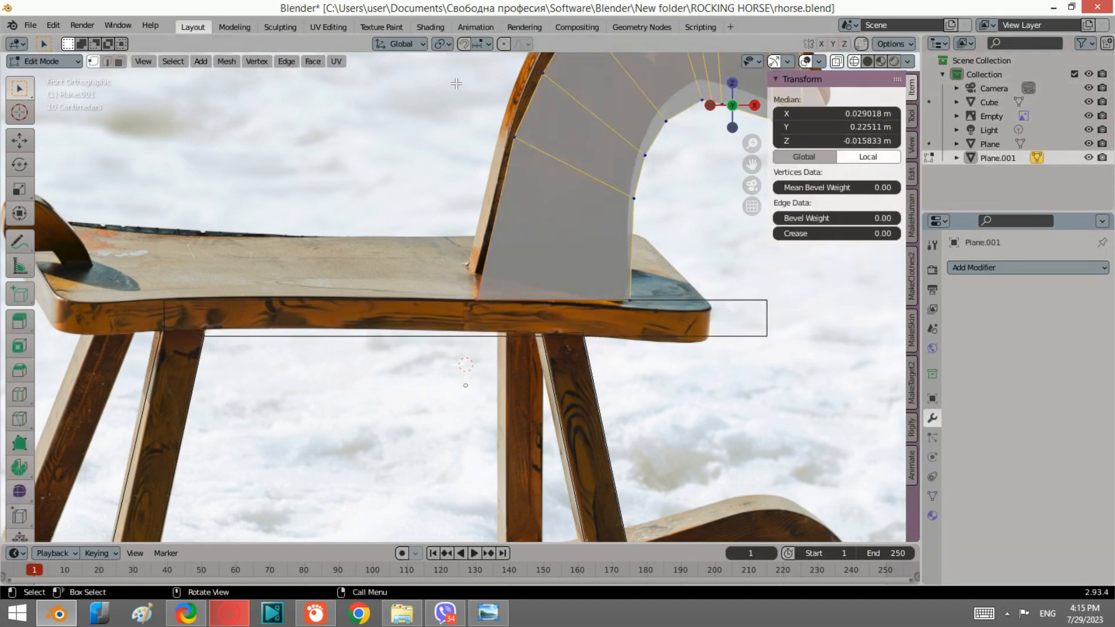
pyautogui.click(574, 311)
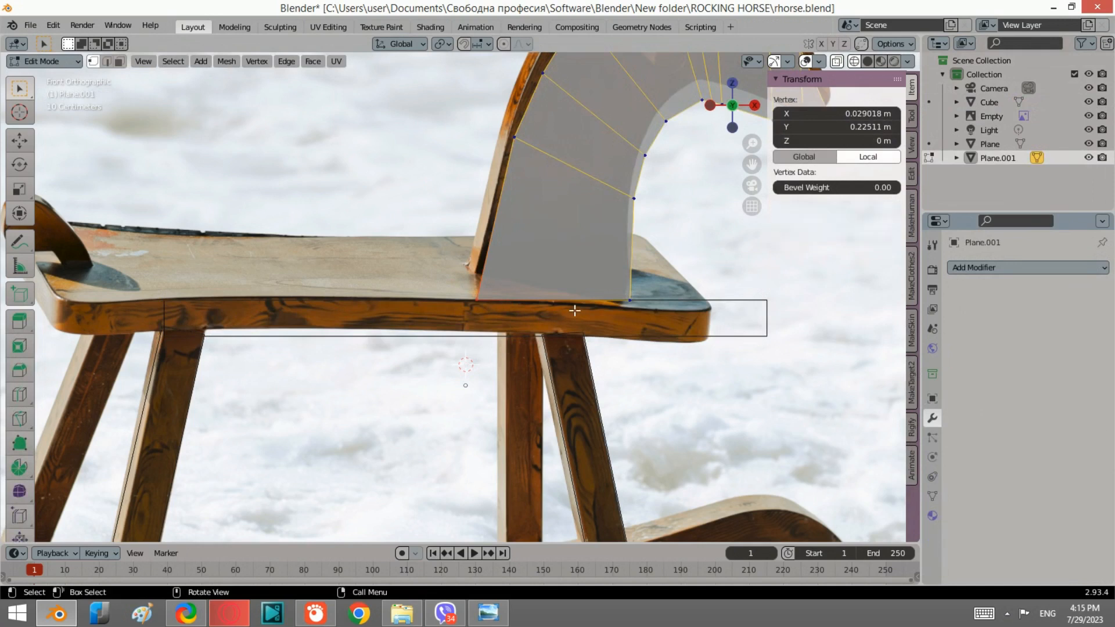
pyautogui.click(624, 307)
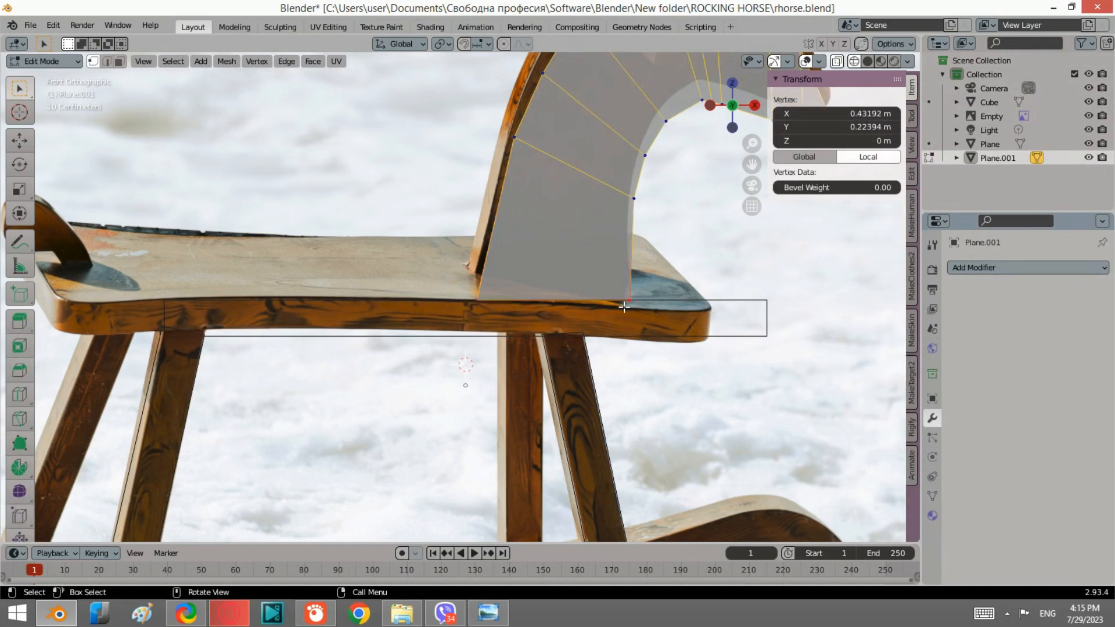
pyautogui.click(483, 303)
pyautogui.scroll(5, 484, 302)
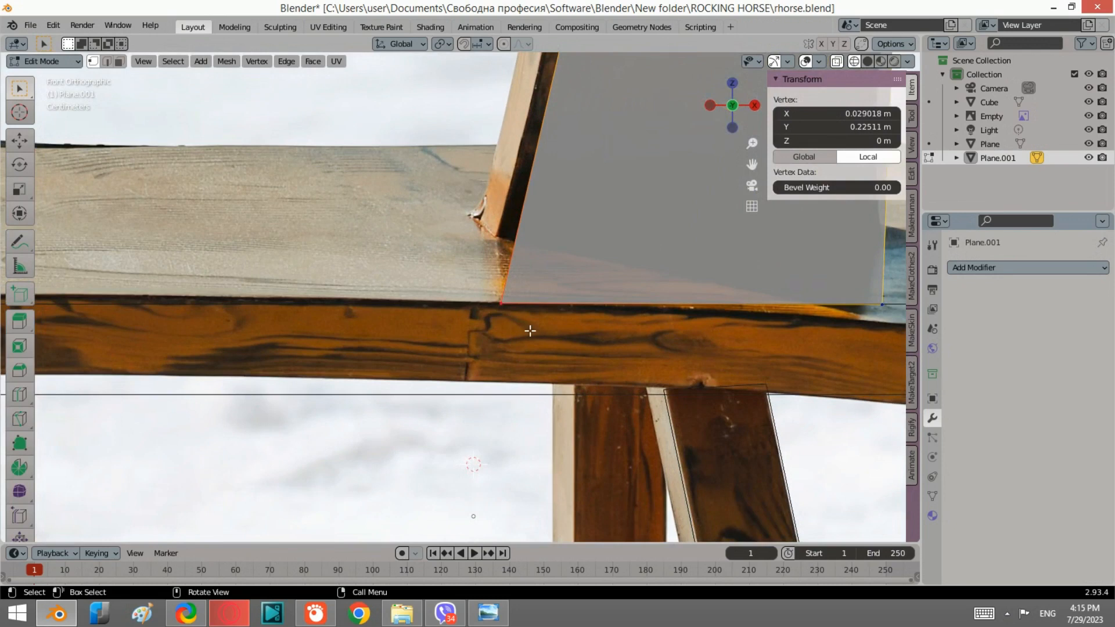
pyautogui.scroll(-6, 519, 205)
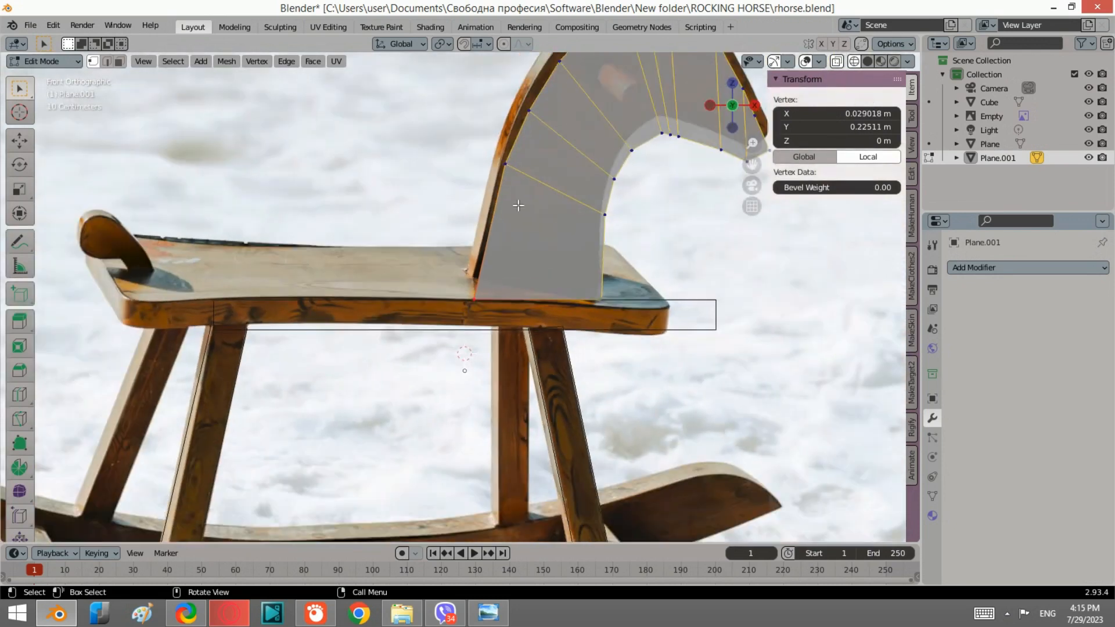
# Compare the coordinates of the seat's upper and lower front corner vertices.
pyautogui.press('Tab')
pyautogui.click(708, 308)
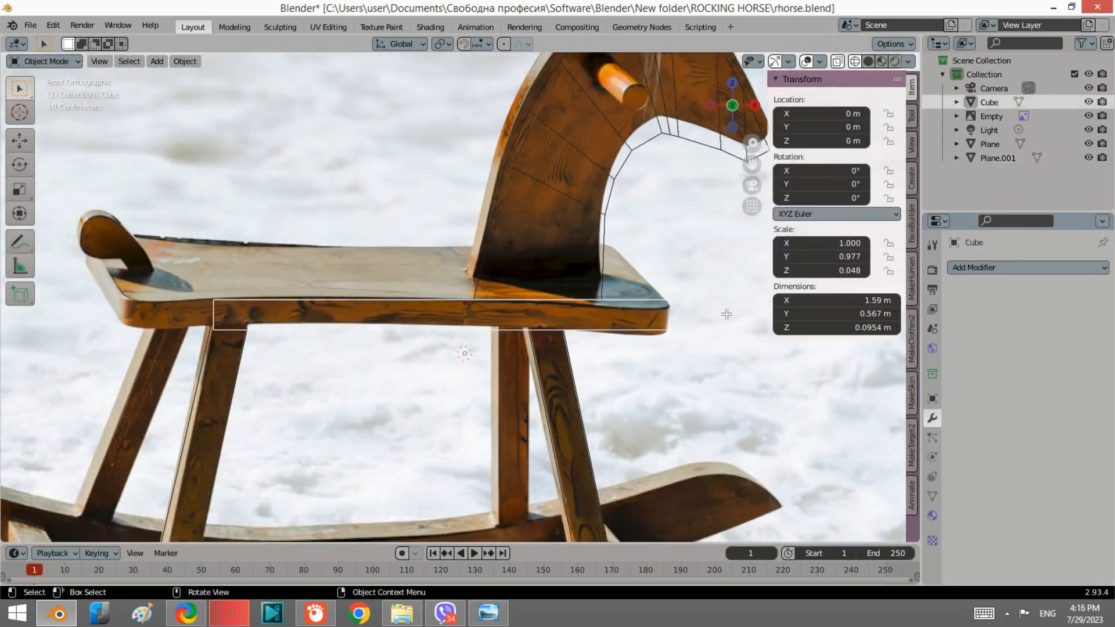
pyautogui.press('Tab')
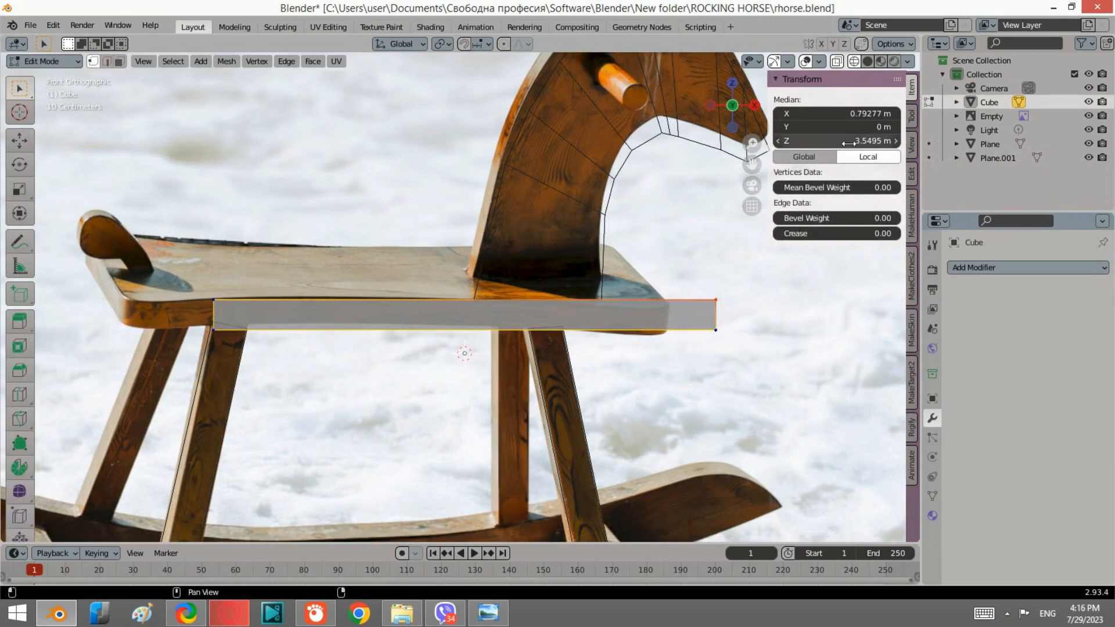
pyautogui.click(861, 166)
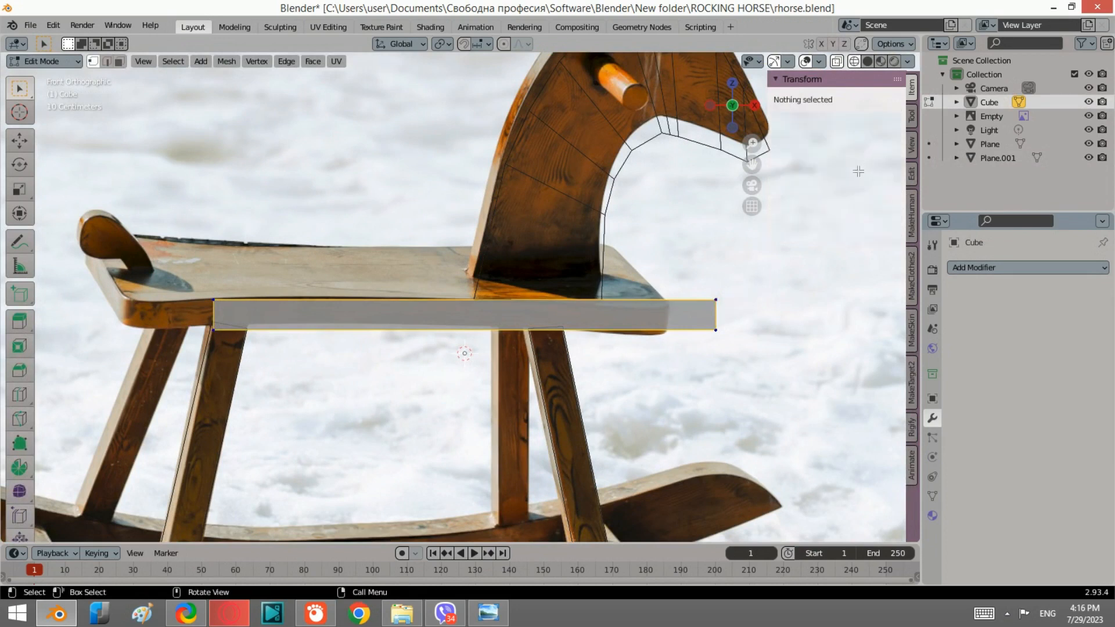
pyautogui.moveTo(750, 313); pyautogui.dragTo(700, 288)
pyautogui.moveTo(739, 353); pyautogui.dragTo(695, 310)
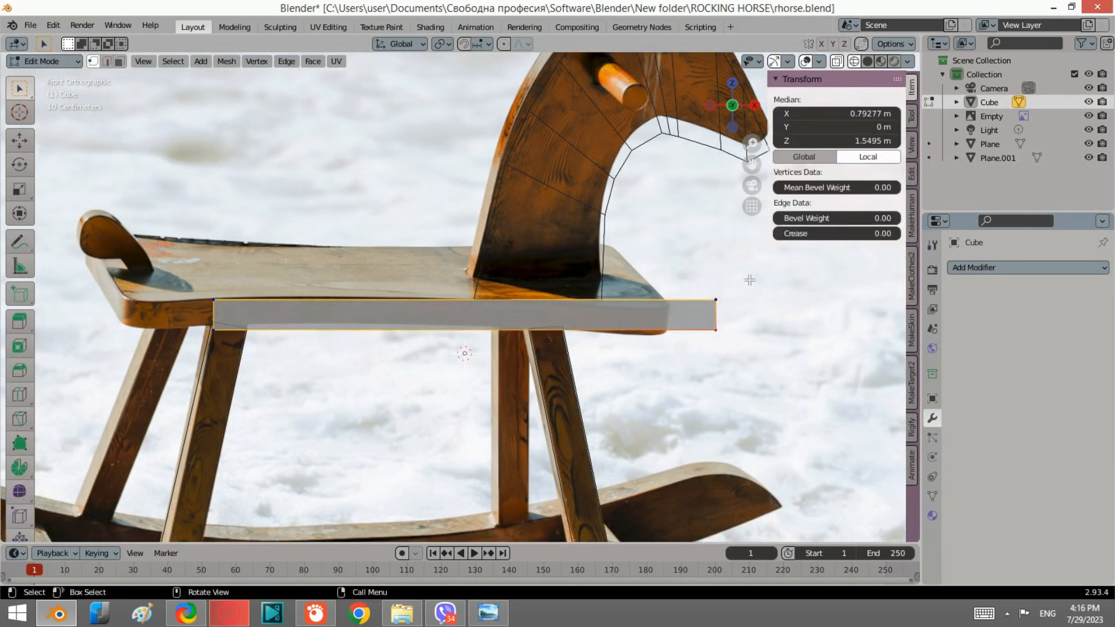
# In the left view, thicken the horse's head-and-neck piece by scaling it about 1.932 along Y.
pyautogui.press('Tab')
pyautogui.moveTo(565, 238); pyautogui.dragTo(581, 294, button='middle')
pyautogui.click(737, 109)
pyautogui.click(564, 215)
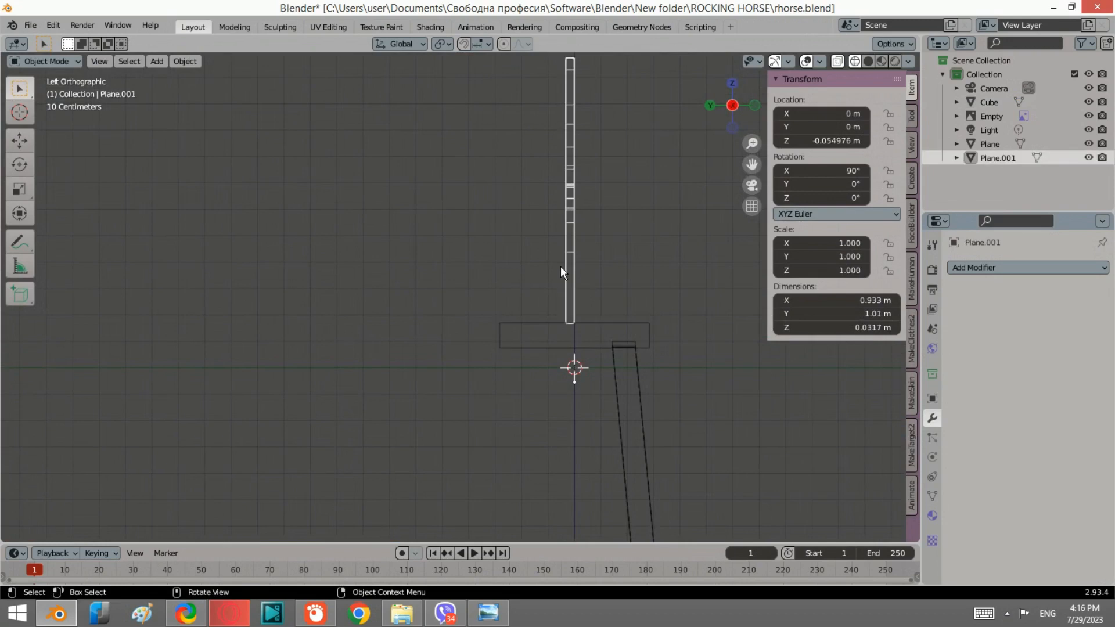
pyautogui.press('Tab')
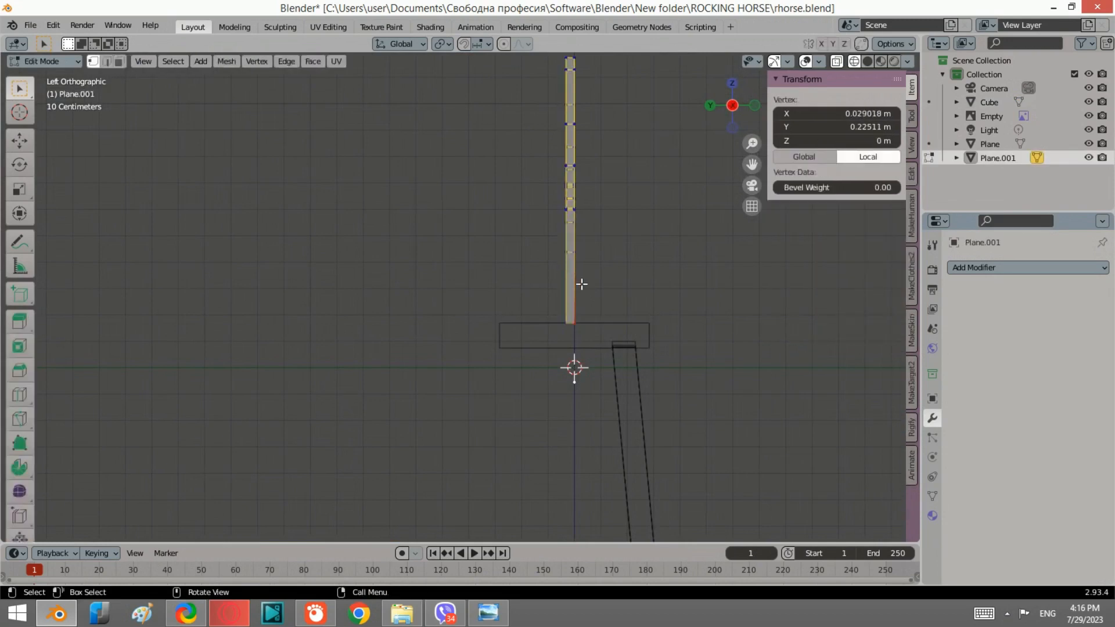
pyautogui.scroll(-1, 596, 293)
pyautogui.press('Tab')
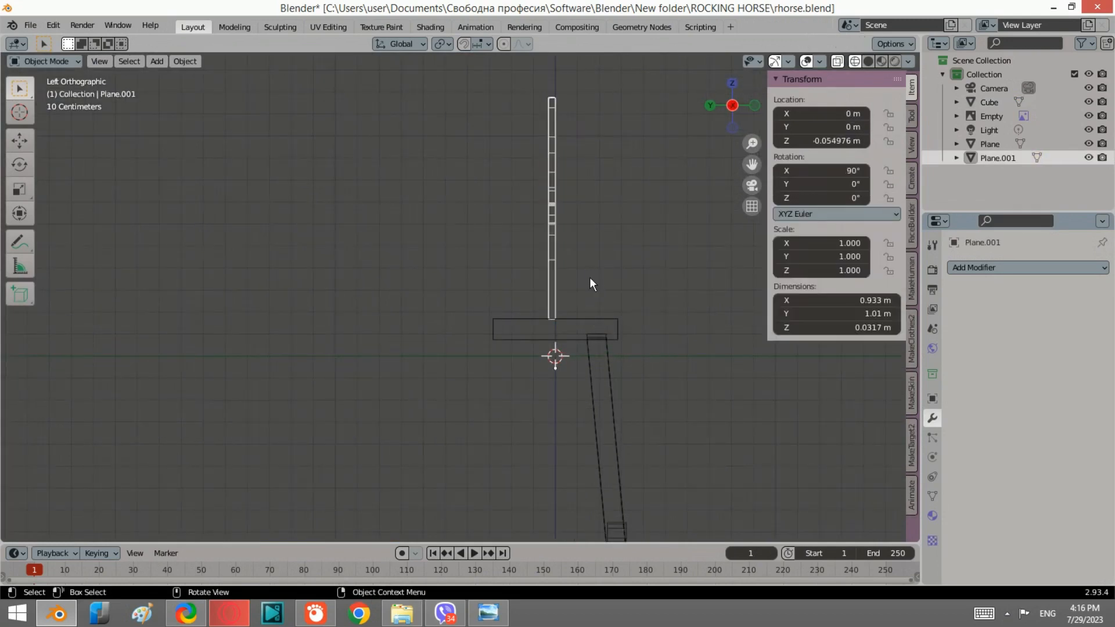
pyautogui.press('s')
pyautogui.press('y')
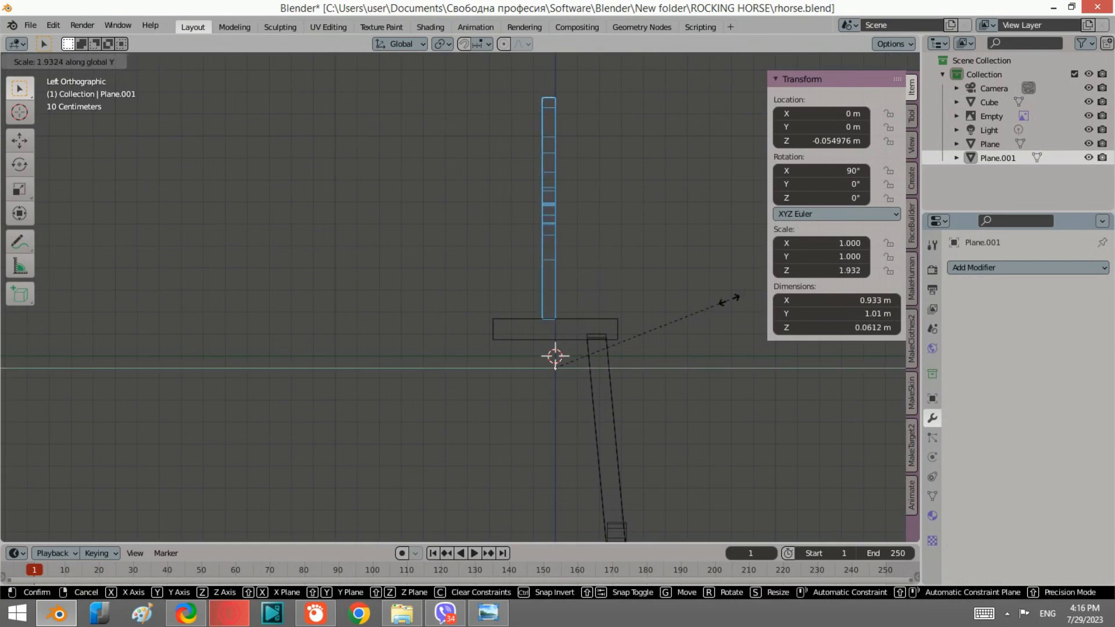
pyautogui.click(600, 282)
pyautogui.scroll(-2, 587, 276)
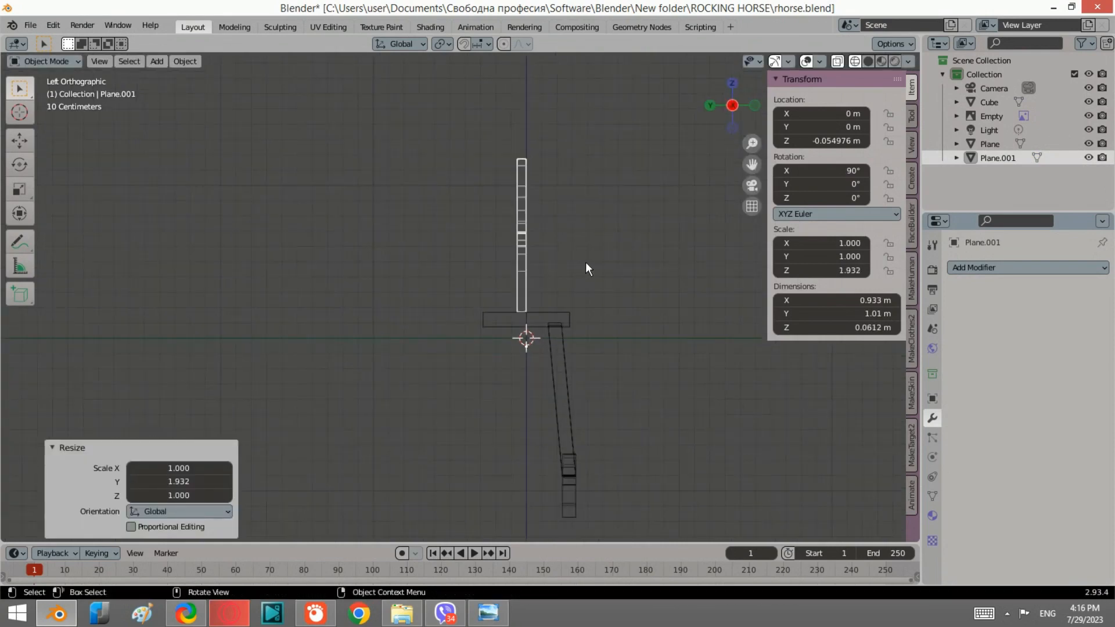
# Move the head-and-neck piece about -0.033 m along Y towards the middle of the seat.
pyautogui.scroll(5, 550, 273)
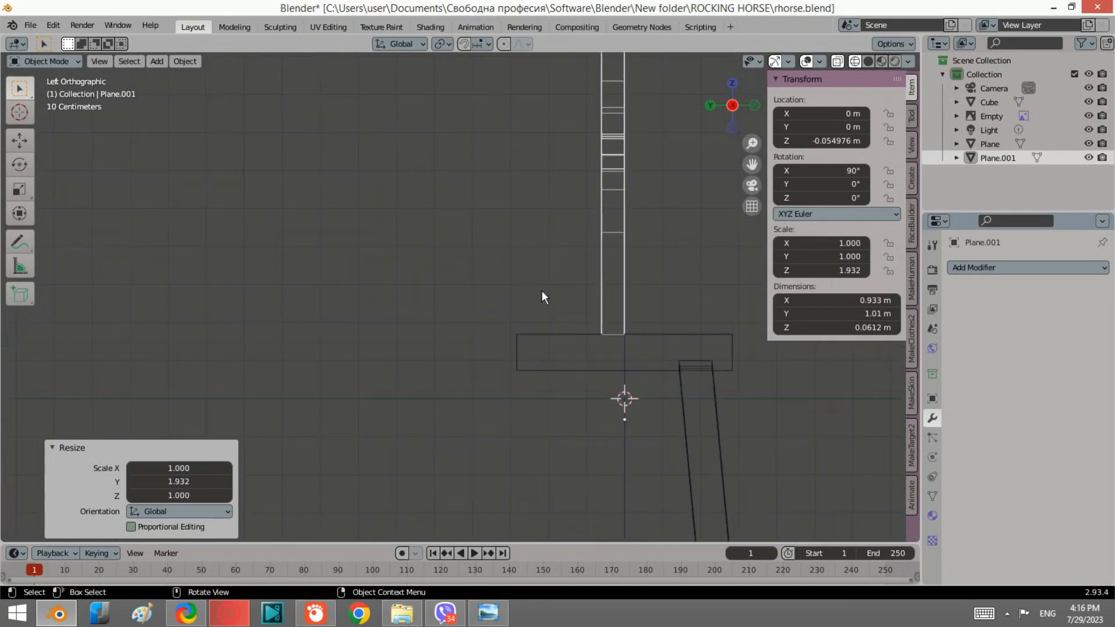
pyautogui.press('g')
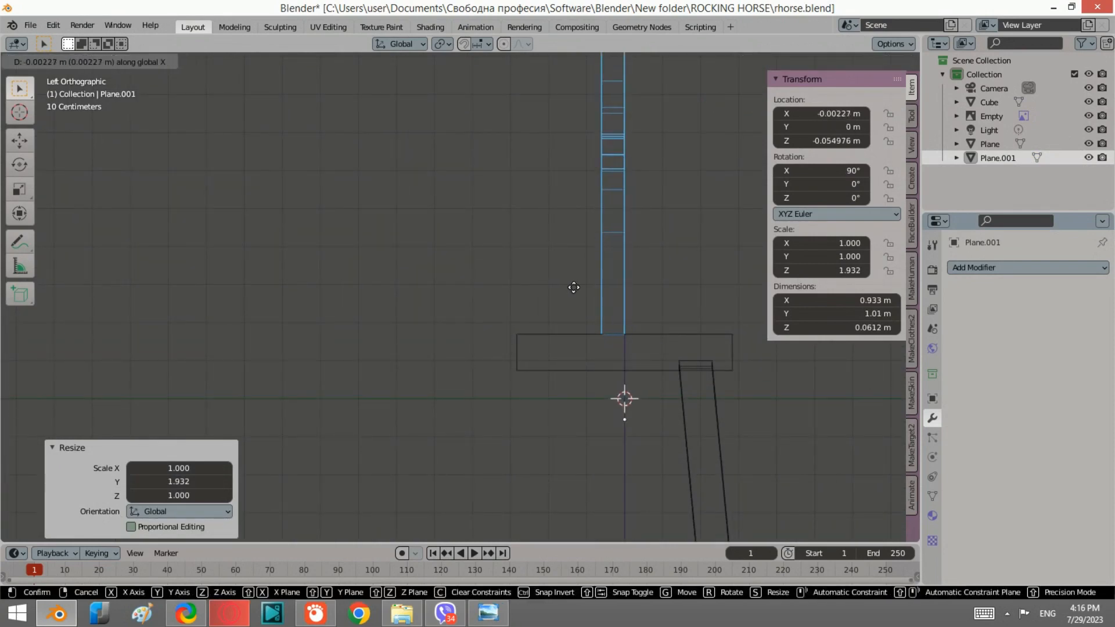
pyautogui.press('y')
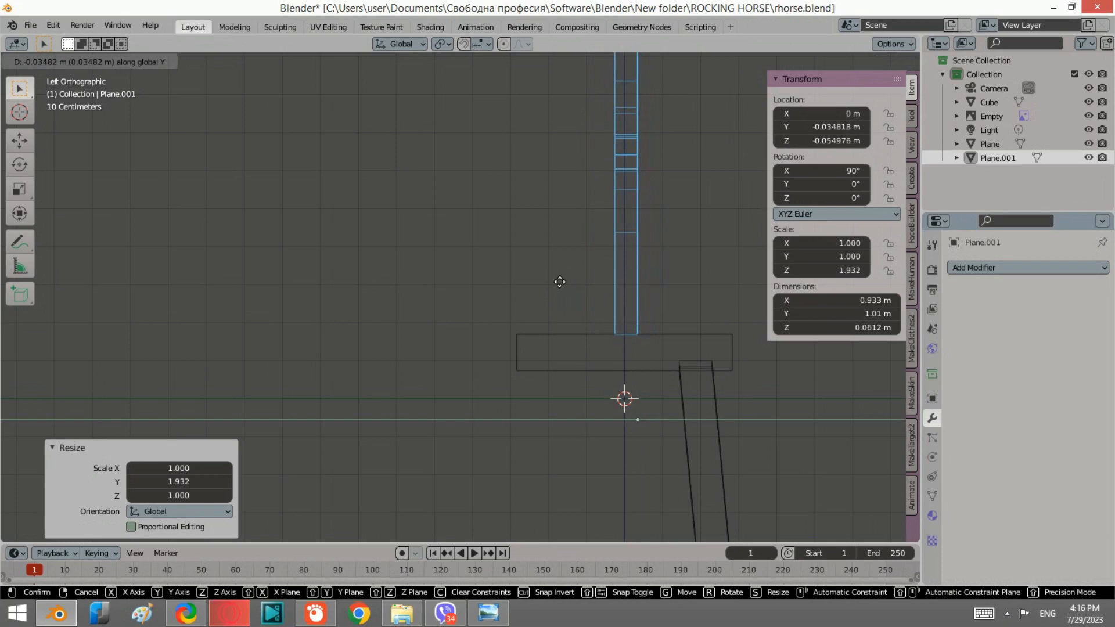
pyautogui.click(559, 288)
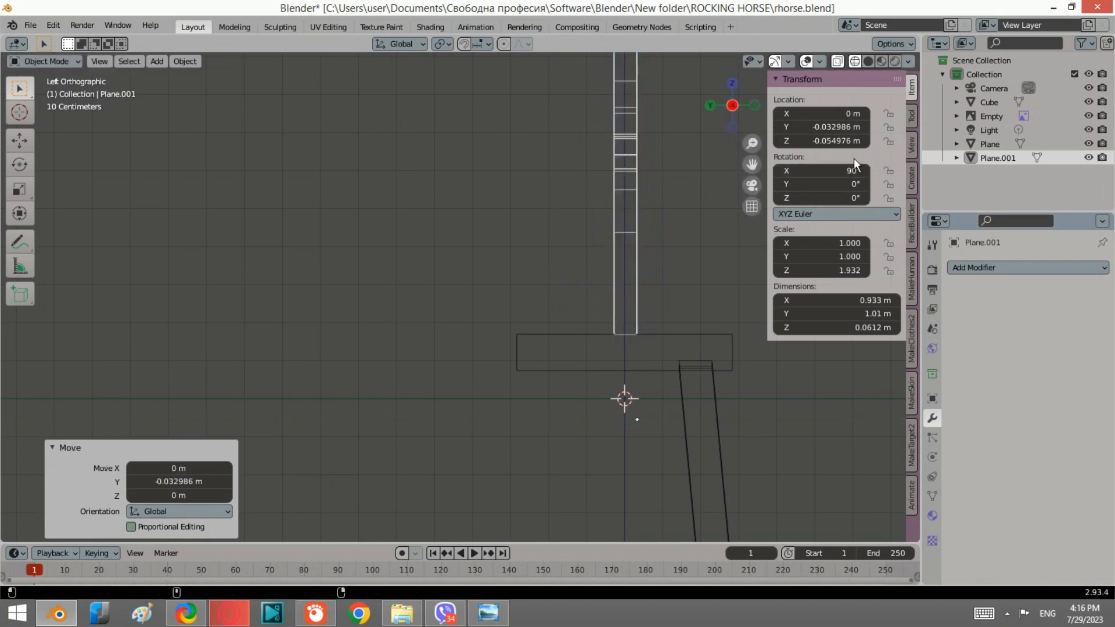
# Reset the head-and-neck piece's Y location to 0 m.
pyautogui.scroll(-3, 616, 276)
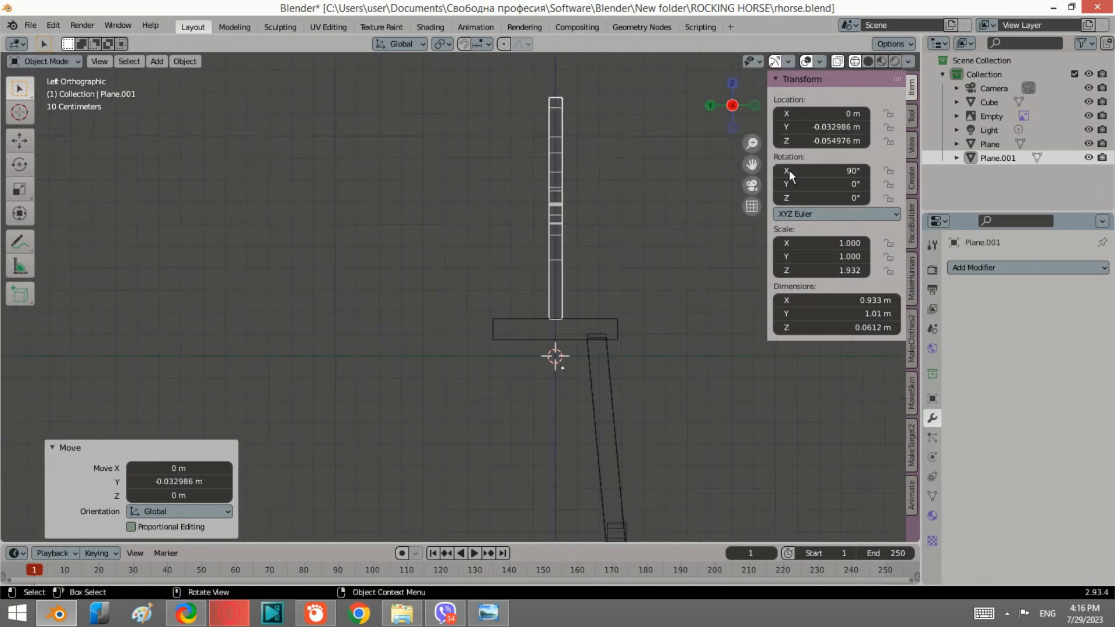
pyautogui.click(830, 127)
pyautogui.write('0')
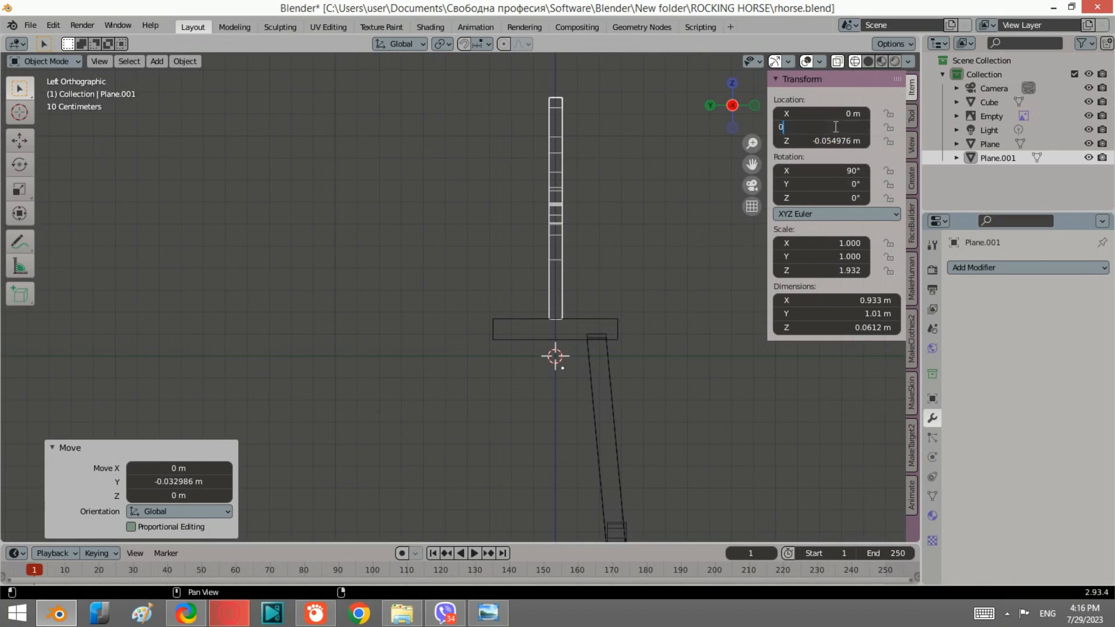
pyautogui.press('Return')
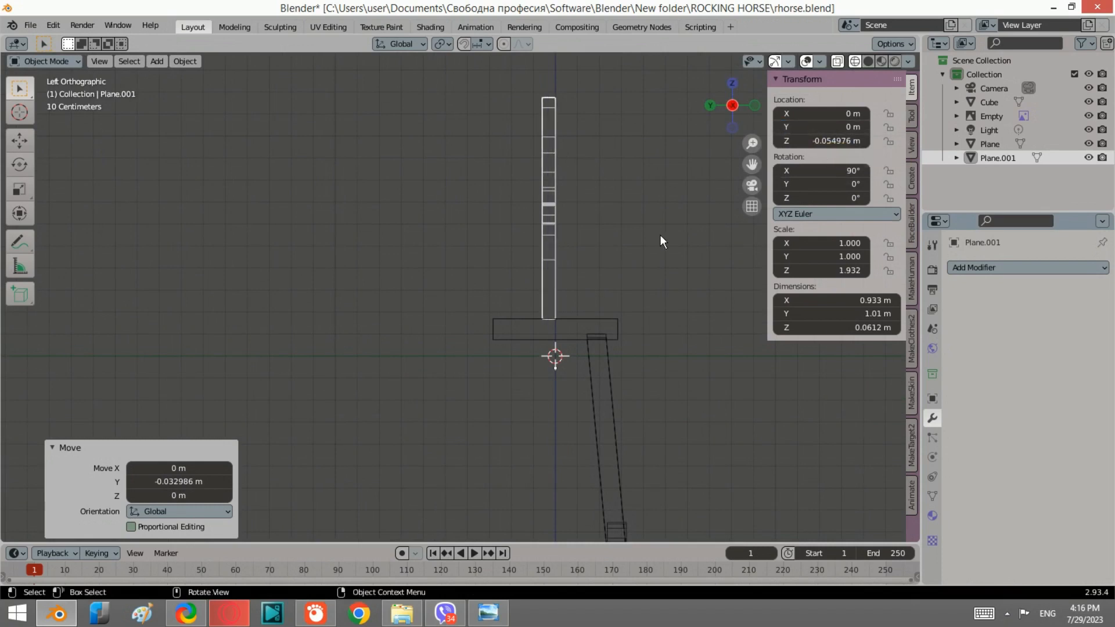
# In the left view, subdivide the edge spanning the neck's thickness with one cut to add a midpoint vertex.
pyautogui.scroll(2, 562, 249)
pyautogui.keyDown('shift'); pyautogui.moveTo(615, 220); pyautogui.dragTo(676, 202, button='middle'); pyautogui.keyUp('shift')
pyautogui.scroll(-2, 626, 274)
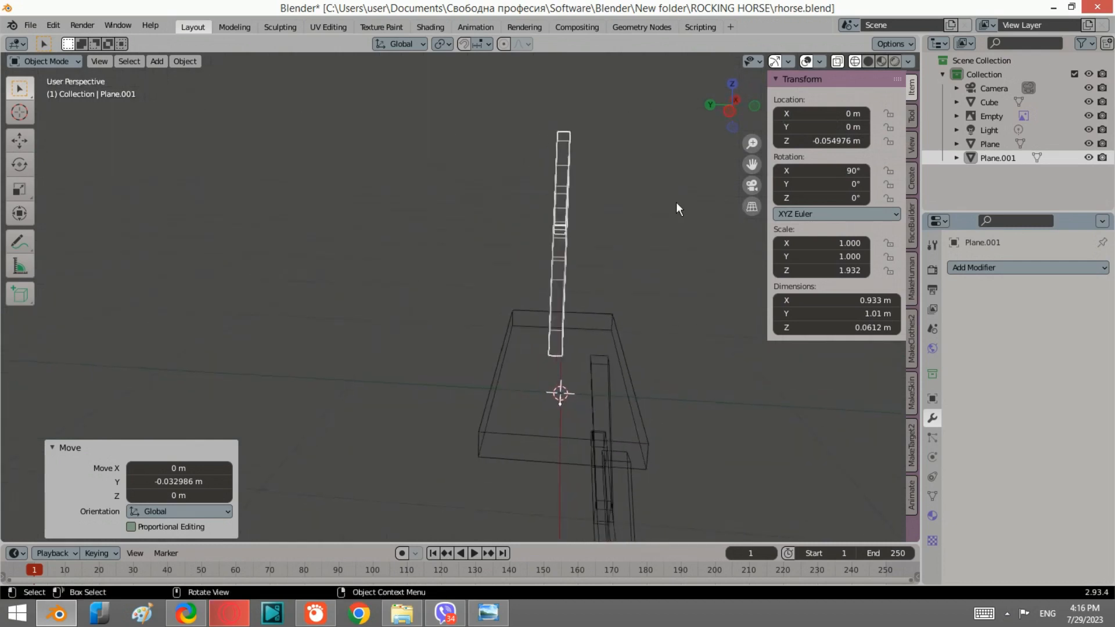
pyautogui.click(724, 114)
pyautogui.press('Tab')
pyautogui.press('a')
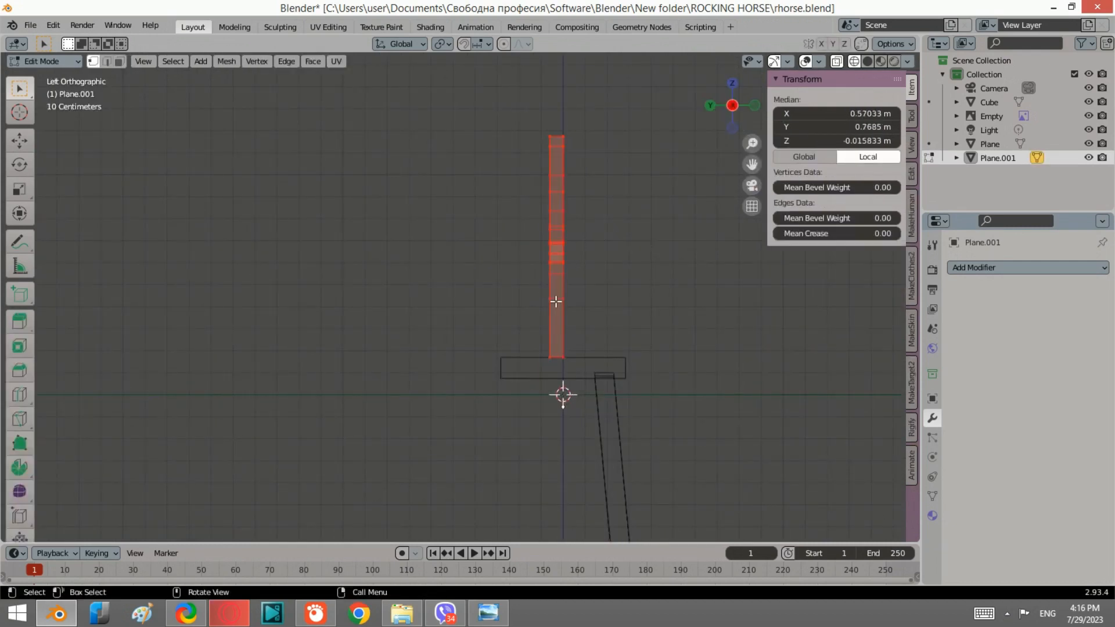
pyautogui.scroll(2, 591, 322)
pyautogui.moveTo(625, 324); pyautogui.dragTo(567, 296)
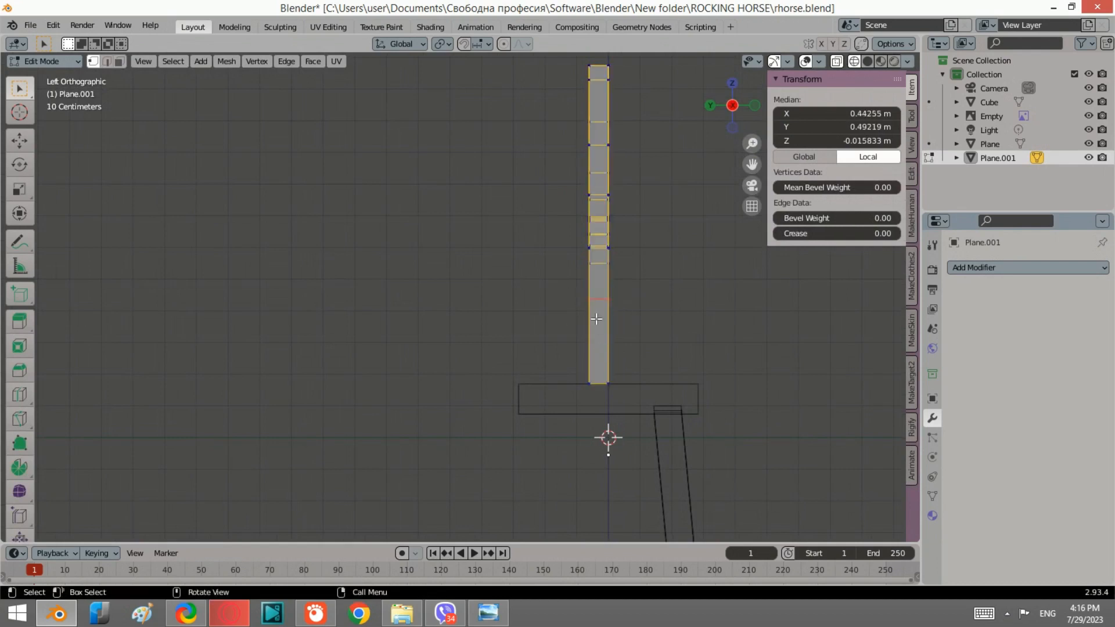
pyautogui.rightClick(594, 303)
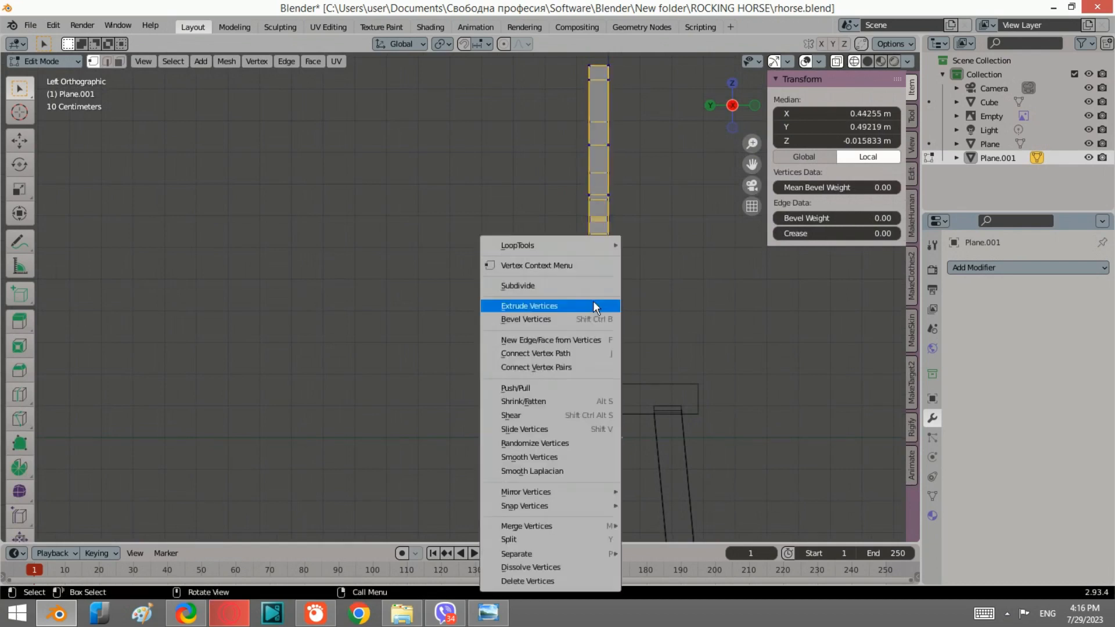
pyautogui.click(576, 284)
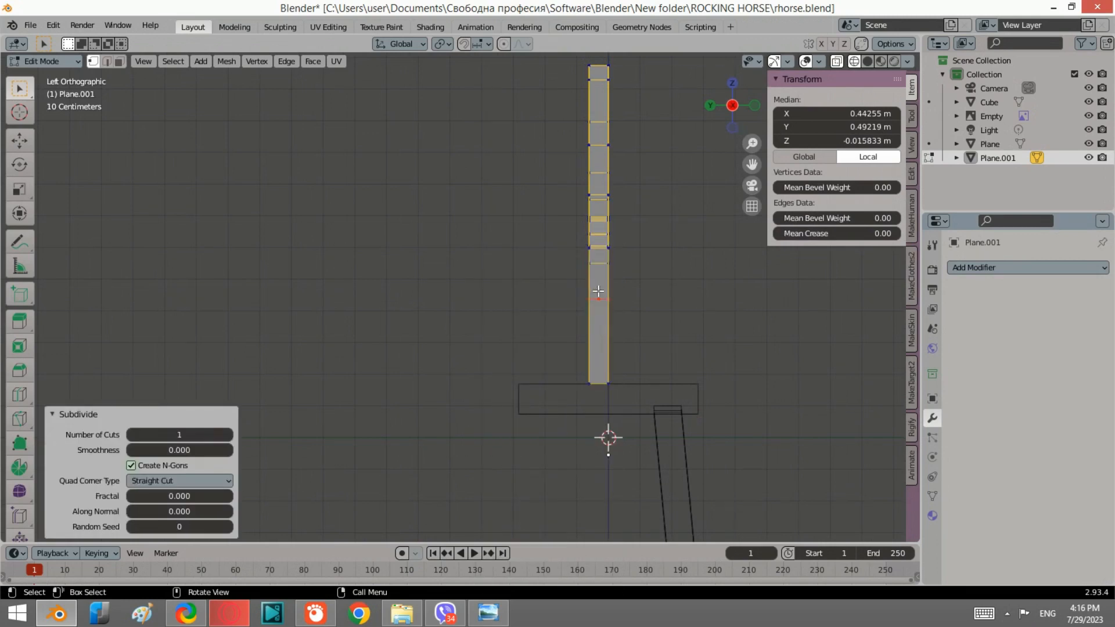
# Snap the 3D cursor to the new midpoint vertex and set the head-and-neck piece's origin to the 3D cursor.
pyautogui.click(600, 306)
pyautogui.hotkey('shift', 's')
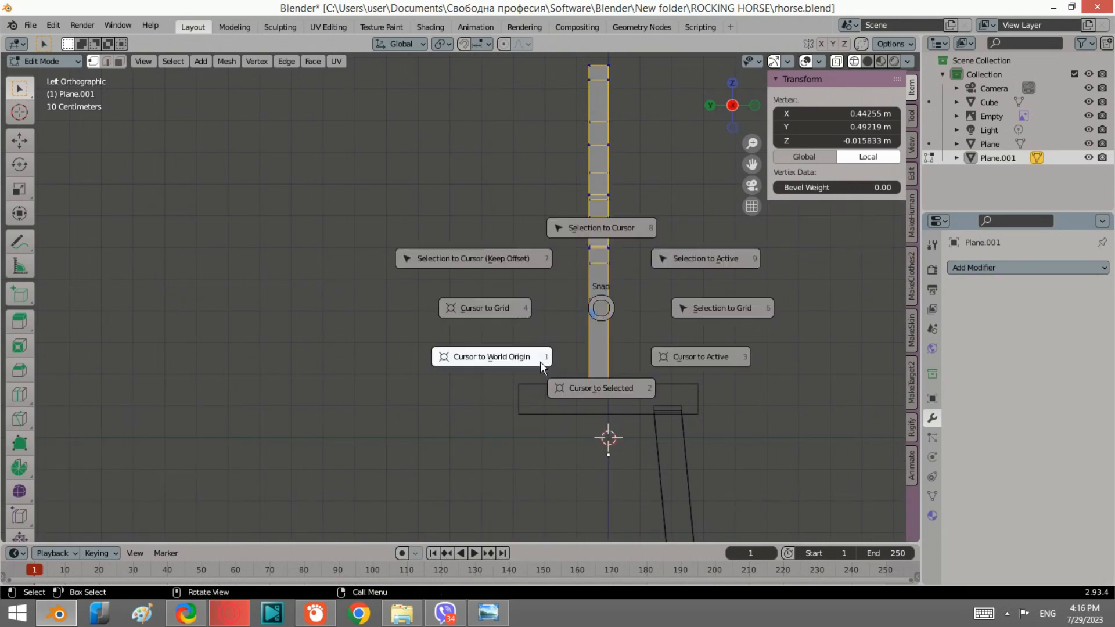
pyautogui.click(588, 388)
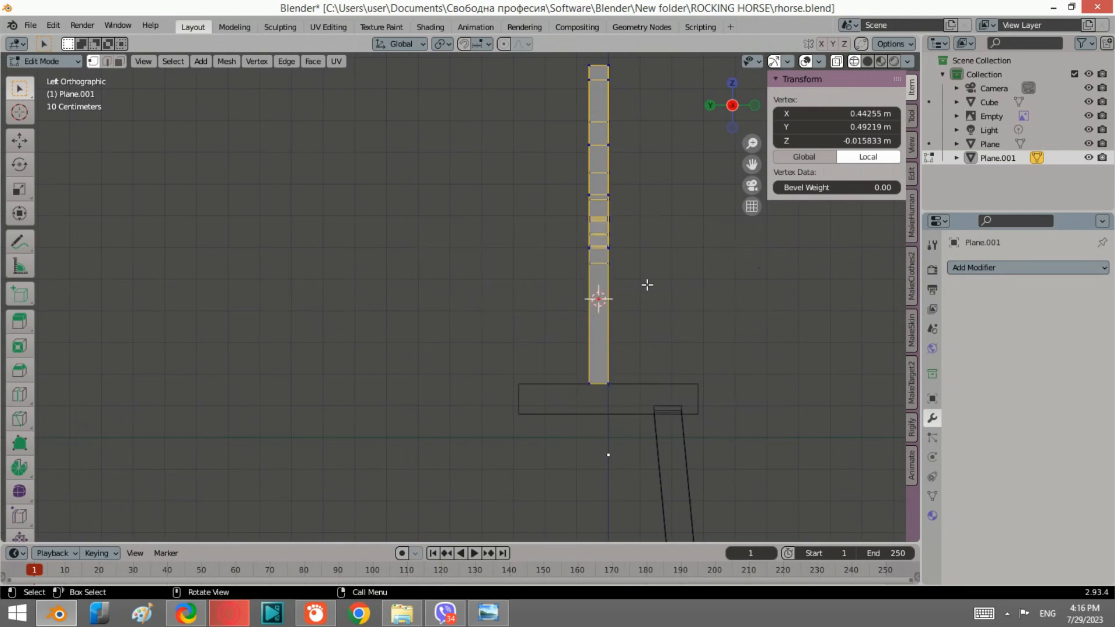
pyautogui.press('Tab')
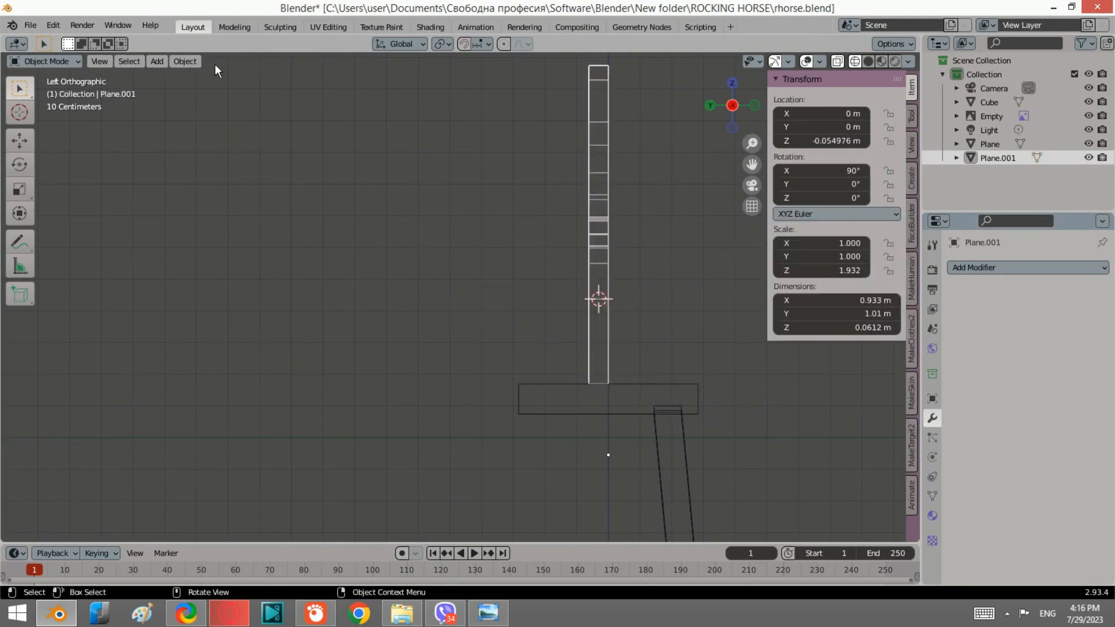
pyautogui.click(187, 61)
pyautogui.moveTo(218, 91)
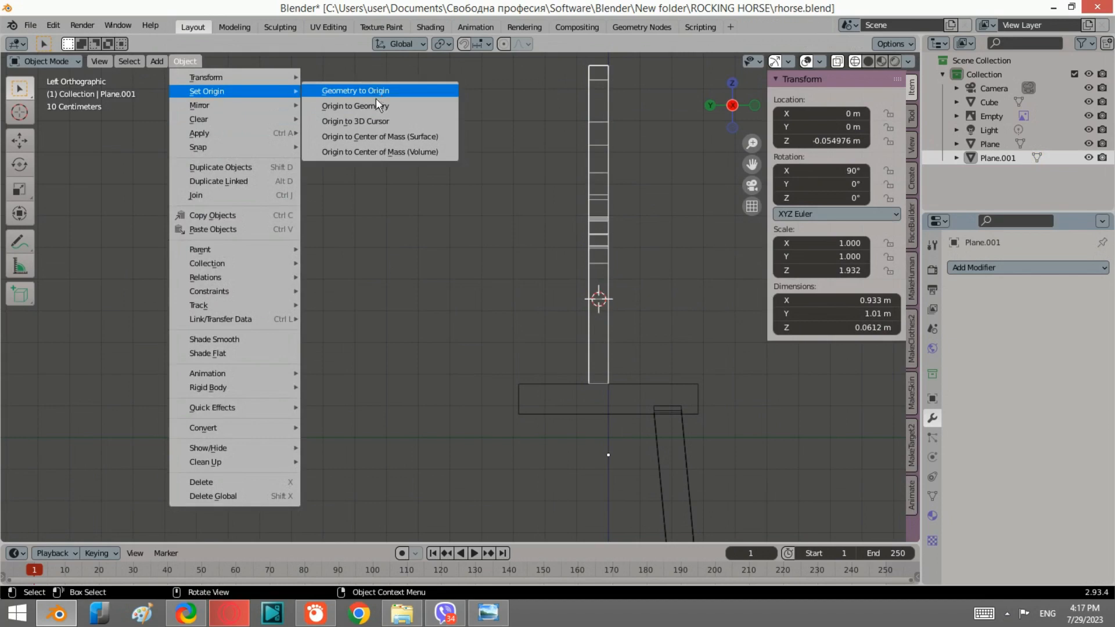
pyautogui.click(384, 121)
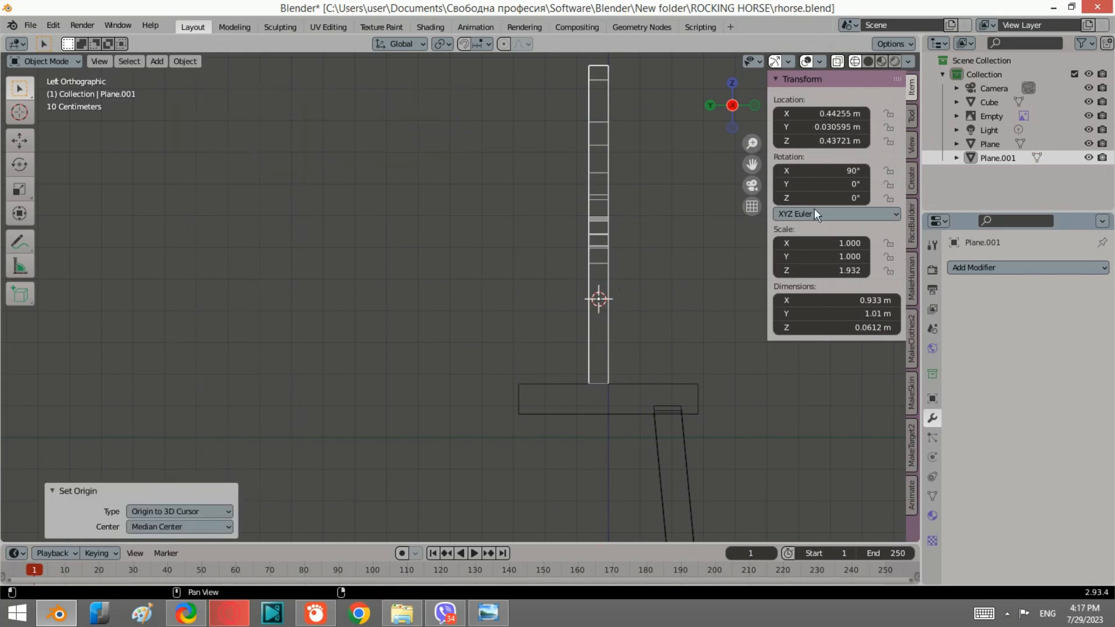
# Set the head-and-neck piece's Y location to 0 m.
pyautogui.doubleClick(834, 127)
pyautogui.write('0')
pyautogui.press('Return')
# Switch to solid shading and examine the head-and-neck piece on the seat from the front, top and perspective views.
pyautogui.scroll(-4, 640, 265)
pyautogui.moveTo(639, 260); pyautogui.dragTo(604, 192, button='middle')
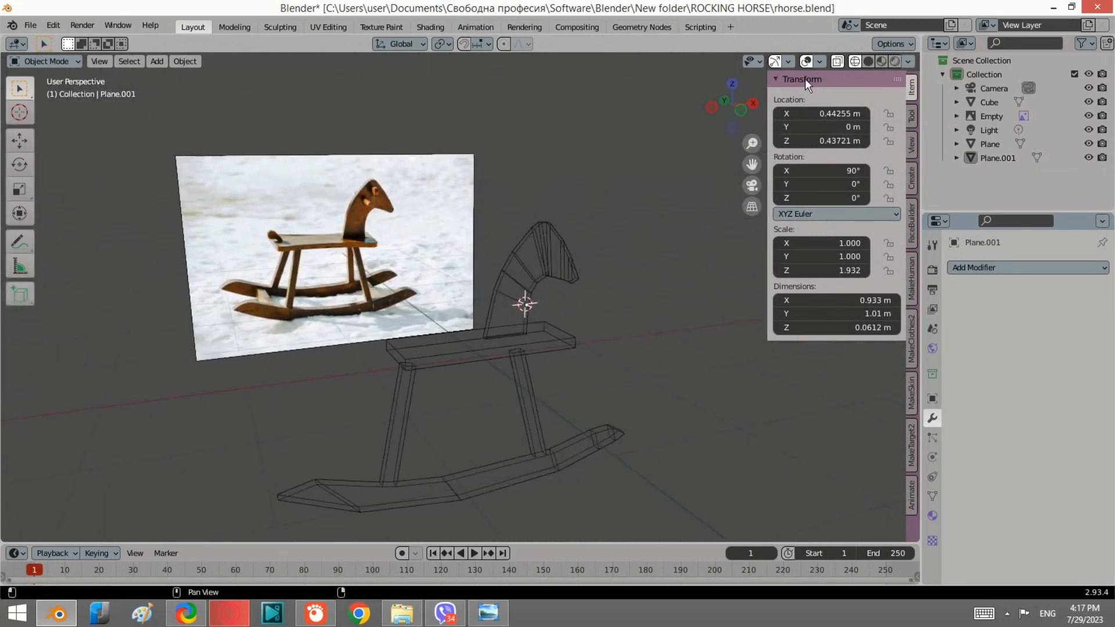
pyautogui.click(866, 63)
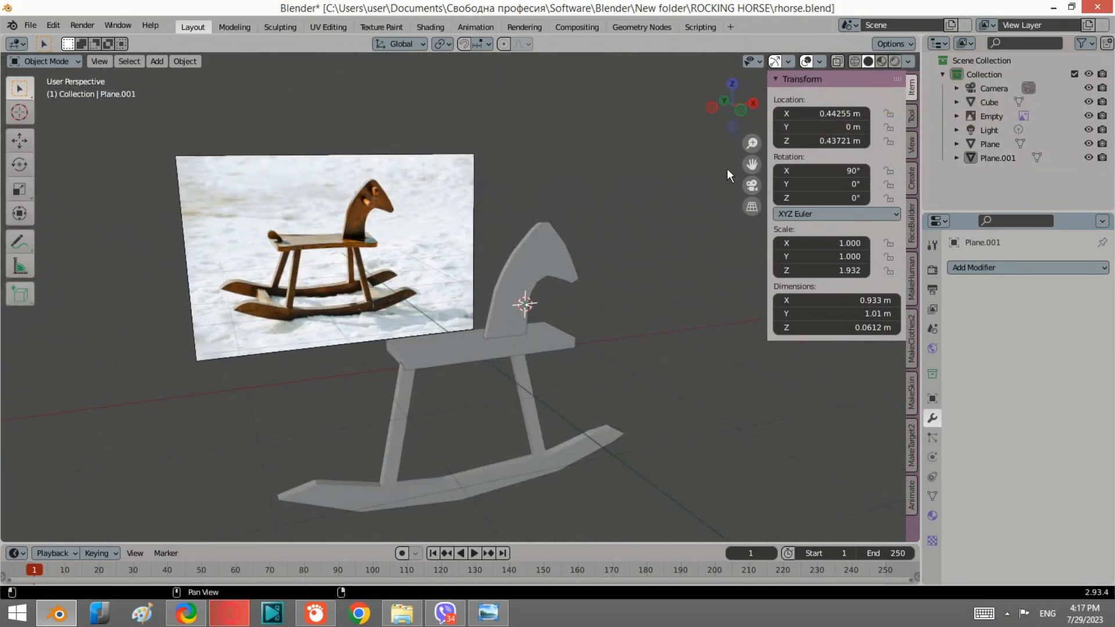
pyautogui.click(742, 104)
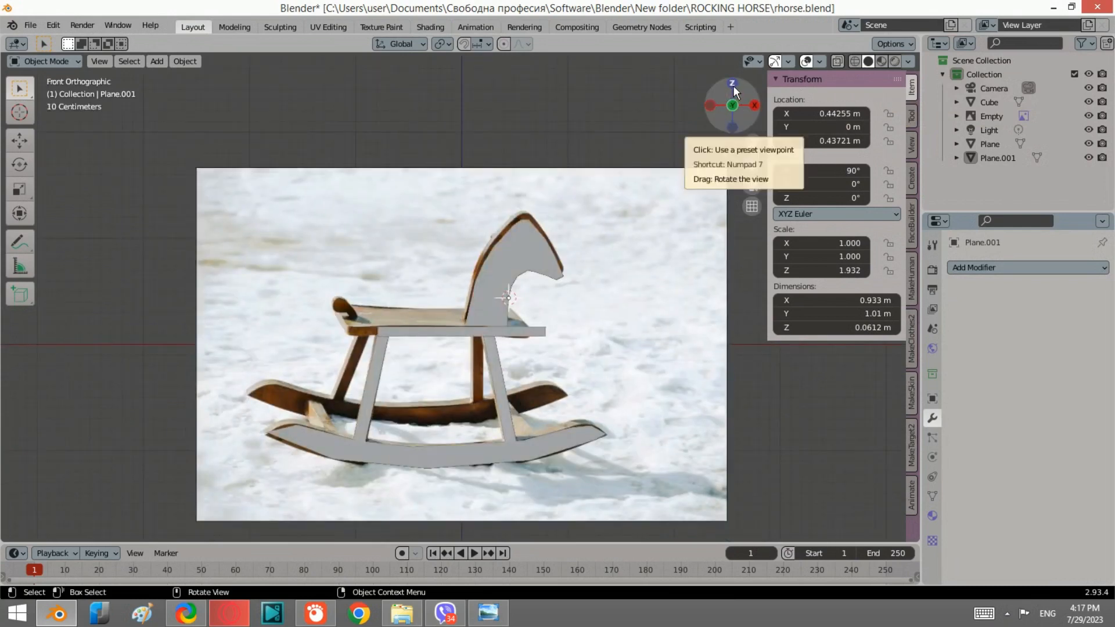
pyautogui.click(732, 84)
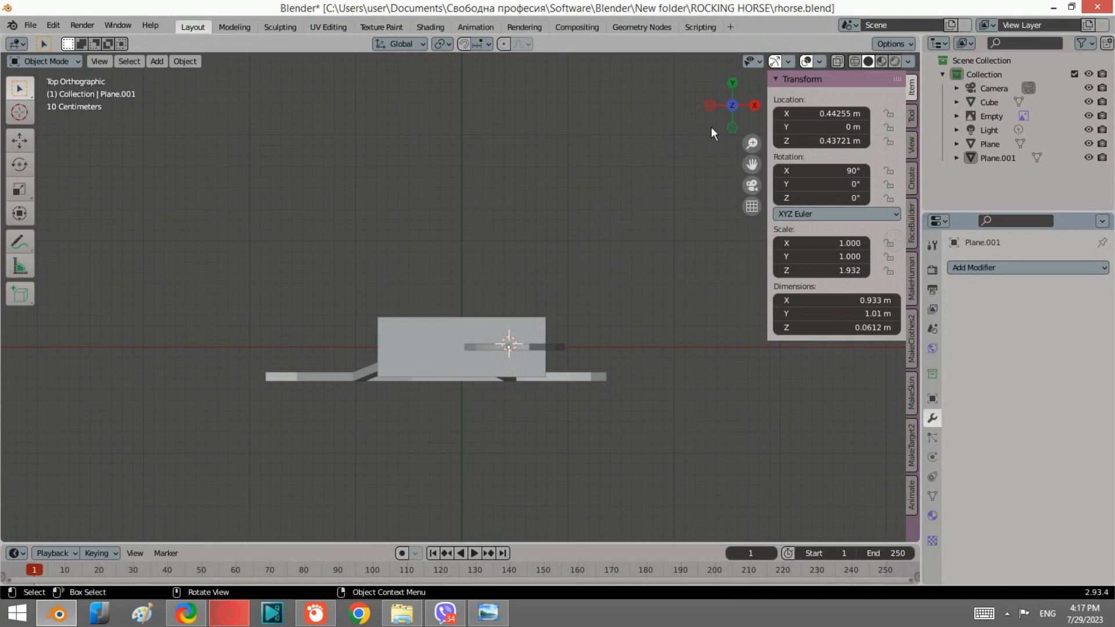
pyautogui.press('KP_5')
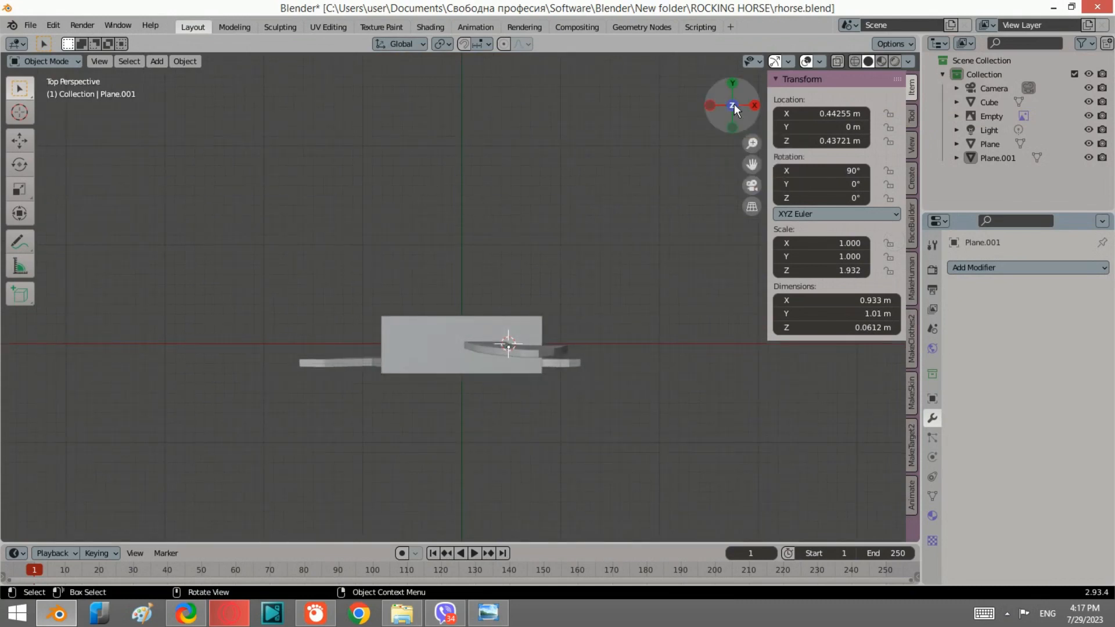
pyautogui.moveTo(731, 125); pyautogui.dragTo(545, 260)
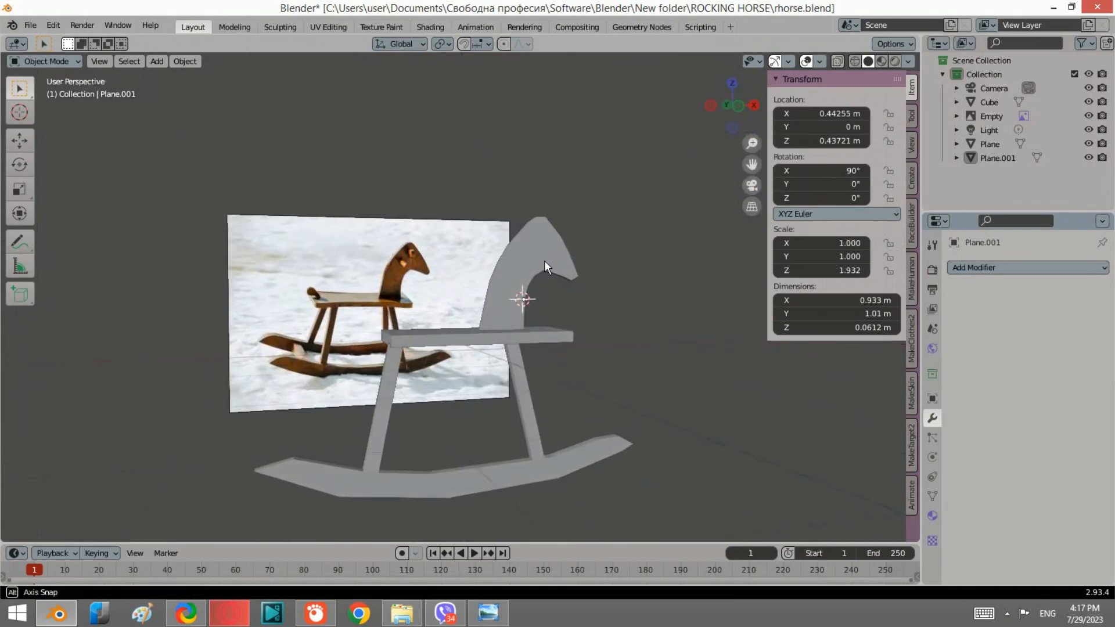
pyautogui.scroll(4, 545, 260)
pyautogui.scroll(-3, 716, 304)
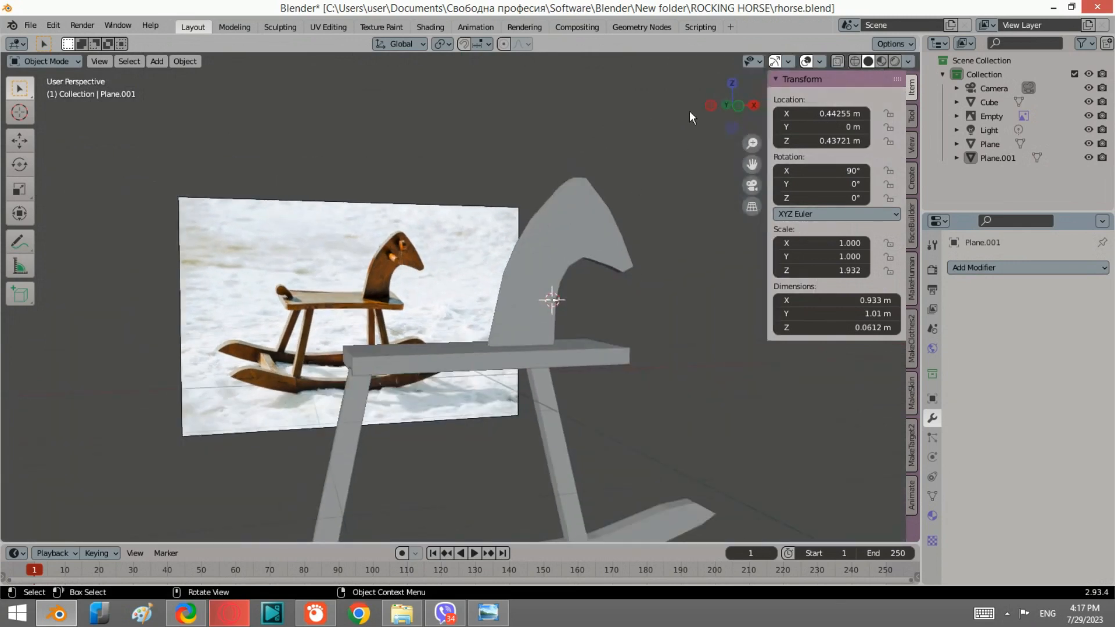
# In the left view, add a 32-vertex mesh circle with a 1 m radius and rotate it 90° about Y.
pyautogui.click(710, 105)
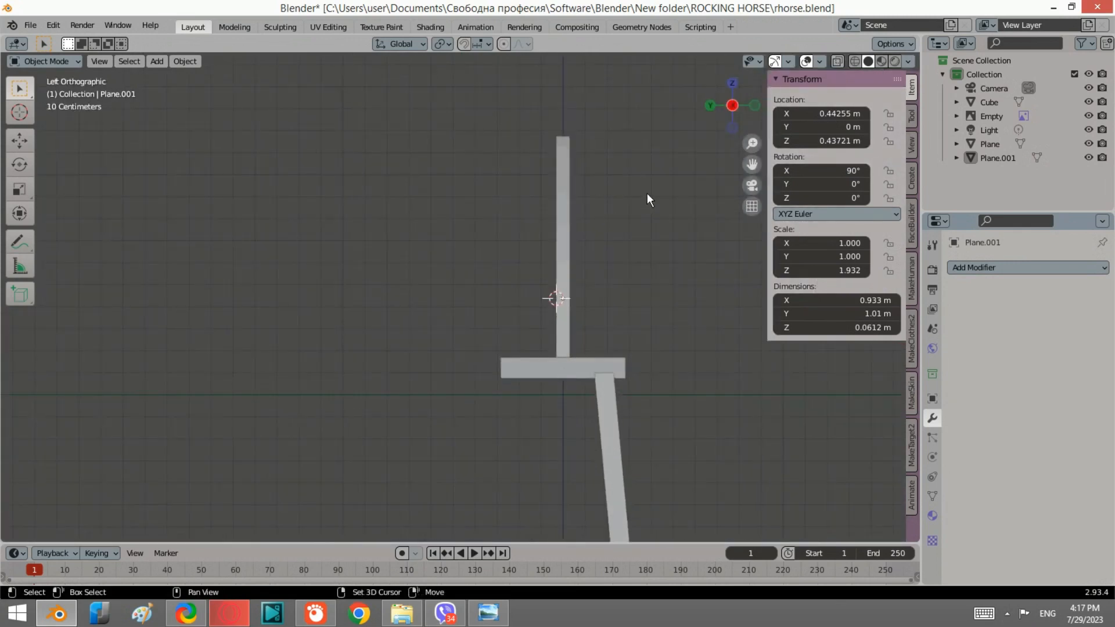
pyautogui.keyDown('shift'); pyautogui.moveTo(649, 199); pyautogui.dragTo(582, 225, button='middle'); pyautogui.keyUp('shift')
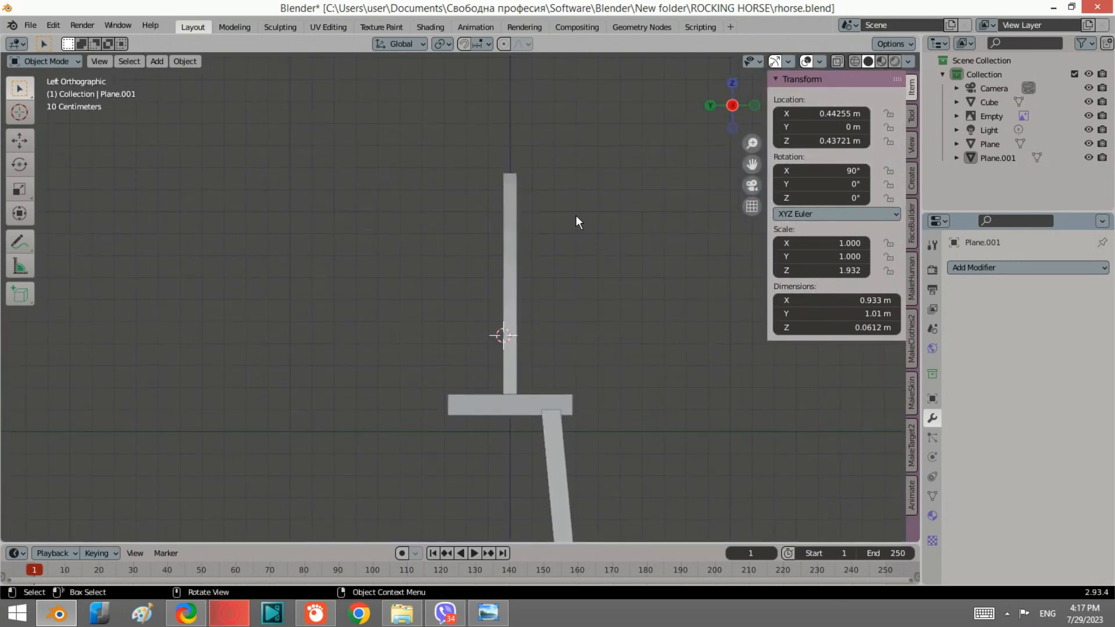
pyautogui.hotkey('shift', 'a')
pyautogui.moveTo(577, 218)
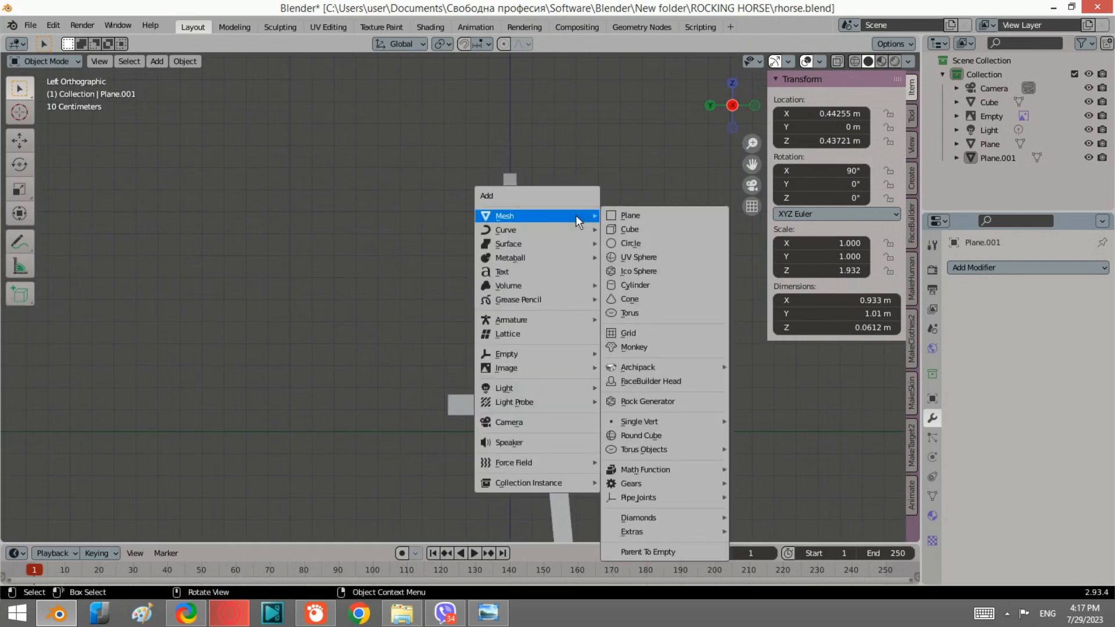
pyautogui.click(649, 241)
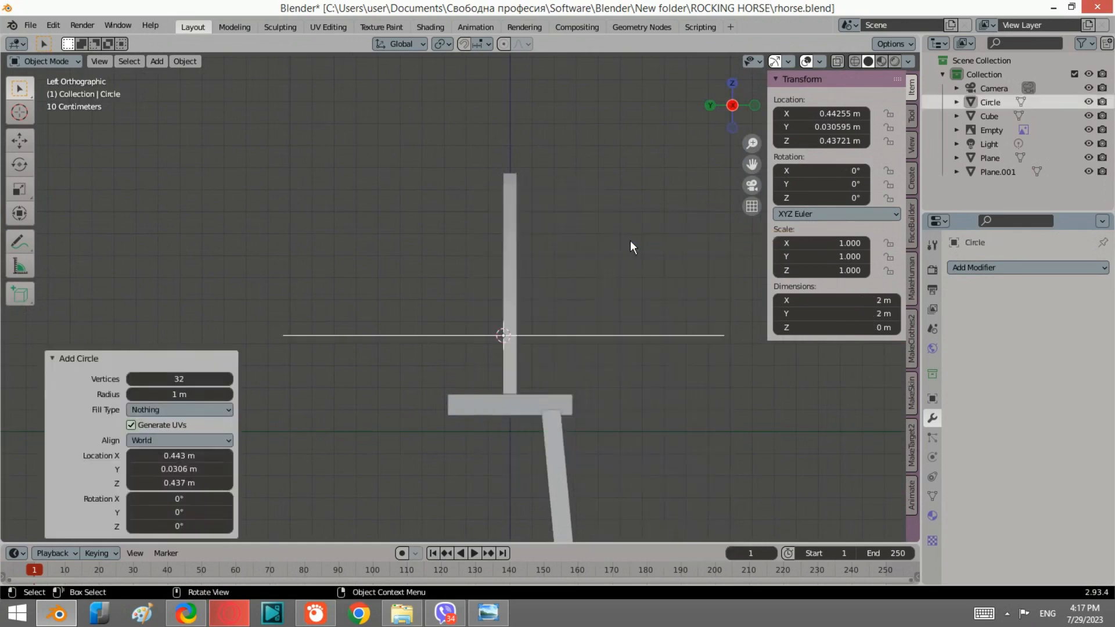
pyautogui.write('ry90')
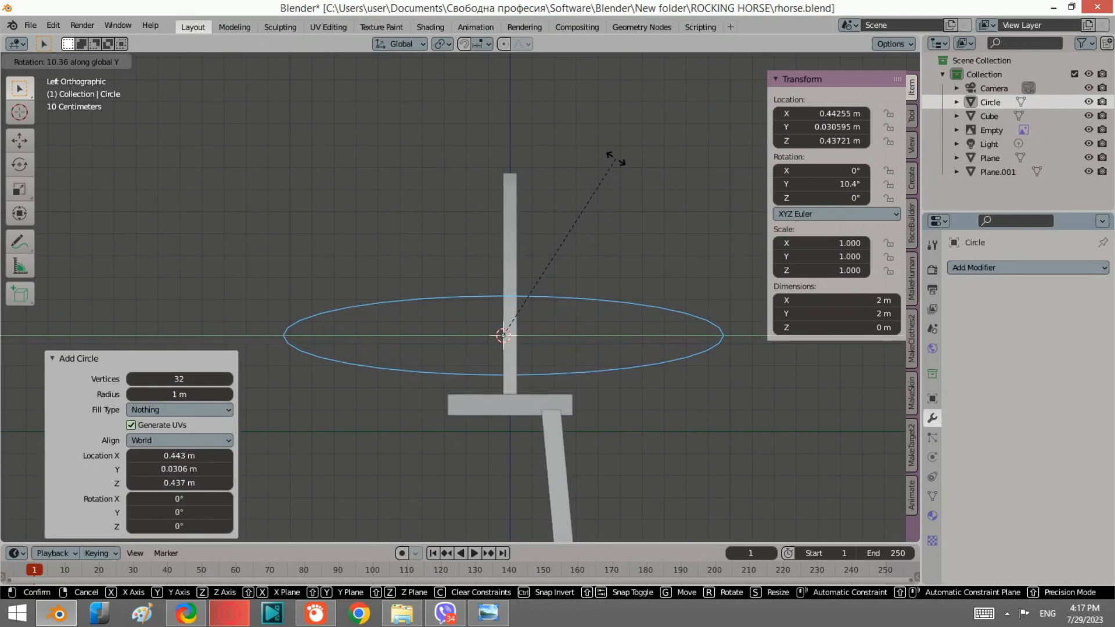
pyautogui.press('Return')
# Scale the circle to about 0.187 and move it about -0.173 m along Y and 0.52 m along Z, beside the head.
pyautogui.scroll(-2, 662, 206)
pyautogui.press('s')
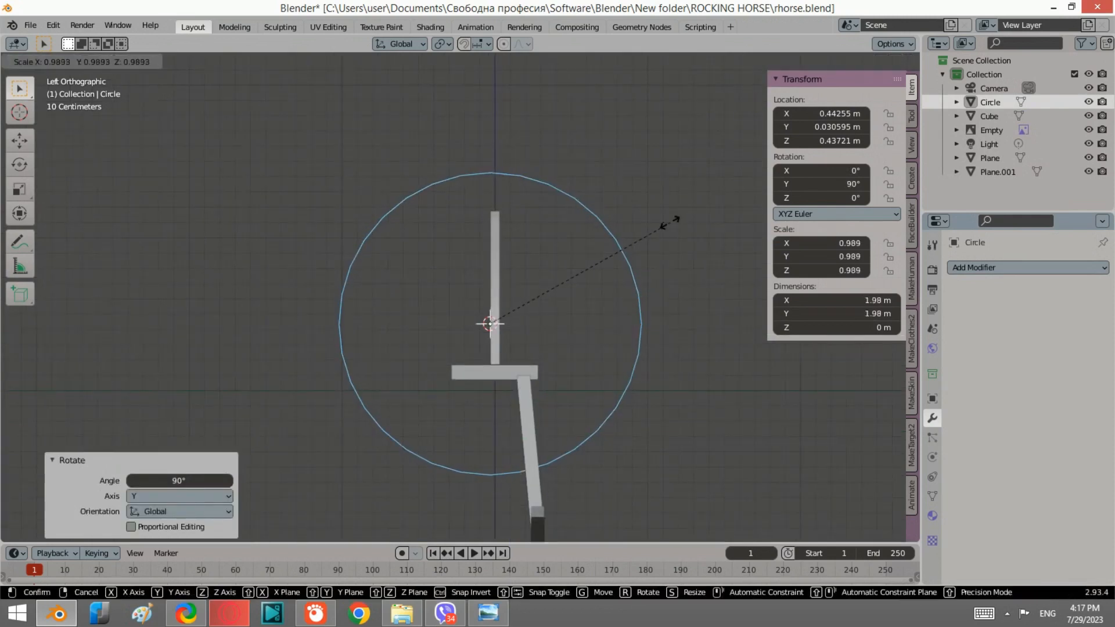
pyautogui.click(509, 282)
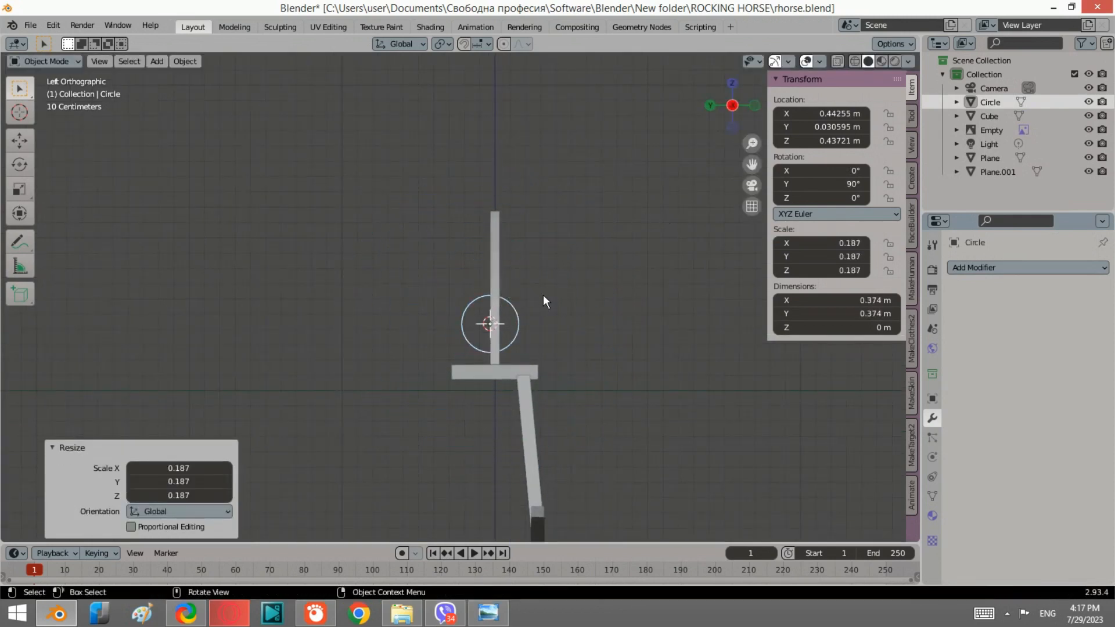
pyautogui.press('g')
pyautogui.click(575, 220)
# Scale the circle down further so that it clears the side of the horse's head.
pyautogui.scroll(6, 526, 237)
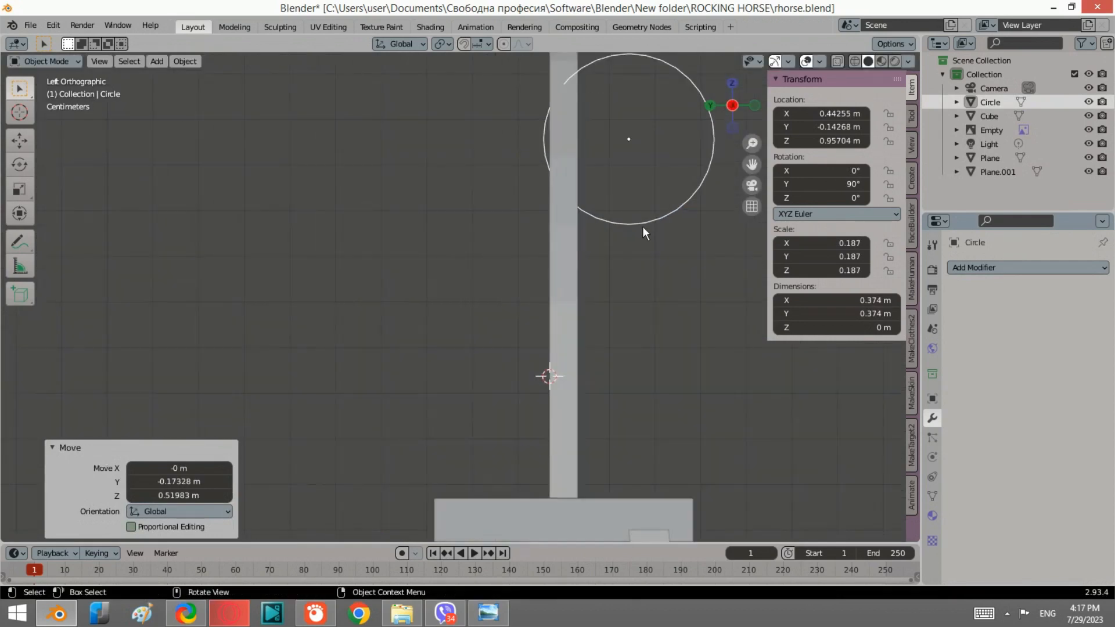
pyautogui.keyDown('shift'); pyautogui.moveTo(714, 173); pyautogui.dragTo(593, 290, button='middle'); pyautogui.keyUp('shift')
pyautogui.press('s')
pyautogui.click(655, 225)
# Delete the circle's vertices on the side facing the neck, keeping the outer half arc.
pyautogui.scroll(2, 592, 290)
pyautogui.press('Tab')
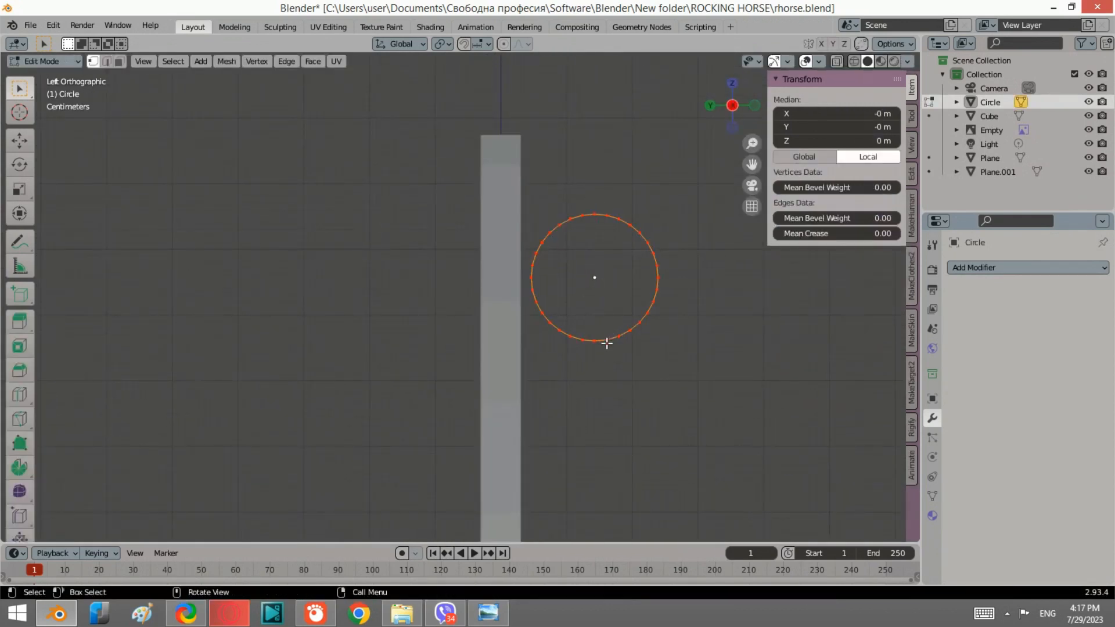
pyautogui.moveTo(589, 350); pyautogui.dragTo(513, 182)
pyautogui.press('x')
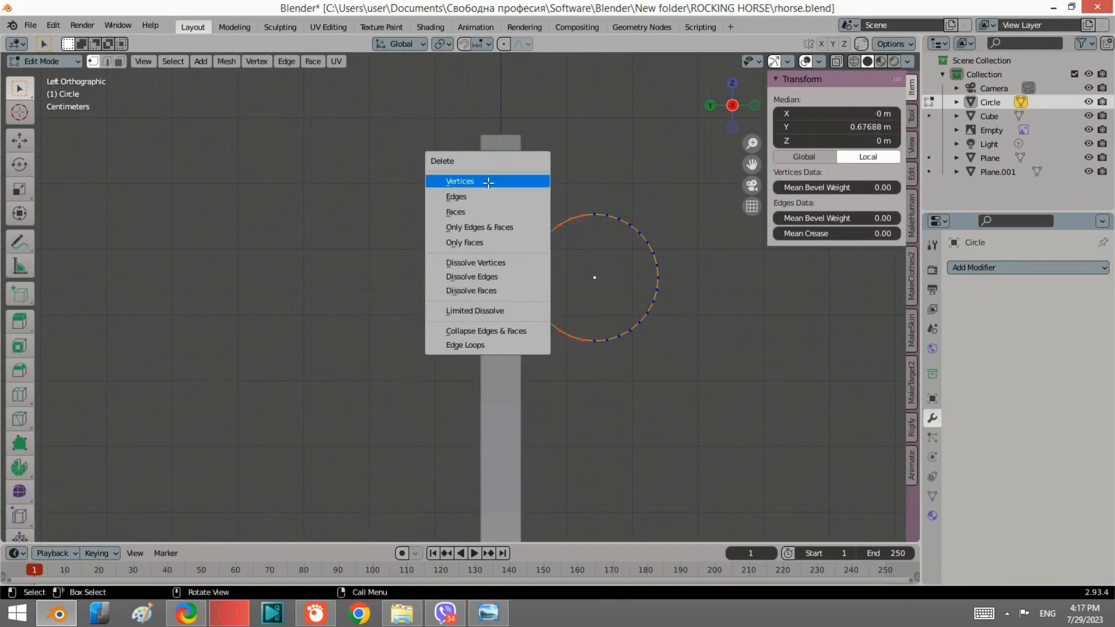
pyautogui.click(488, 182)
# Fill the remaining half circle with a face closed by a straight edge between its two endpoints.
pyautogui.moveTo(599, 346); pyautogui.dragTo(562, 197)
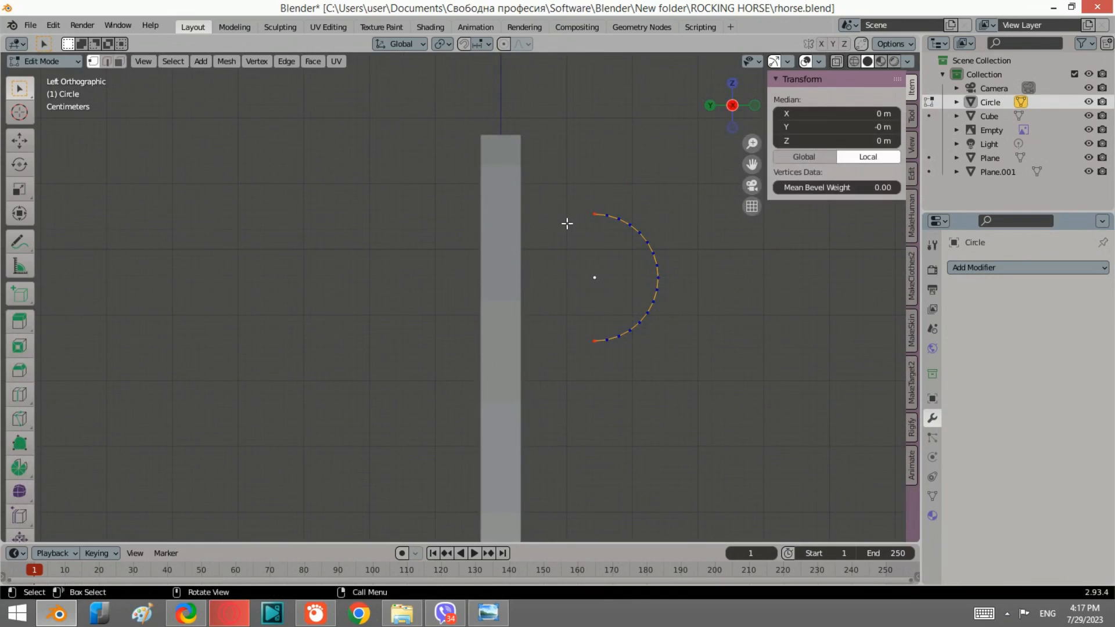
pyautogui.press('j')
pyautogui.moveTo(666, 374); pyautogui.dragTo(562, 182)
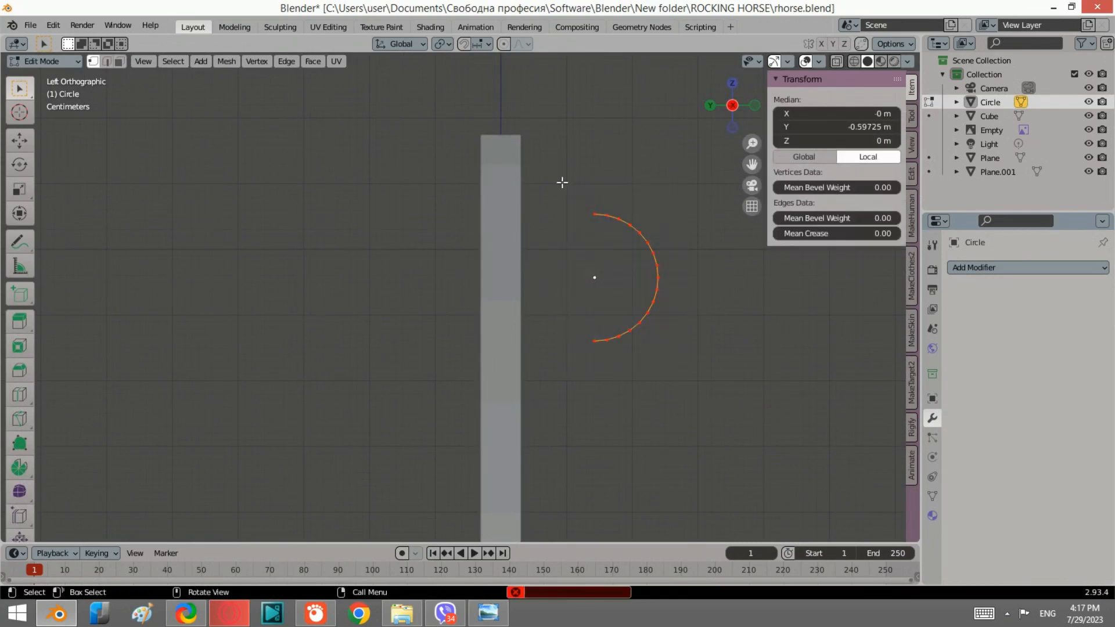
pyautogui.press('f')
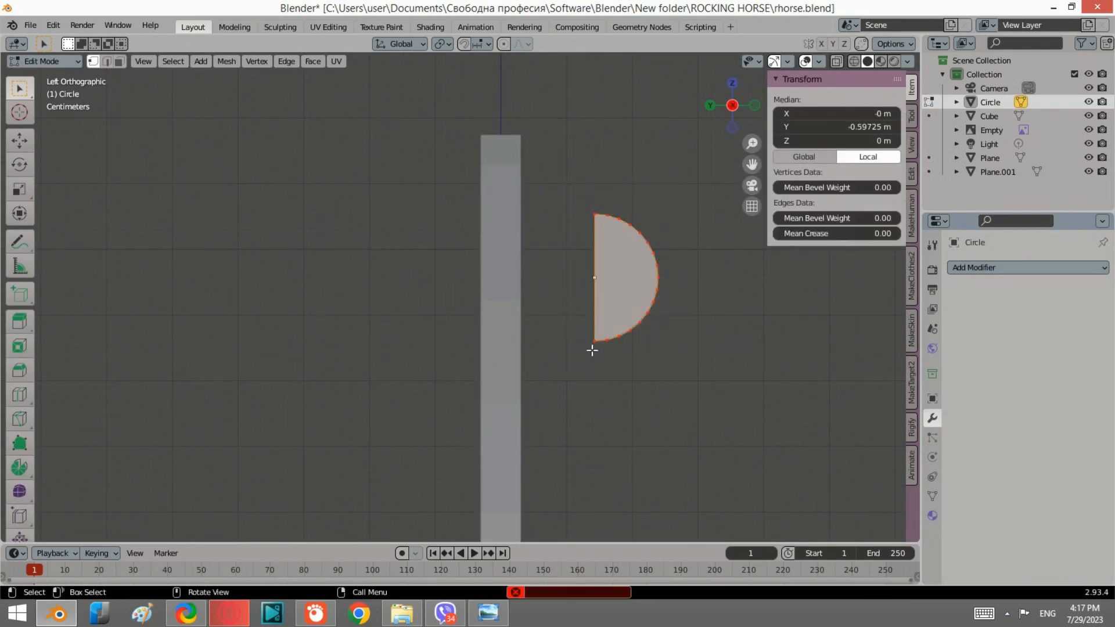
# Turn on X-ray display and try to extrude the half disc's straight edge towards the neck.
pyautogui.click(592, 350)
pyautogui.moveTo(604, 361); pyautogui.dragTo(598, 269)
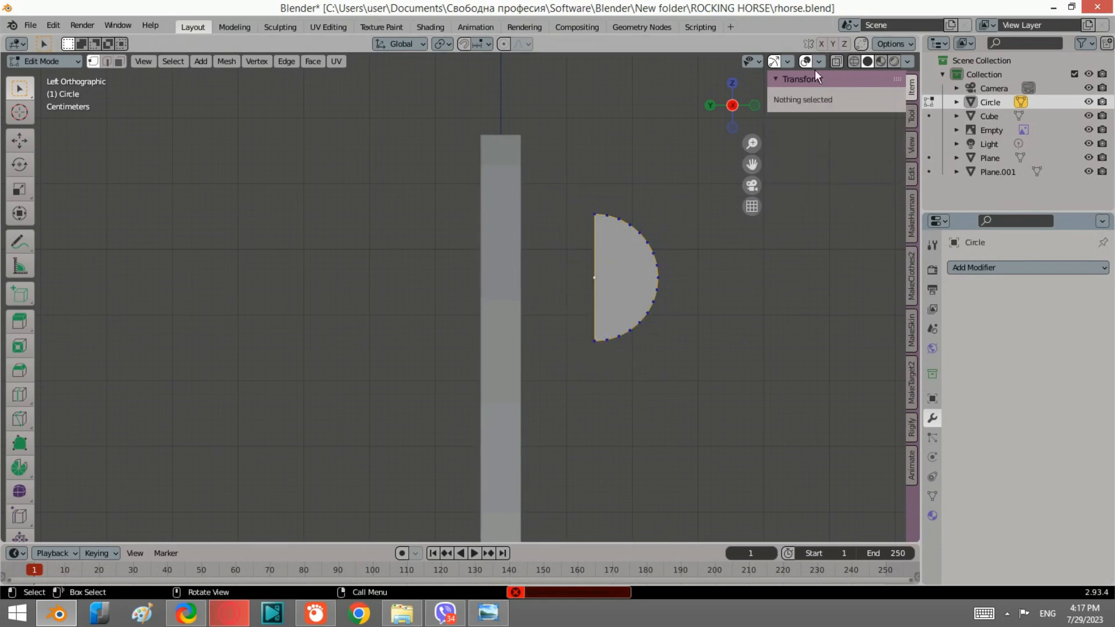
pyautogui.click(836, 61)
pyautogui.moveTo(604, 352); pyautogui.dragTo(556, 172)
pyautogui.press('e')
pyautogui.rightClick(660, 267)
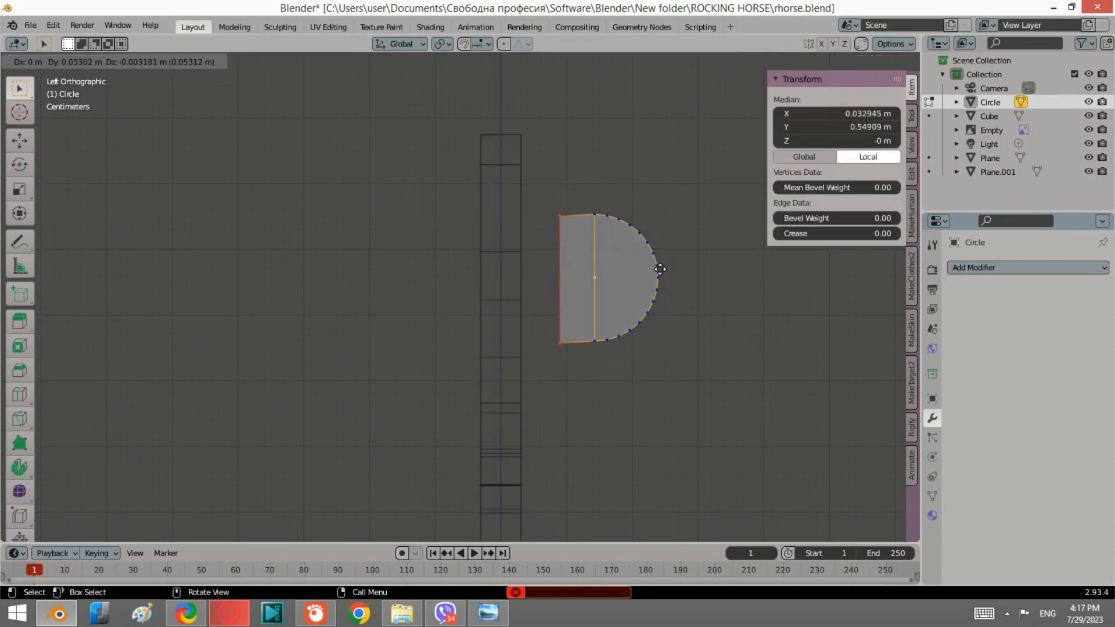
# Display the viewport statistics and select the half disc's straight edge to check it for duplicate vertices.
pyautogui.click(819, 61)
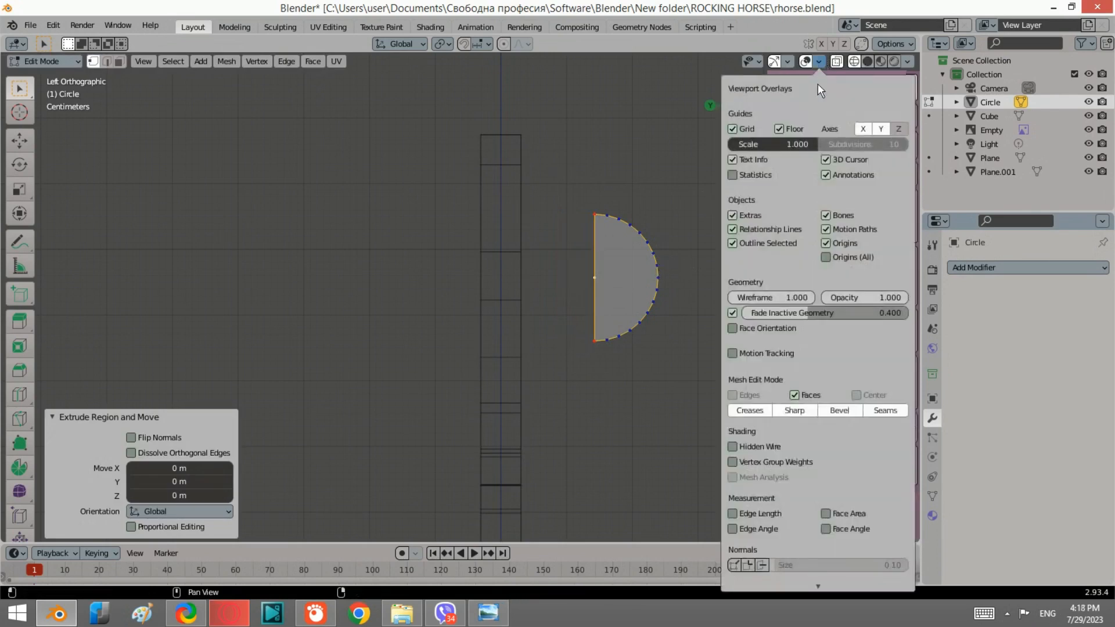
pyautogui.click(733, 173)
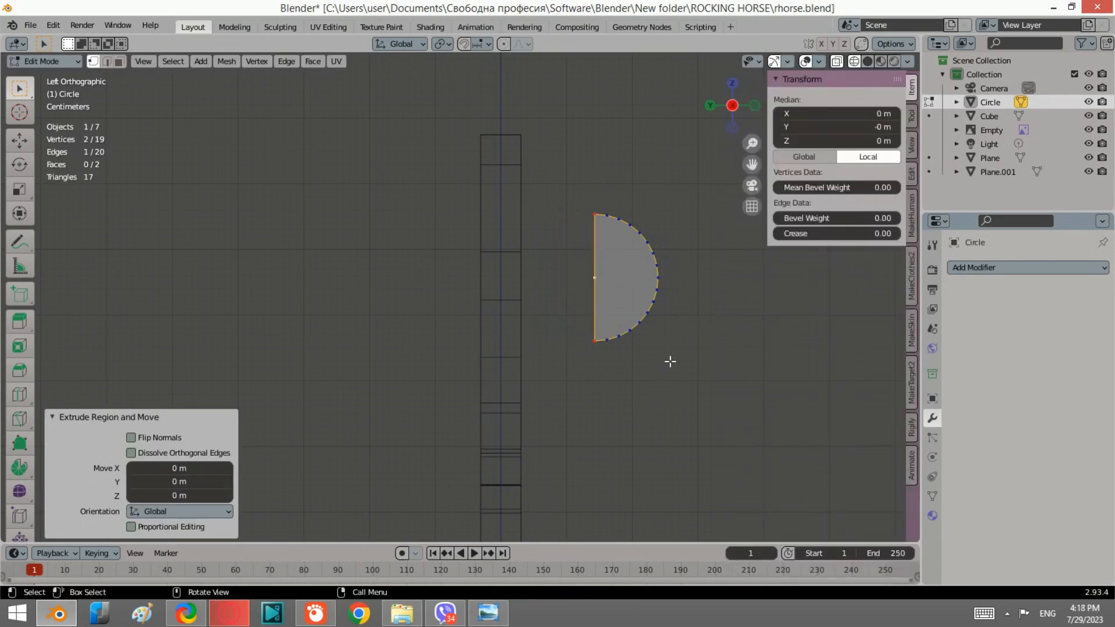
pyautogui.moveTo(600, 353); pyautogui.dragTo(567, 172)
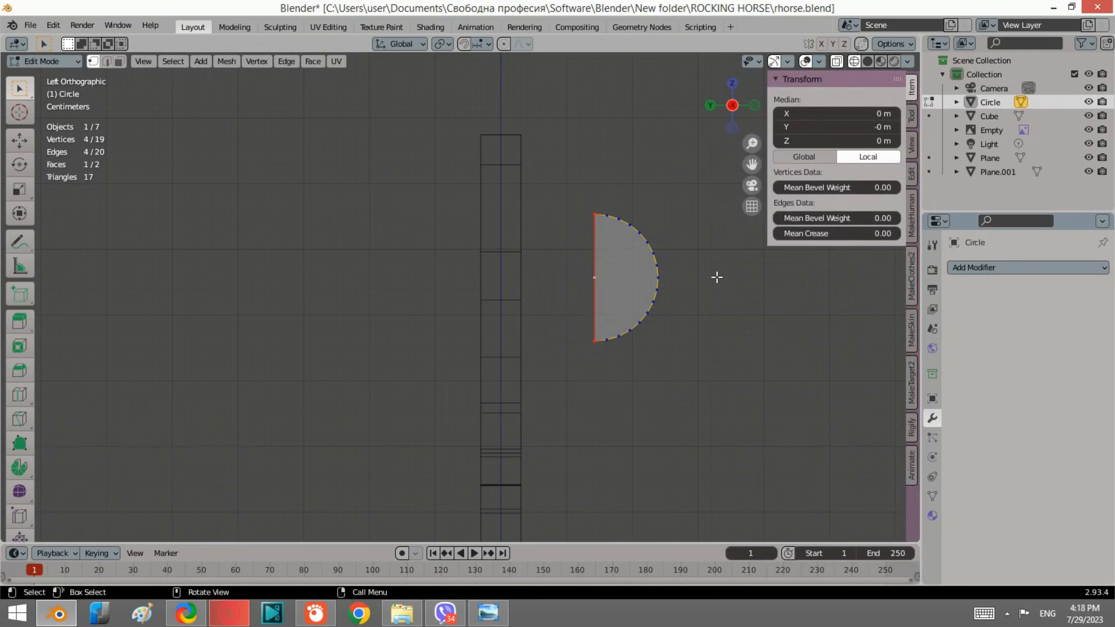
# Extrude the half disc's straight edge about 0.05 m along Y towards the neck and leave mesh editing.
pyautogui.press('e')
pyautogui.press('y')
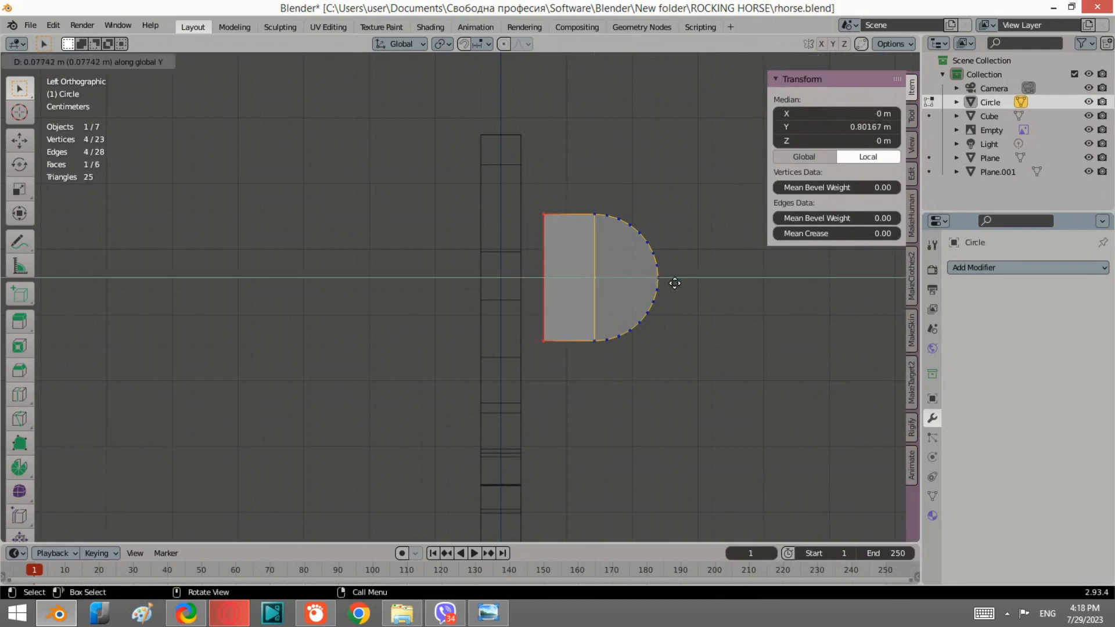
pyautogui.click(685, 288)
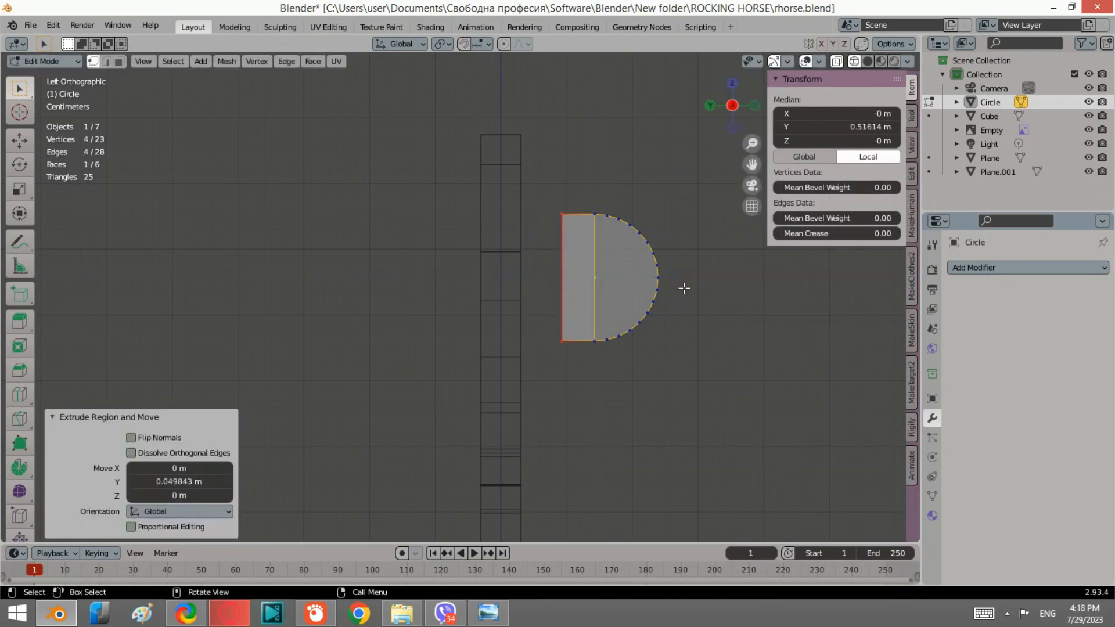
pyautogui.scroll(-1, 646, 255)
pyautogui.press('Tab')
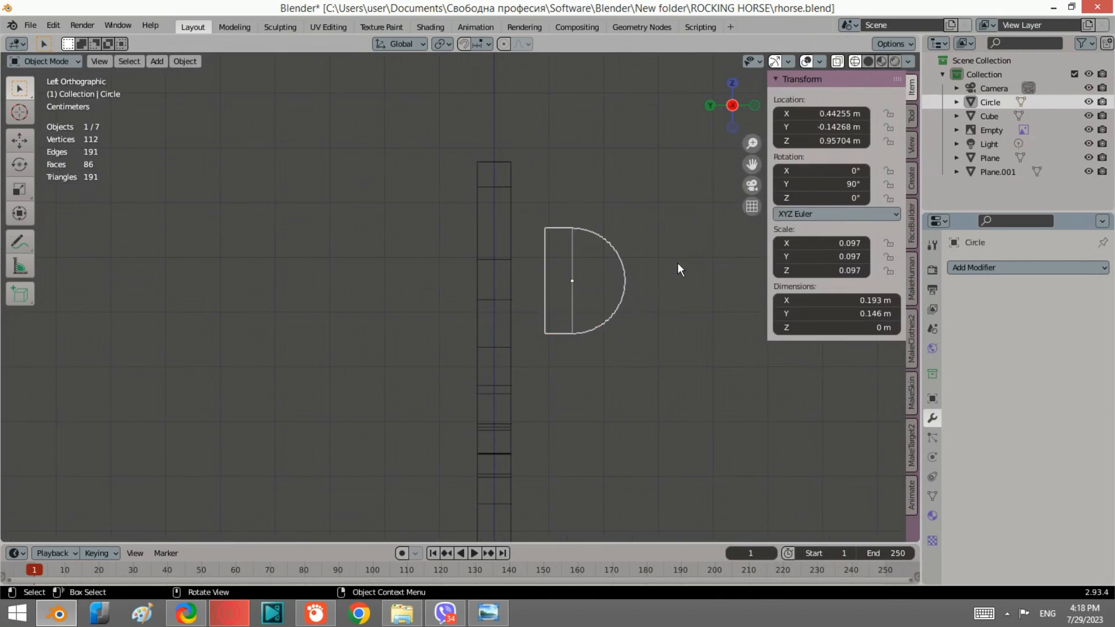
# In the front view, extrude the entire half-disc mesh about 0.057 m along X to give it thickness.
pyautogui.click(756, 106)
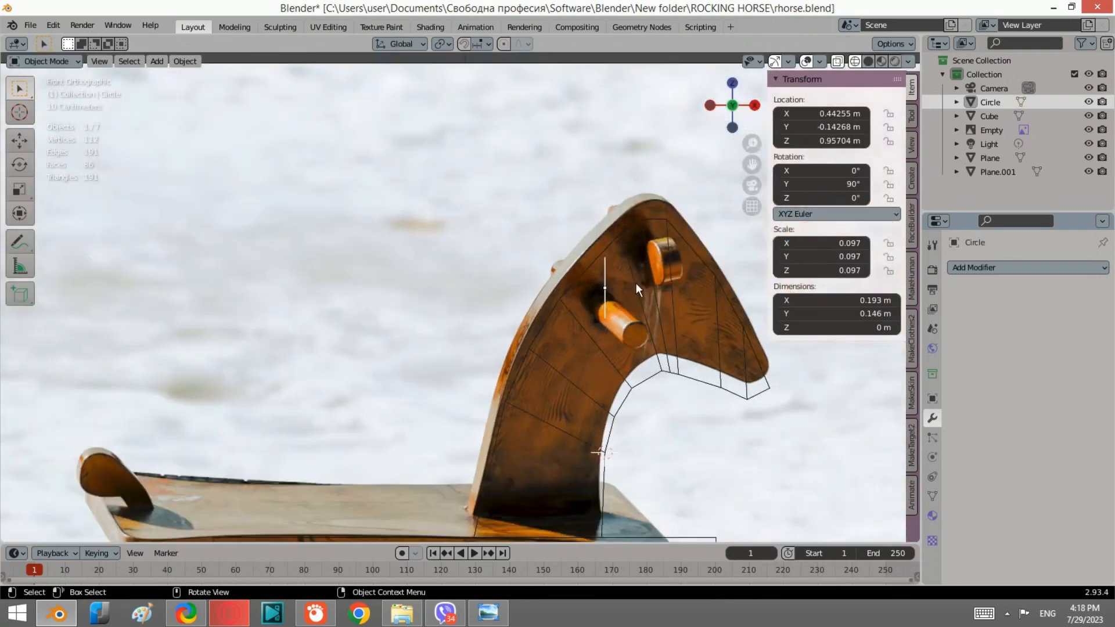
pyautogui.click(610, 265)
pyautogui.click(605, 264)
pyautogui.press('Tab')
pyautogui.press('a')
pyautogui.press('e')
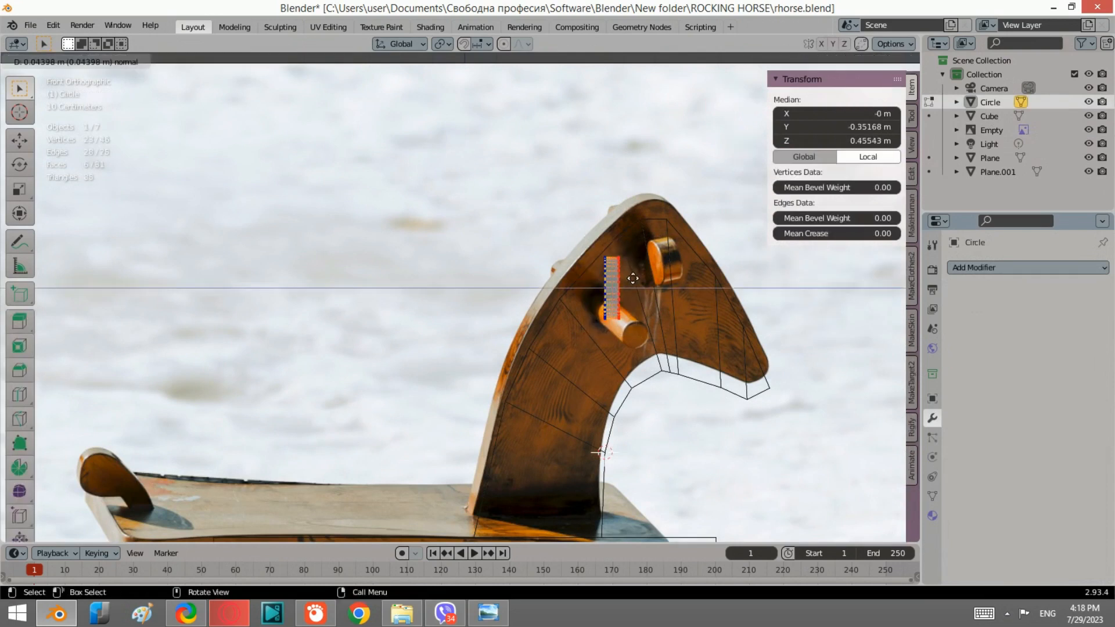
pyautogui.press('z')
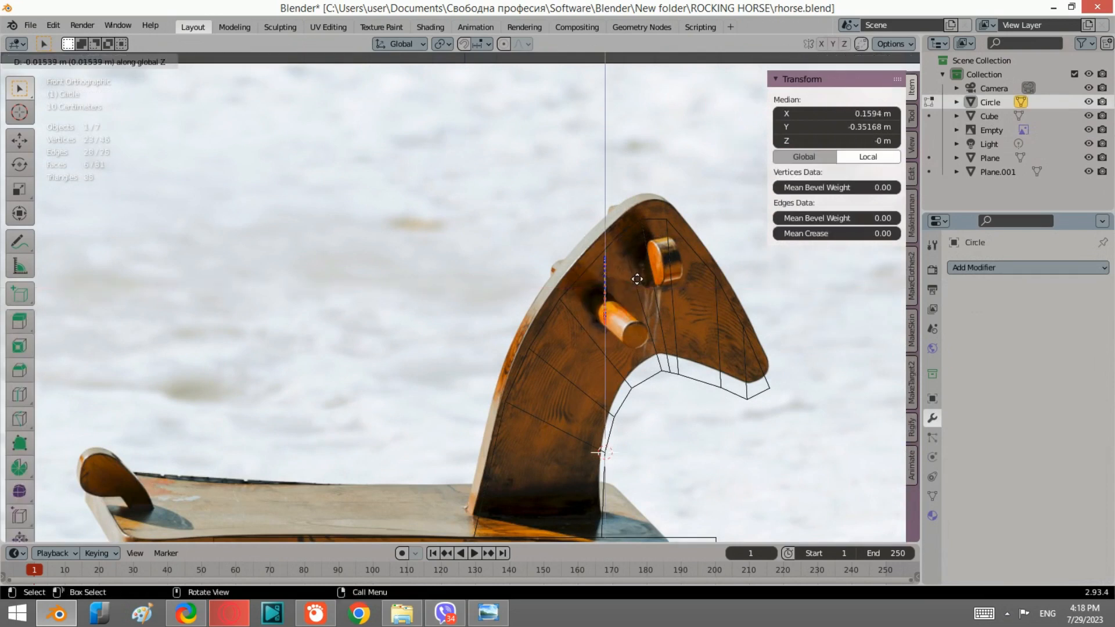
pyautogui.press('x')
pyautogui.click(634, 291)
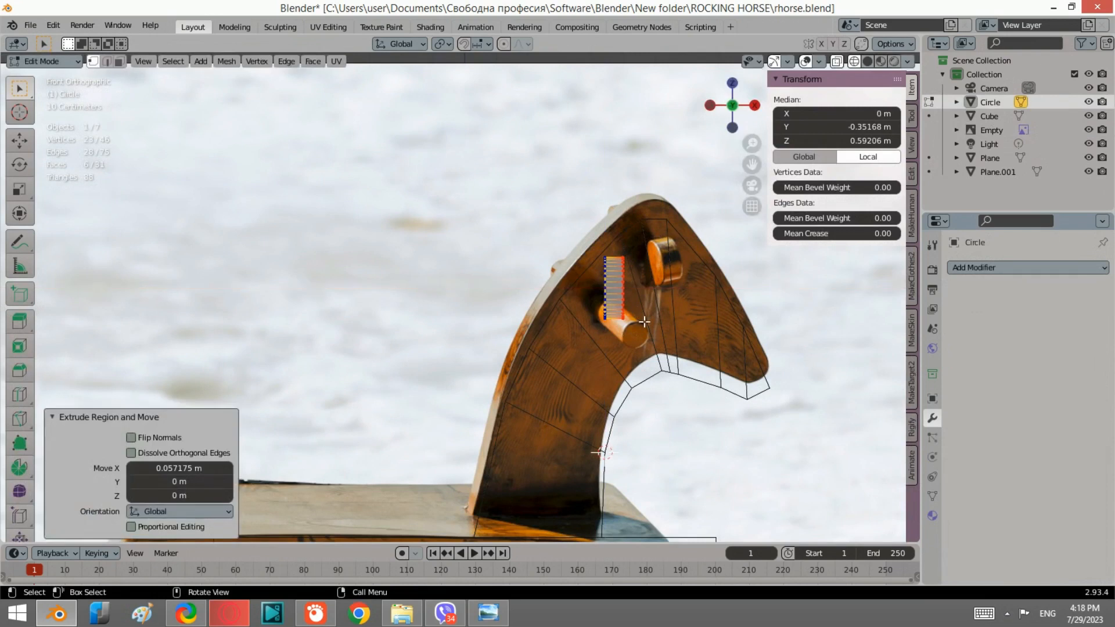
# Scale the whole half-disc part by about 0.853 and move it about 0.156 m along X.
pyautogui.press('a')
pyautogui.press('s')
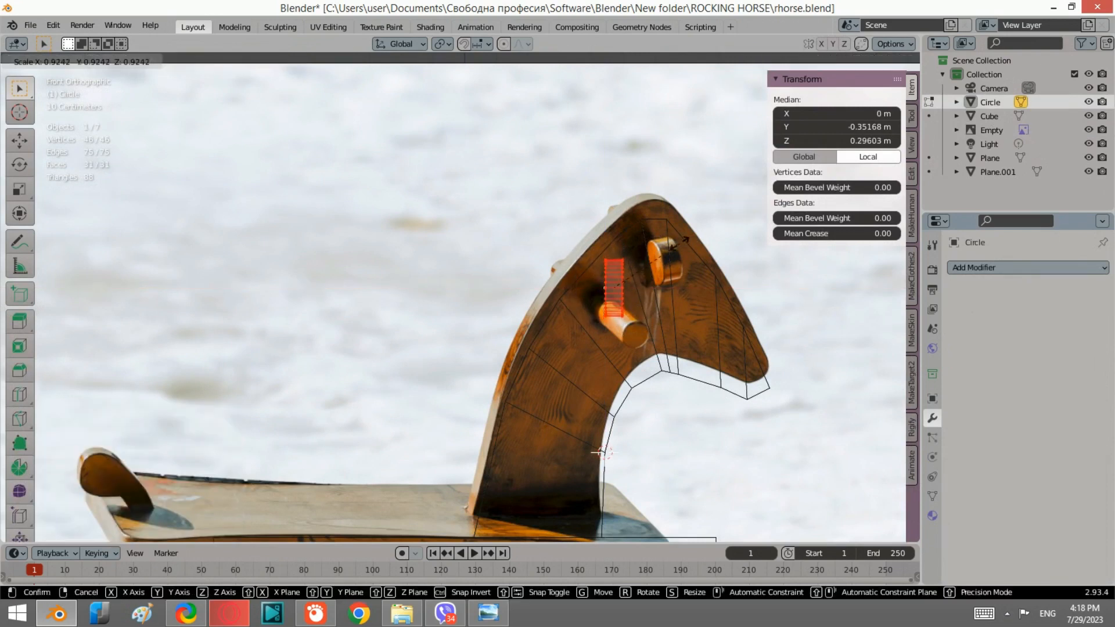
pyautogui.click(665, 251)
pyautogui.keyDown('shift'); pyautogui.moveTo(664, 291); pyautogui.dragTo(643, 282, button='middle'); pyautogui.keyUp('shift')
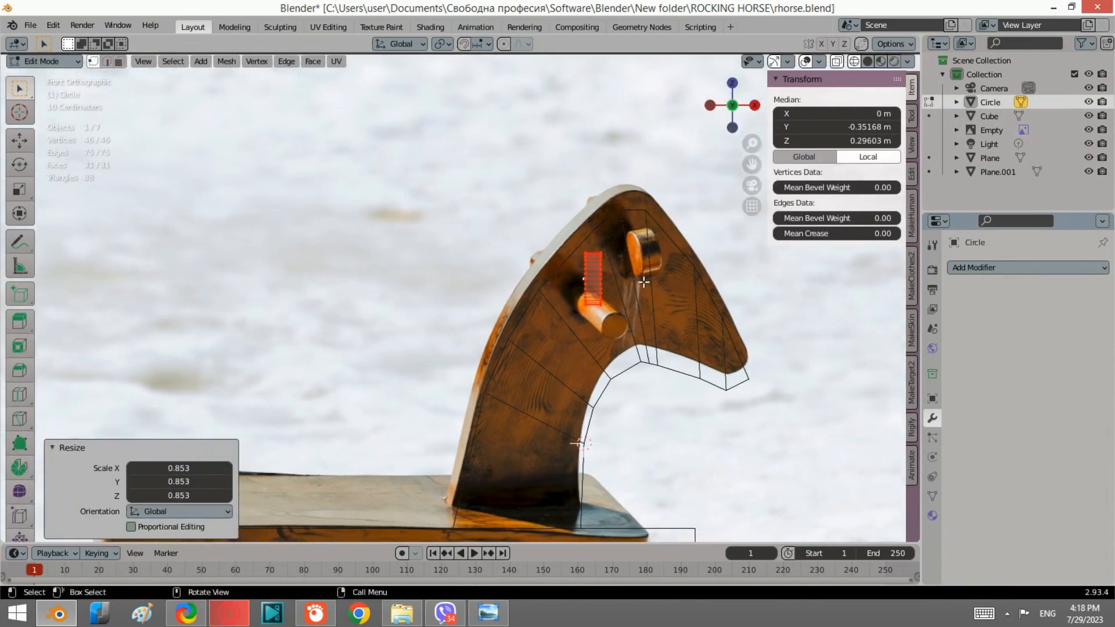
pyautogui.press('g')
pyautogui.press('x')
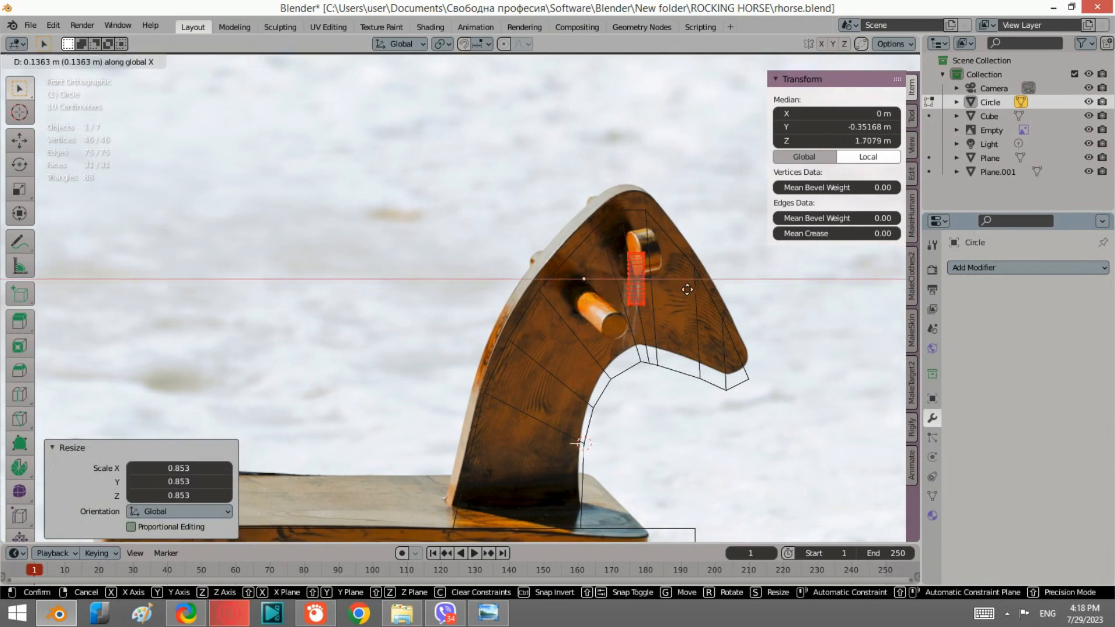
pyautogui.click(700, 292)
# Rotate the half-disc part about -17.5° in the front view and scale it by about 0.874.
pyautogui.press('r')
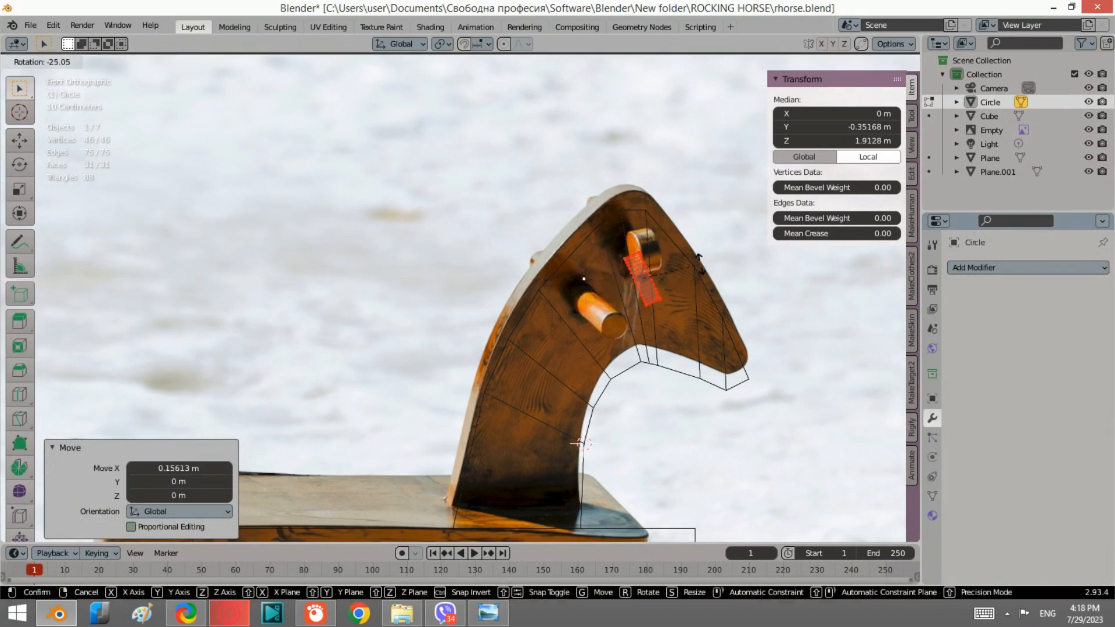
pyautogui.click(707, 269)
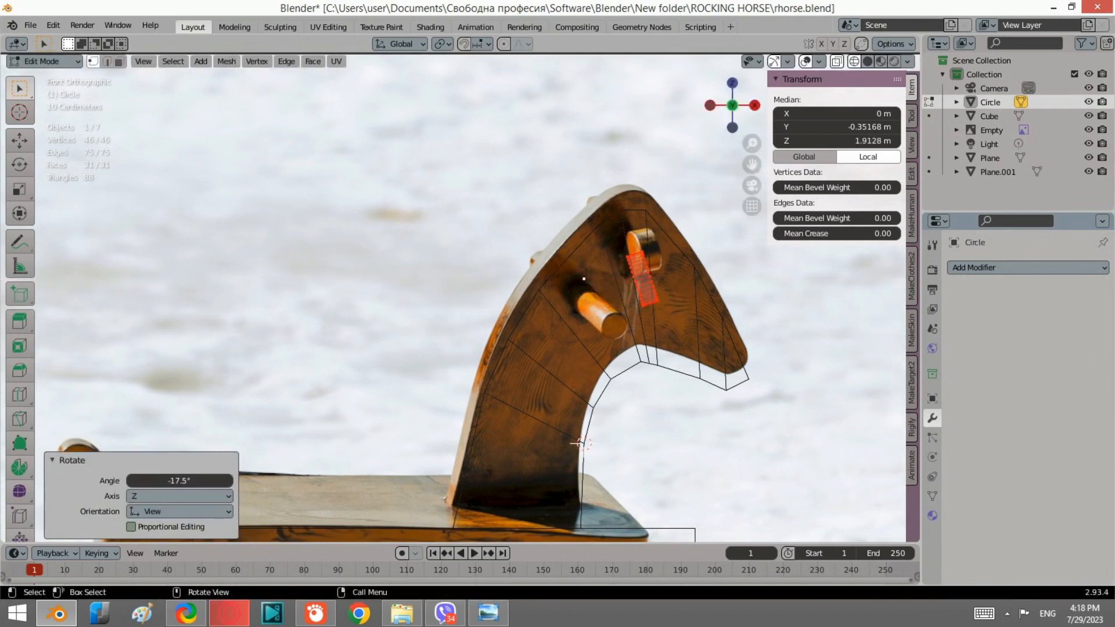
pyautogui.press('s')
pyautogui.click(702, 297)
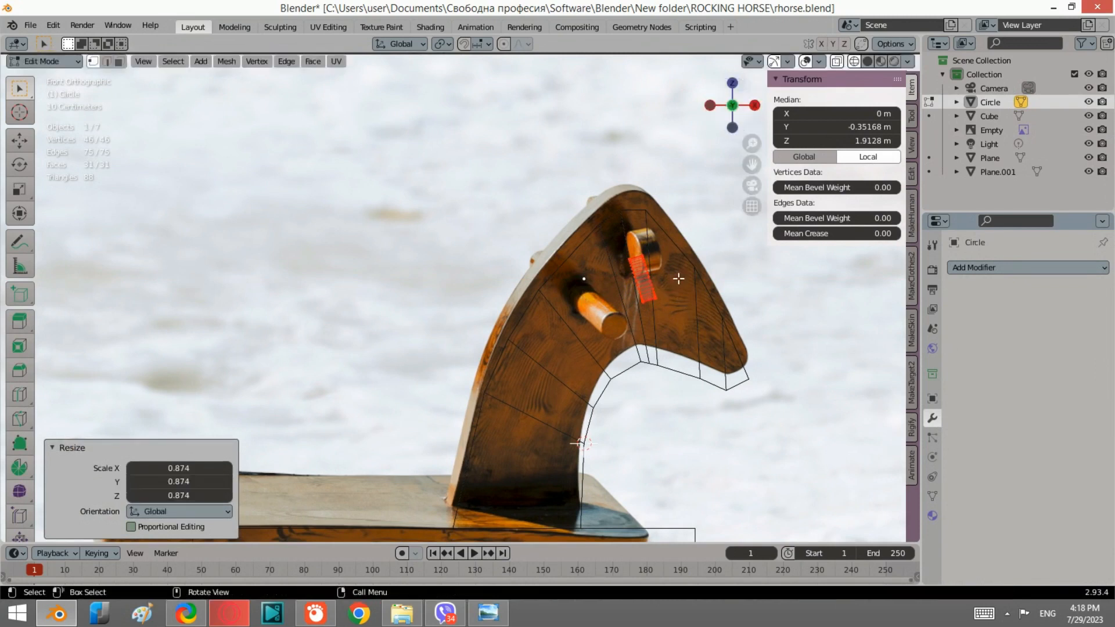
pyautogui.press('s')
pyautogui.press('x')
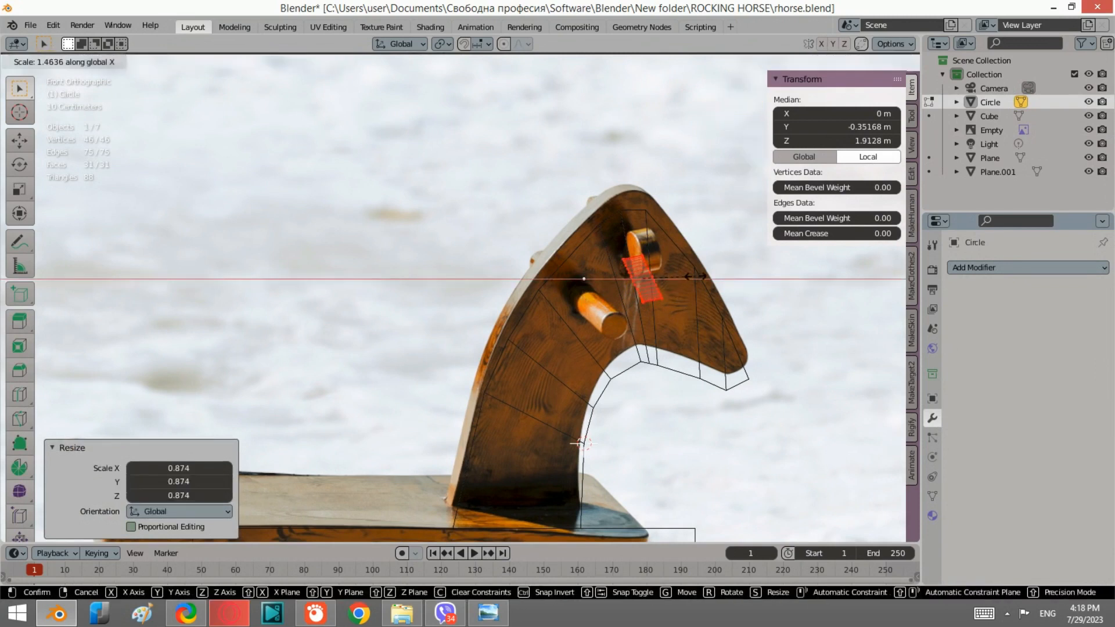
pyautogui.press('Escape')
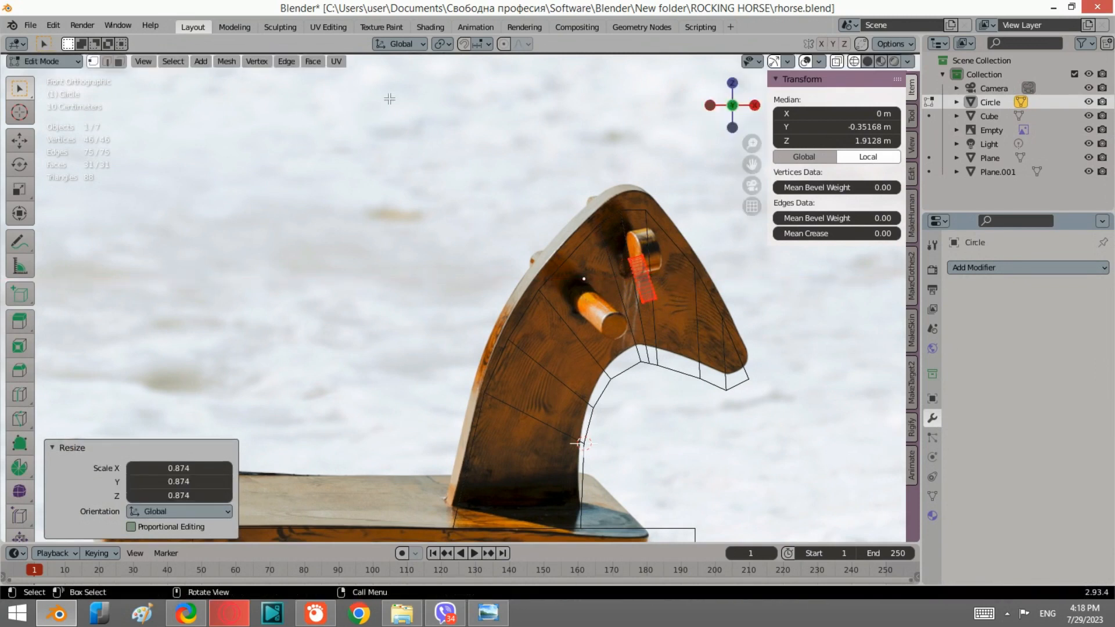
pyautogui.click(400, 44)
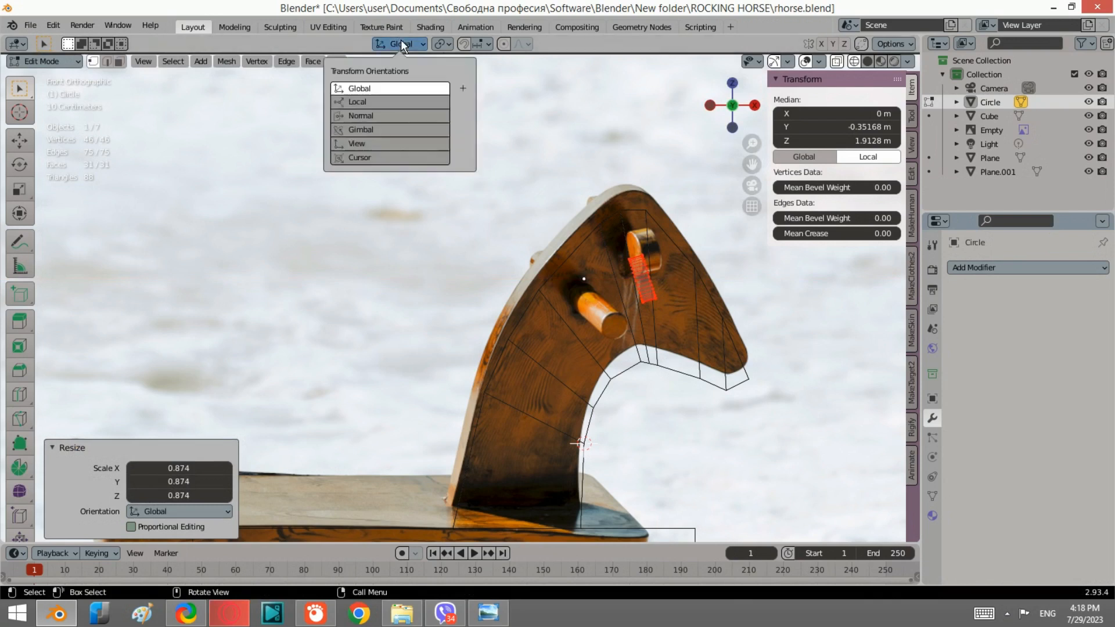
pyautogui.click(390, 101)
pyautogui.press('s')
pyautogui.press('x')
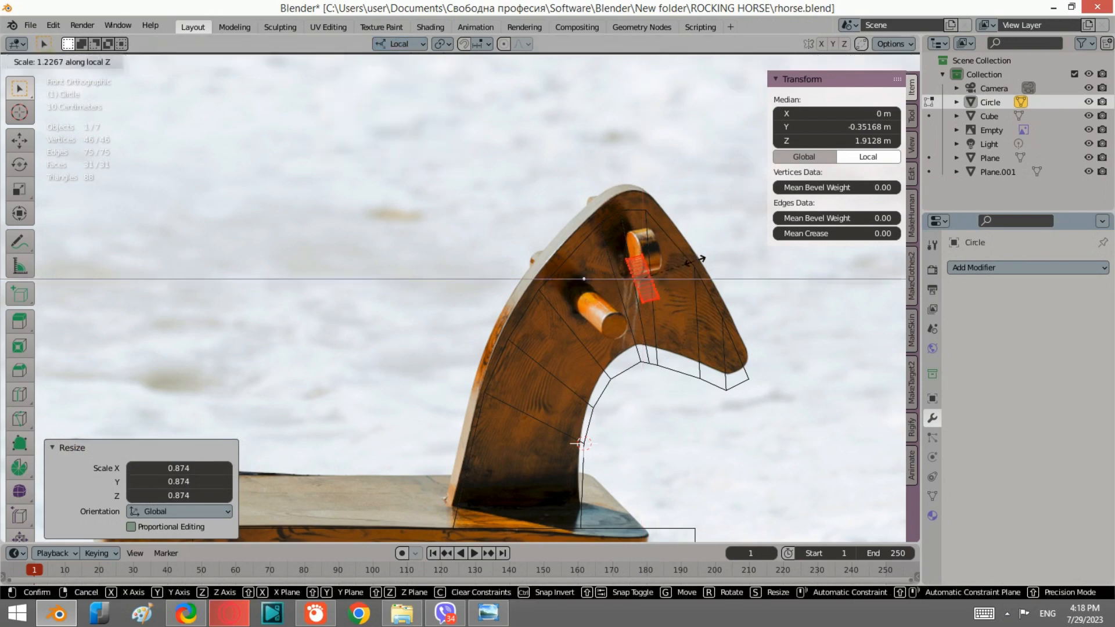
pyautogui.press('Escape')
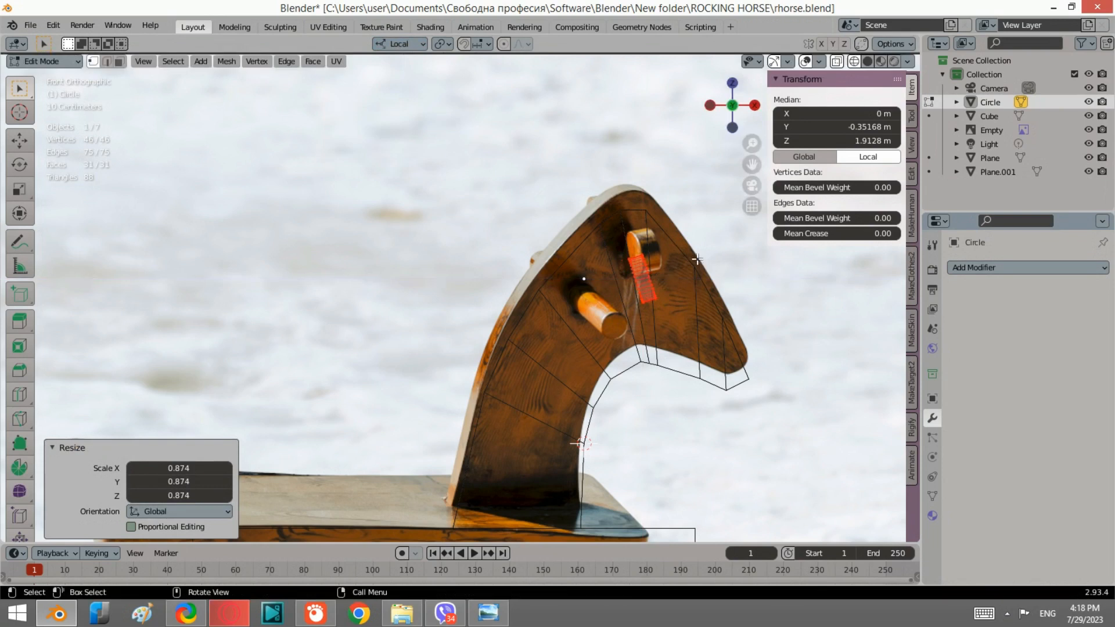
# Set the transform orientation to Normal and scale the half-disc part by about 2.514 along the normal Z axis.
pyautogui.click(409, 45)
pyautogui.click(361, 116)
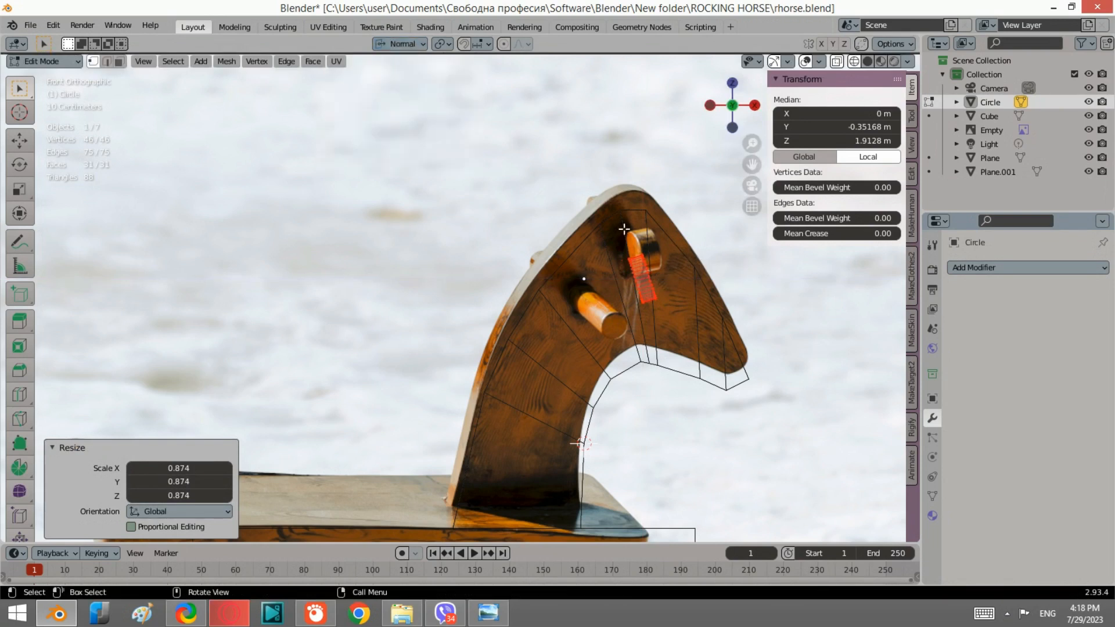
pyautogui.press('s')
pyautogui.press('z')
pyautogui.press('z')
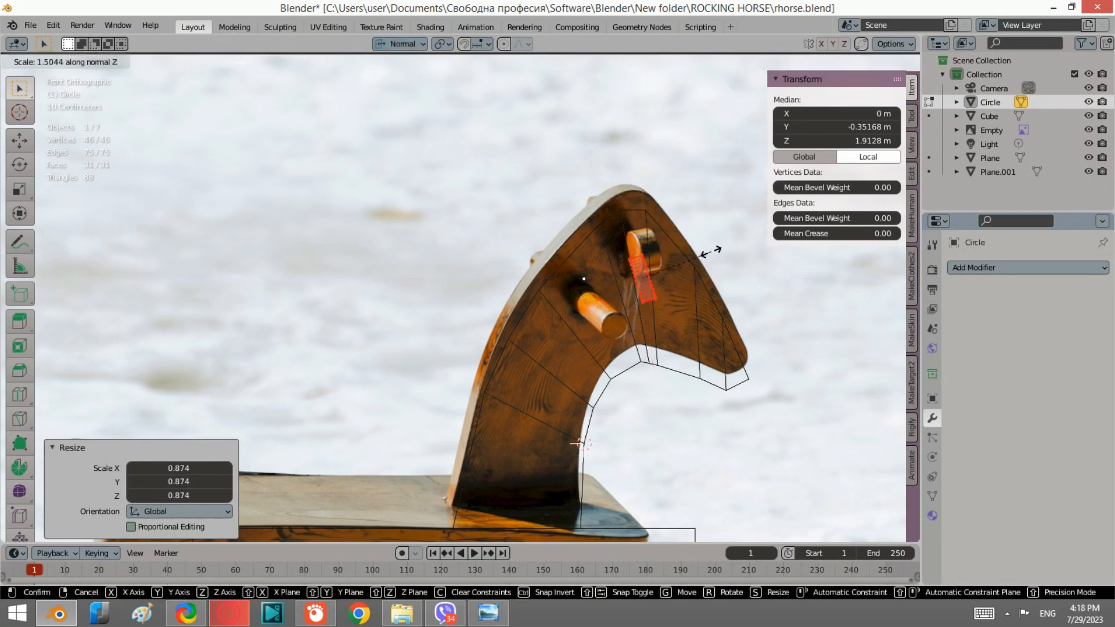
pyautogui.click(759, 245)
# Adjust the half-disc part's overall size by factors of about 1.184 and 0.893, and raise it about 0.027 m.
pyautogui.scroll(2, 691, 289)
pyautogui.scroll(2, 715, 268)
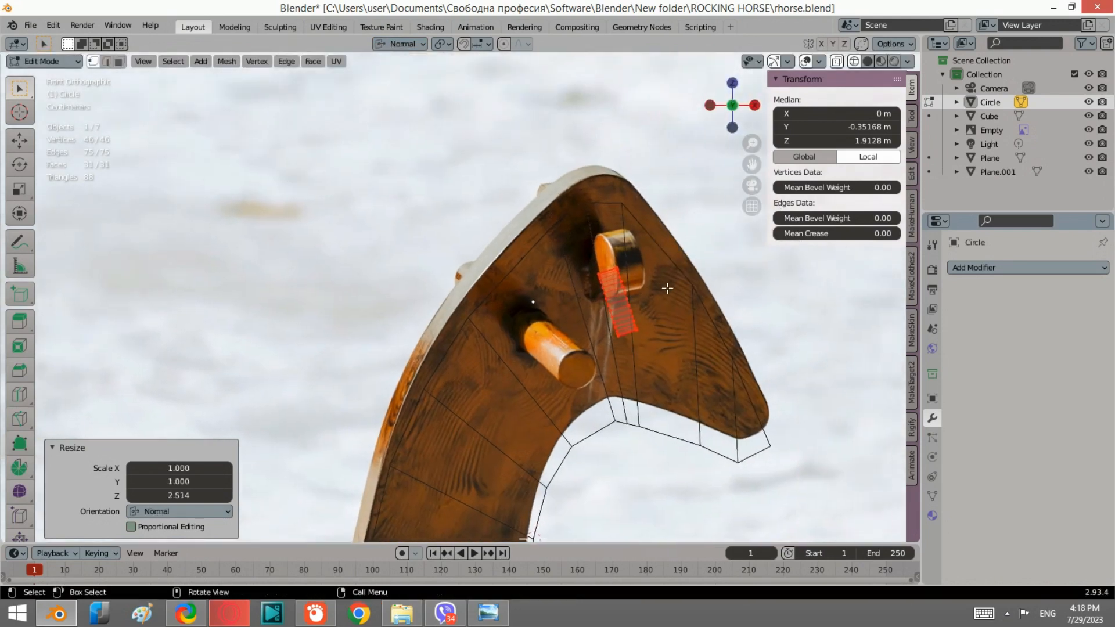
pyautogui.press('s')
pyautogui.click(682, 289)
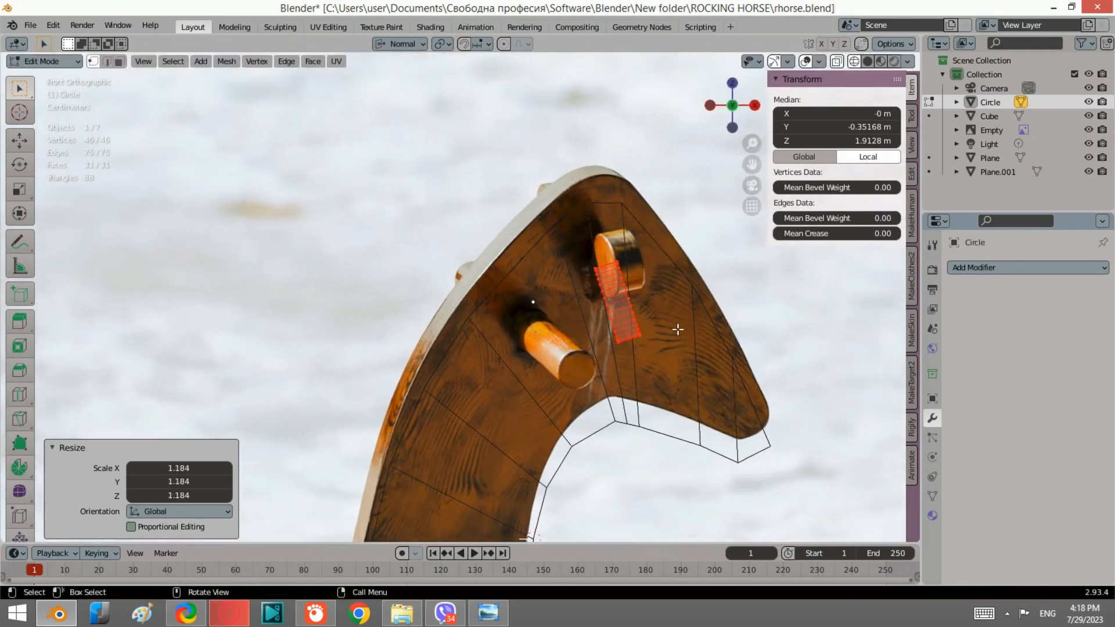
pyautogui.press('s')
pyautogui.click(643, 336)
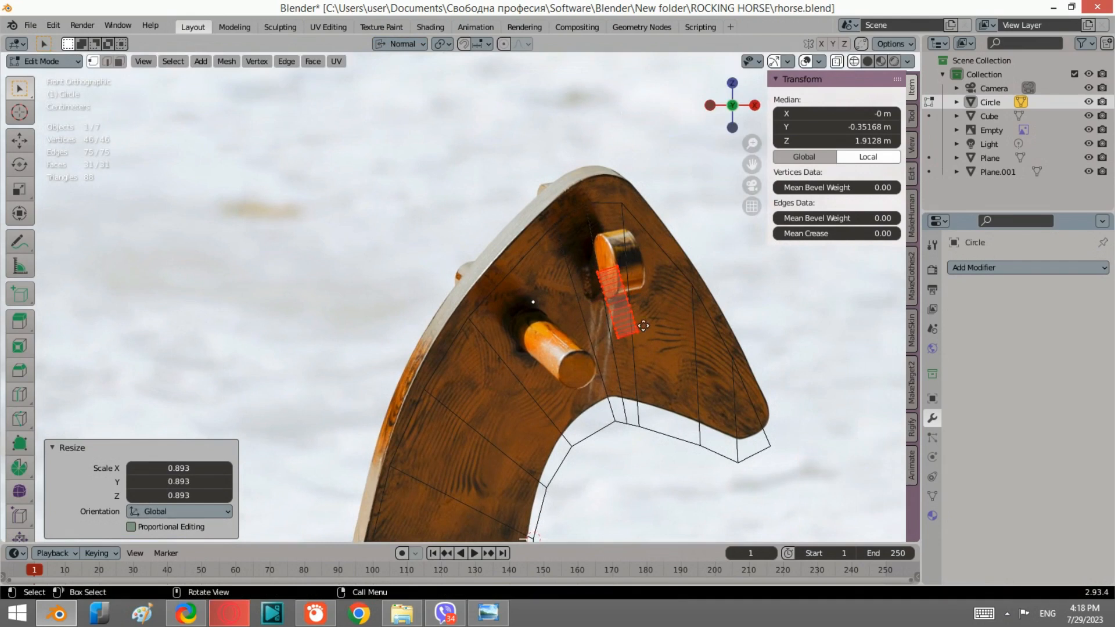
pyautogui.press('g')
pyautogui.click(645, 316)
pyautogui.moveTo(644, 315); pyautogui.dragTo(654, 285, button='middle')
pyautogui.click(729, 114)
pyautogui.scroll(5, 603, 242)
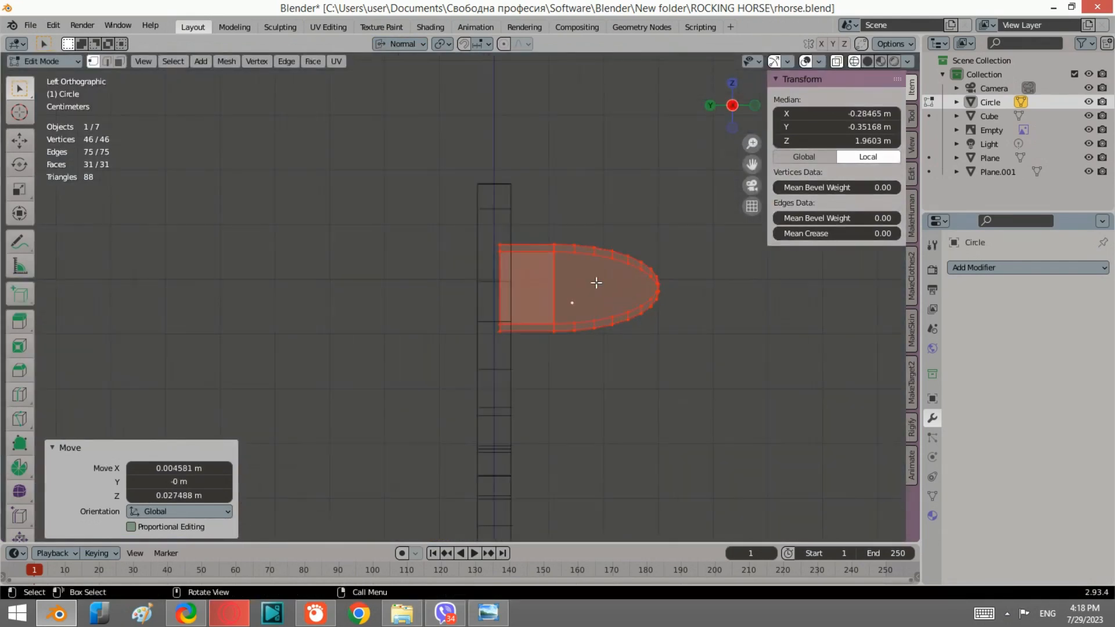
pyautogui.press('s')
pyautogui.press('y')
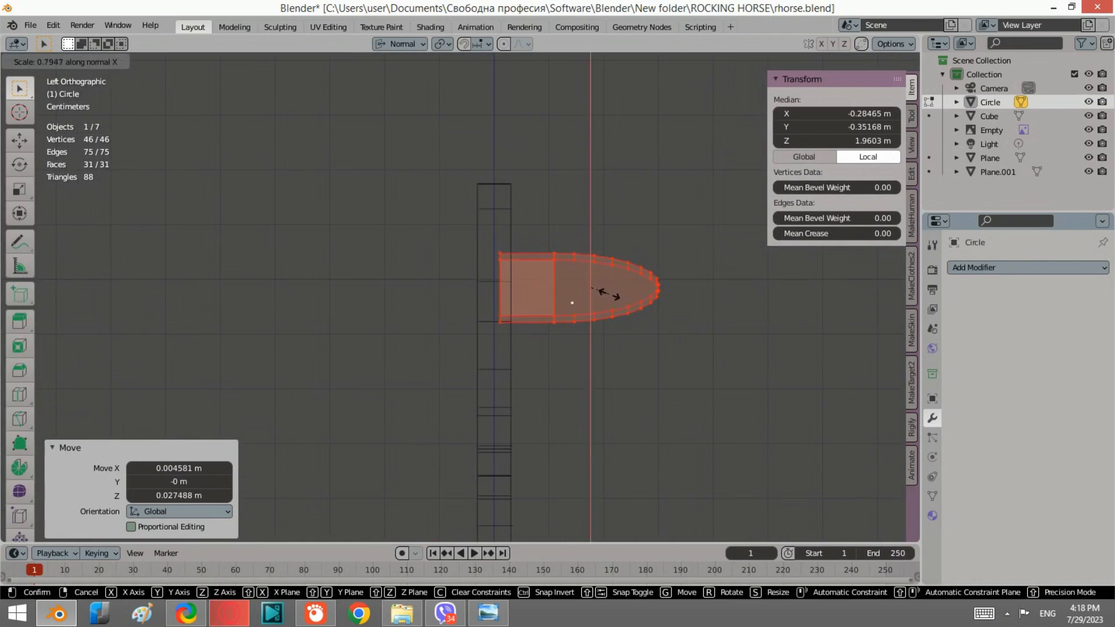
pyautogui.rightClick(597, 299)
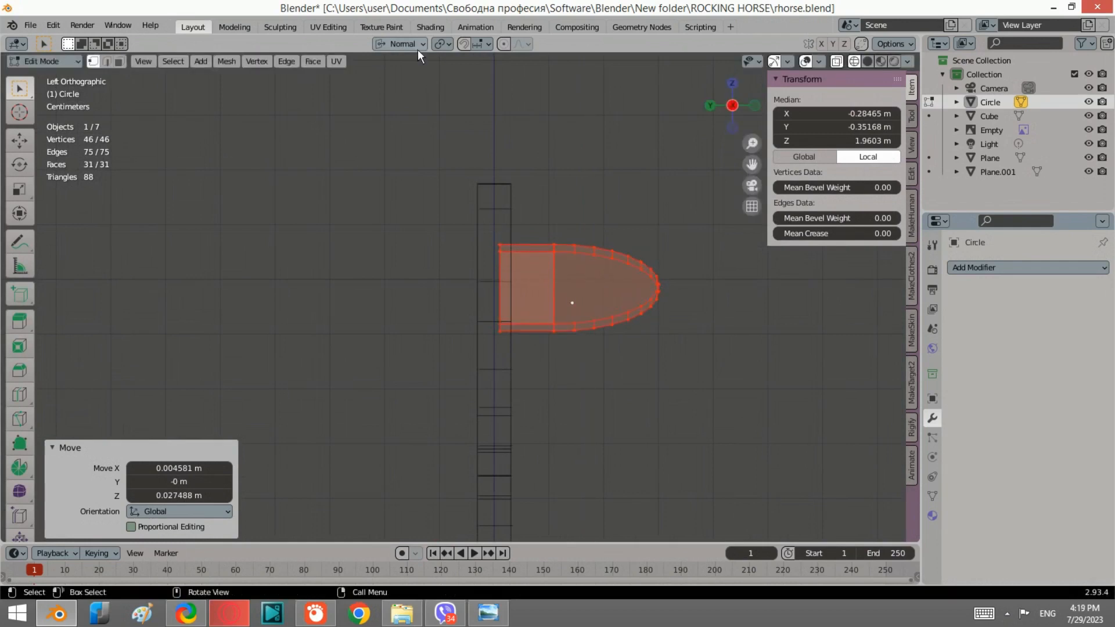
# Restore the Global transform orientation and scale the half-disc part by about 0.607 along Y.
pyautogui.click(417, 45)
pyautogui.click(351, 88)
pyautogui.press('s')
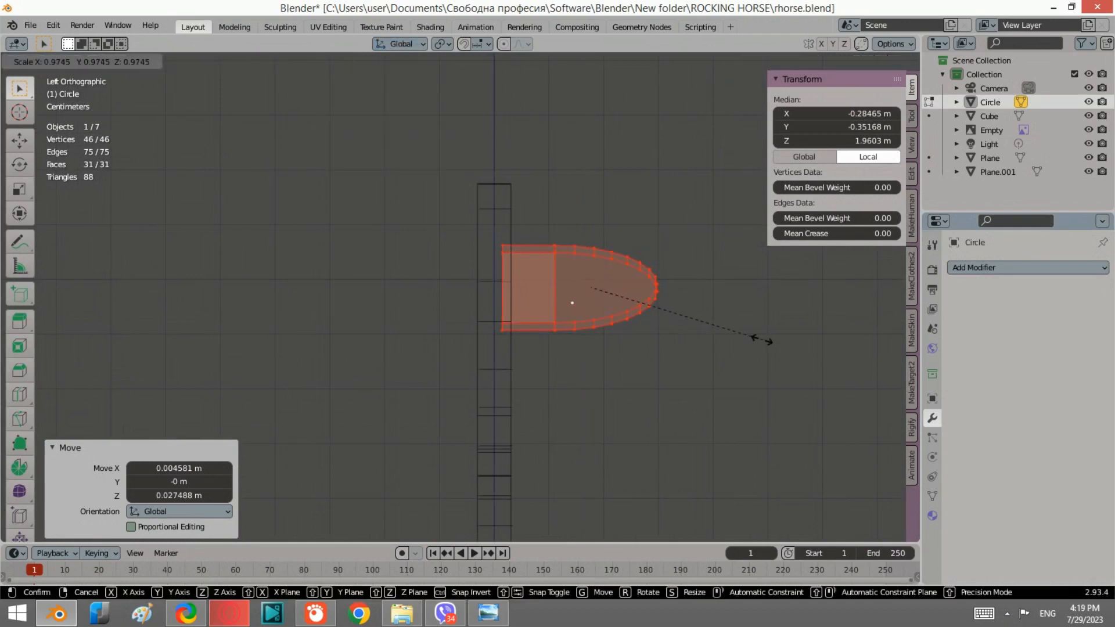
pyautogui.press('y')
pyautogui.click(691, 343)
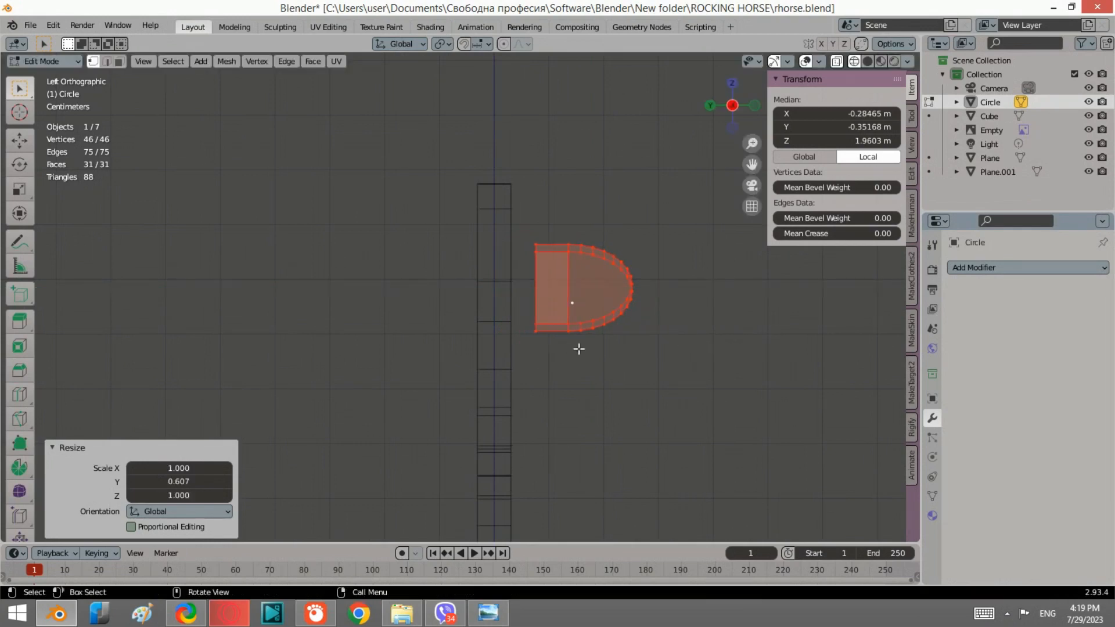
# Move the half-disc part about 0.045 m along Y against the head's side, leave mesh editing and deselect it.
pyautogui.press('g')
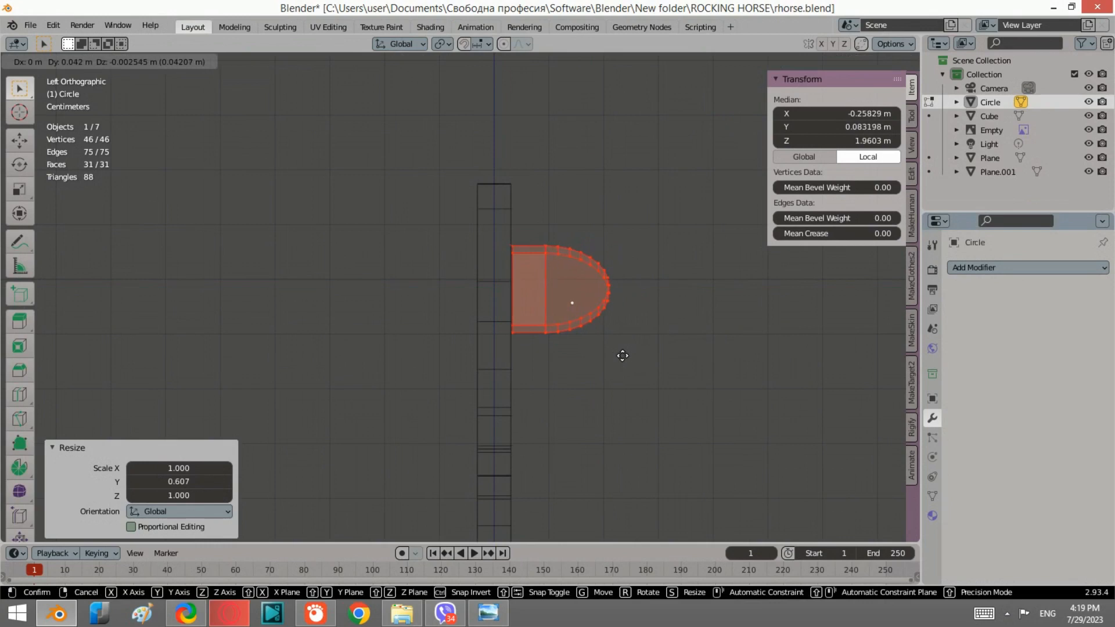
pyautogui.click(623, 355)
pyautogui.scroll(-4, 631, 302)
pyautogui.moveTo(633, 297); pyautogui.dragTo(575, 279, button='middle')
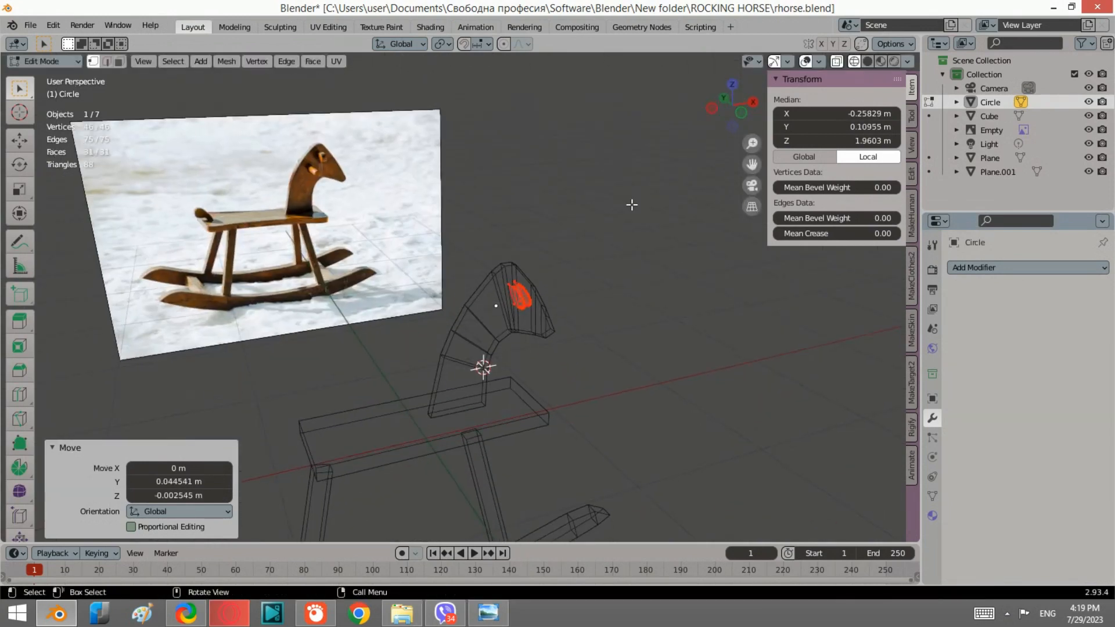
pyautogui.press('Tab')
pyautogui.click(604, 302)
# Add a cylinder with 32 vertices, 1 m radius and 2 m depth, and rotate it 90° about X.
pyautogui.hotkey('shift', 'a')
pyautogui.moveTo(604, 302)
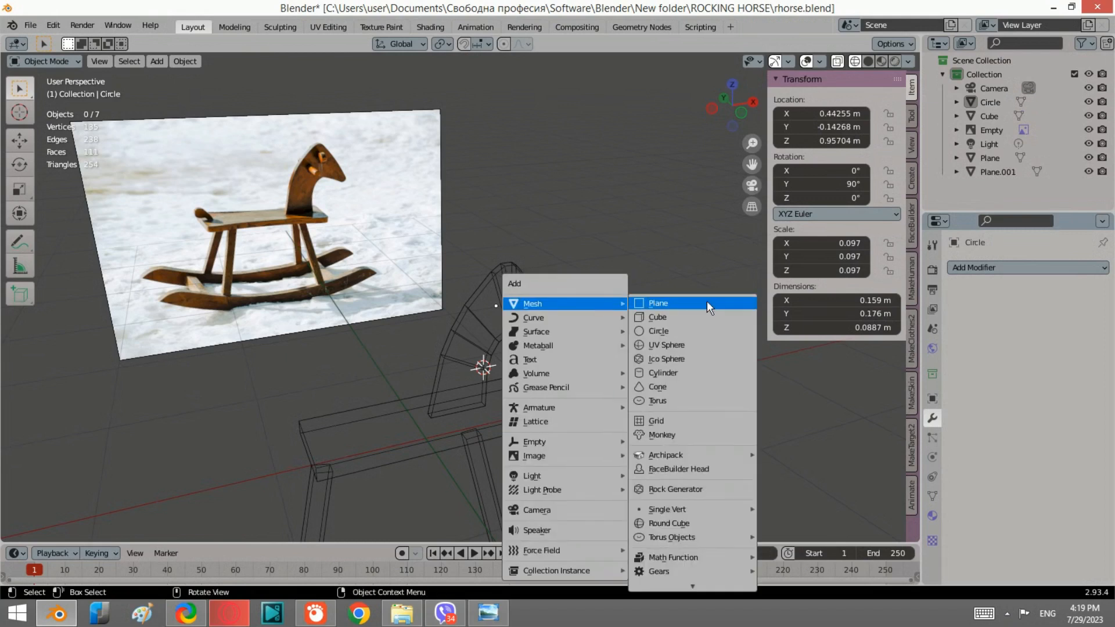
pyautogui.click(674, 372)
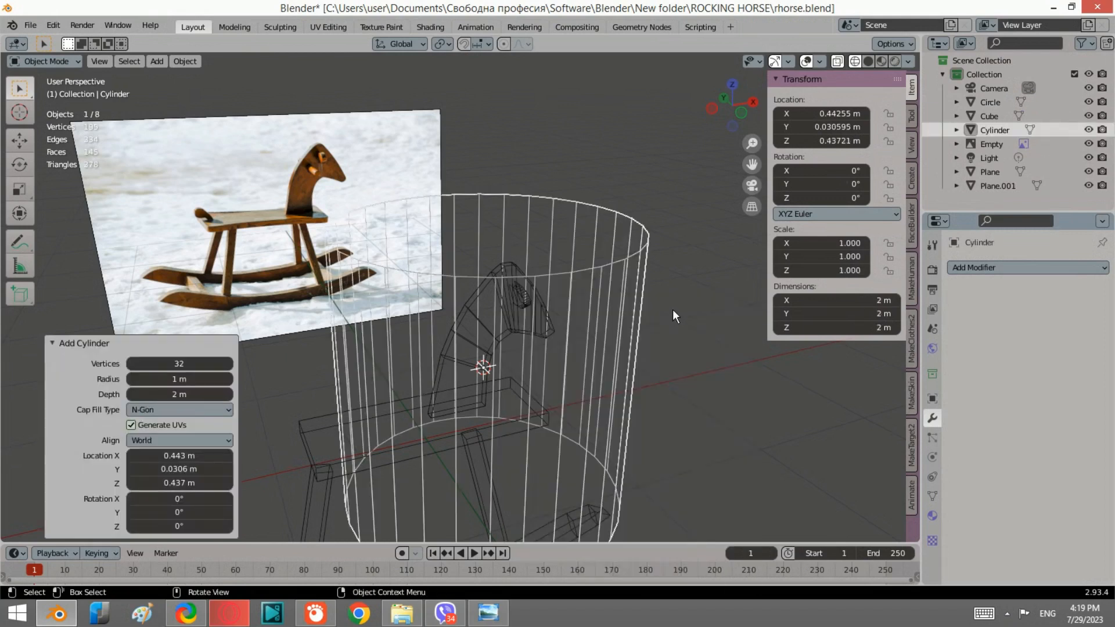
pyautogui.scroll(-3, 668, 363)
pyautogui.press('r')
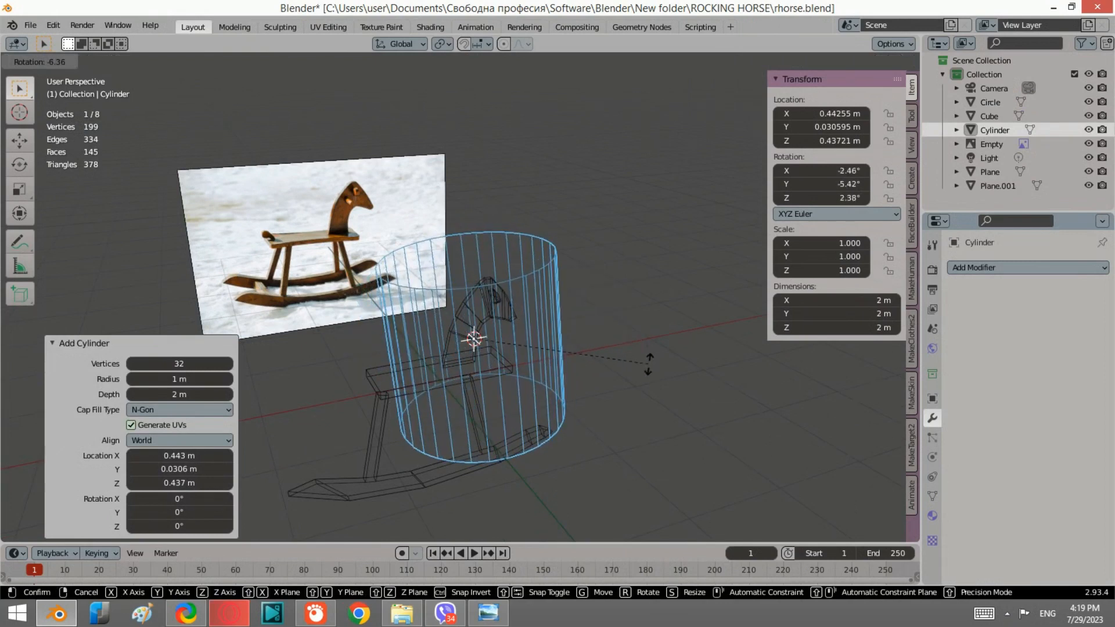
pyautogui.write('x')
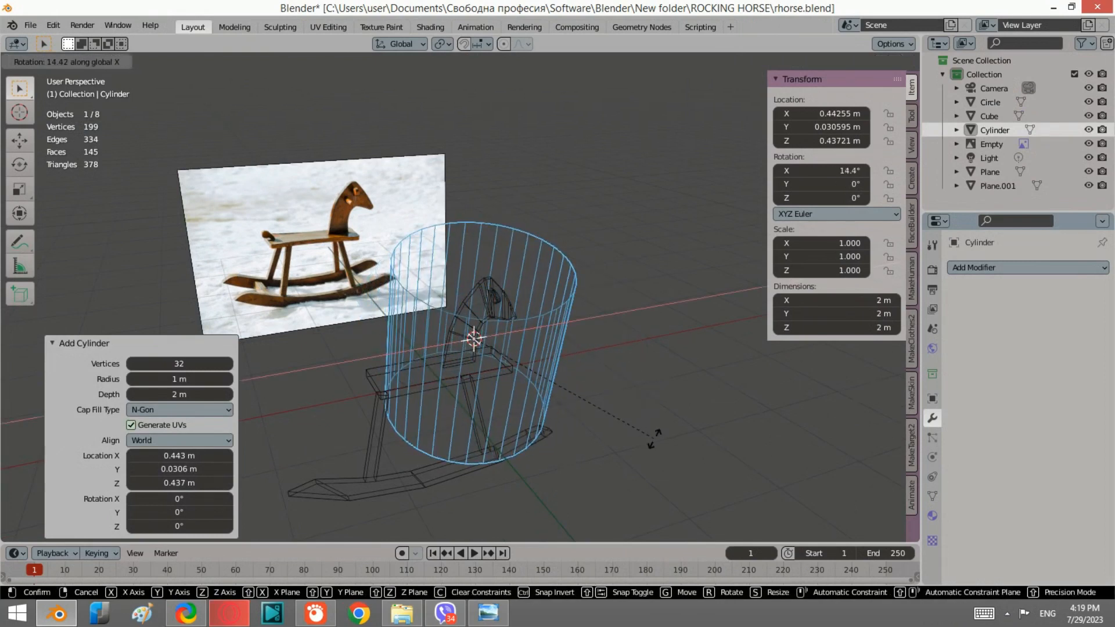
pyautogui.write('90')
pyautogui.press('Return')
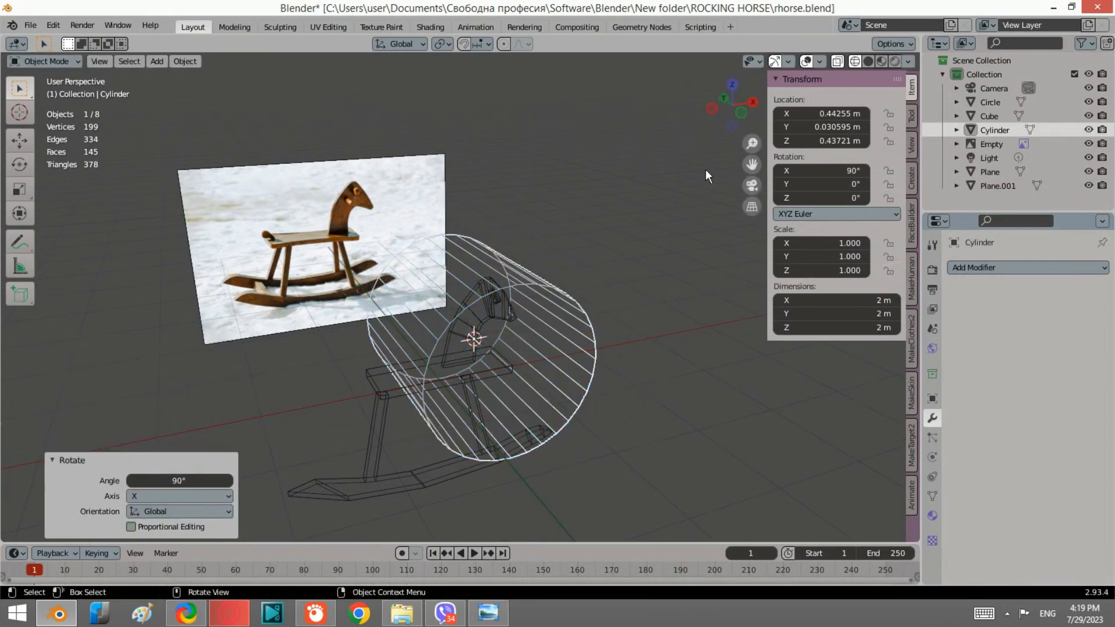
pyautogui.click(740, 116)
pyautogui.scroll(3, 602, 318)
pyautogui.press('a')
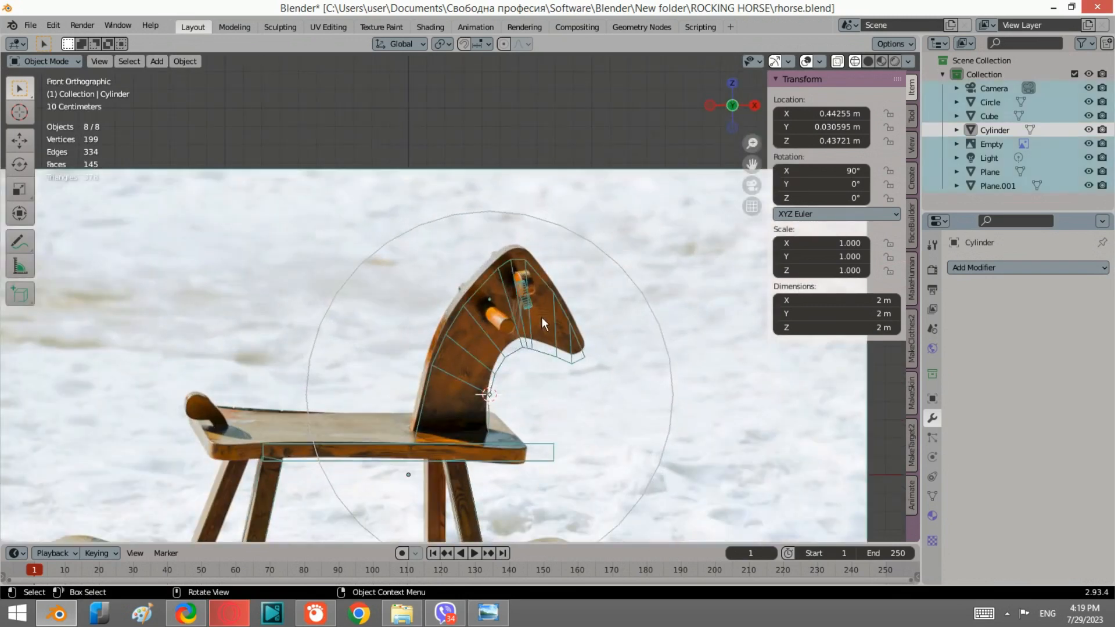
pyautogui.click(606, 257)
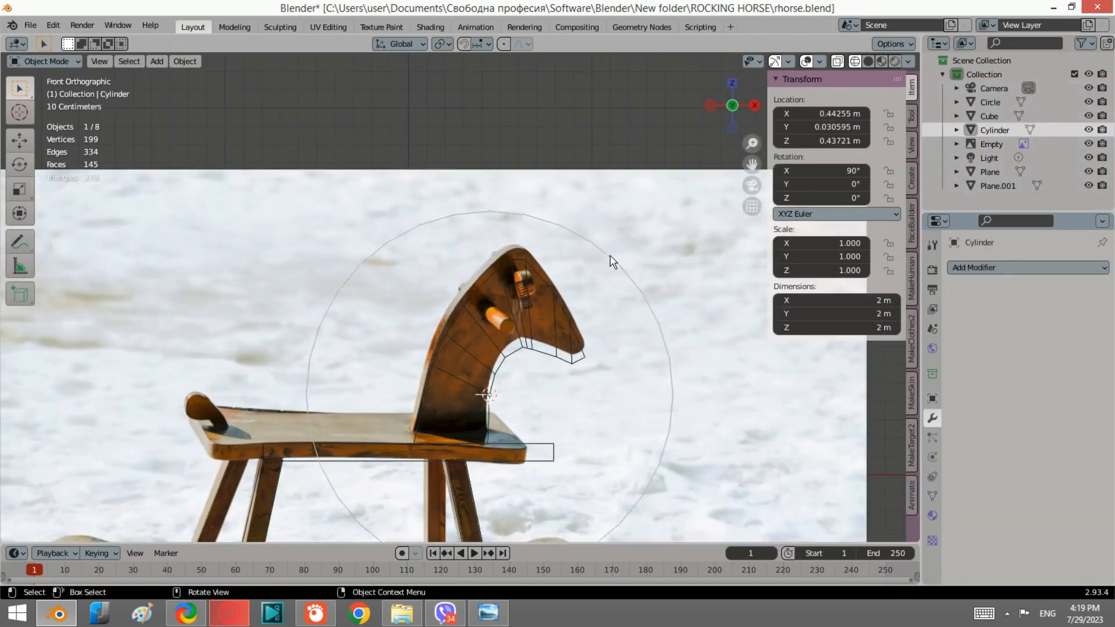
pyautogui.click(610, 256)
pyautogui.press('s')
pyautogui.press('Escape')
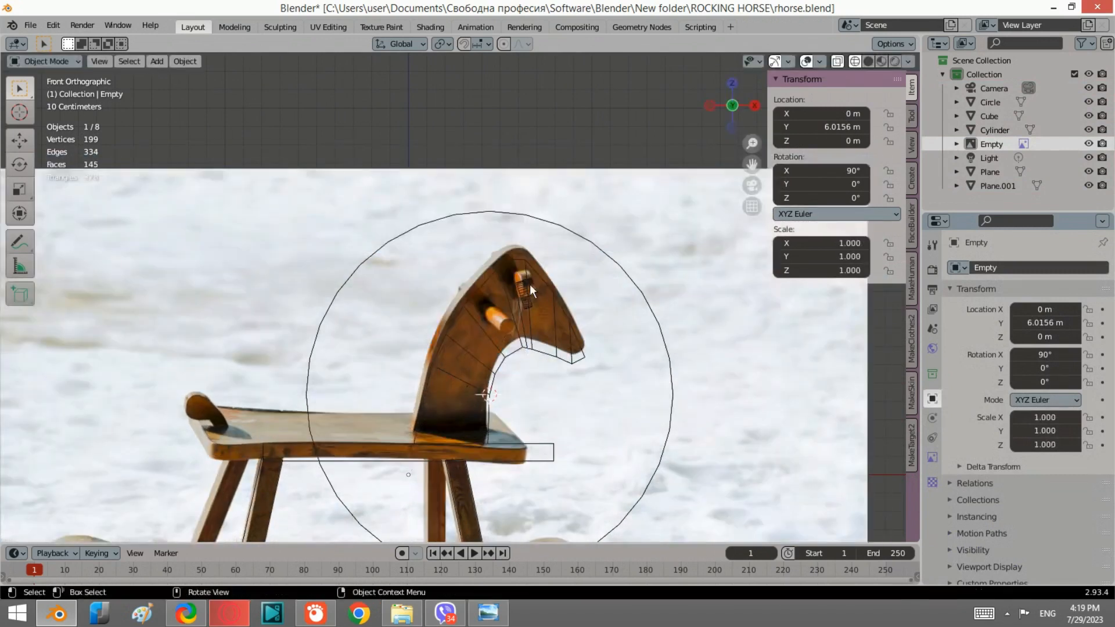
# Scale the cylinder uniformly by about 0.042 and move it about -0.008 m in X and 0.441 m in Z onto the photo's peg.
pyautogui.click(504, 212)
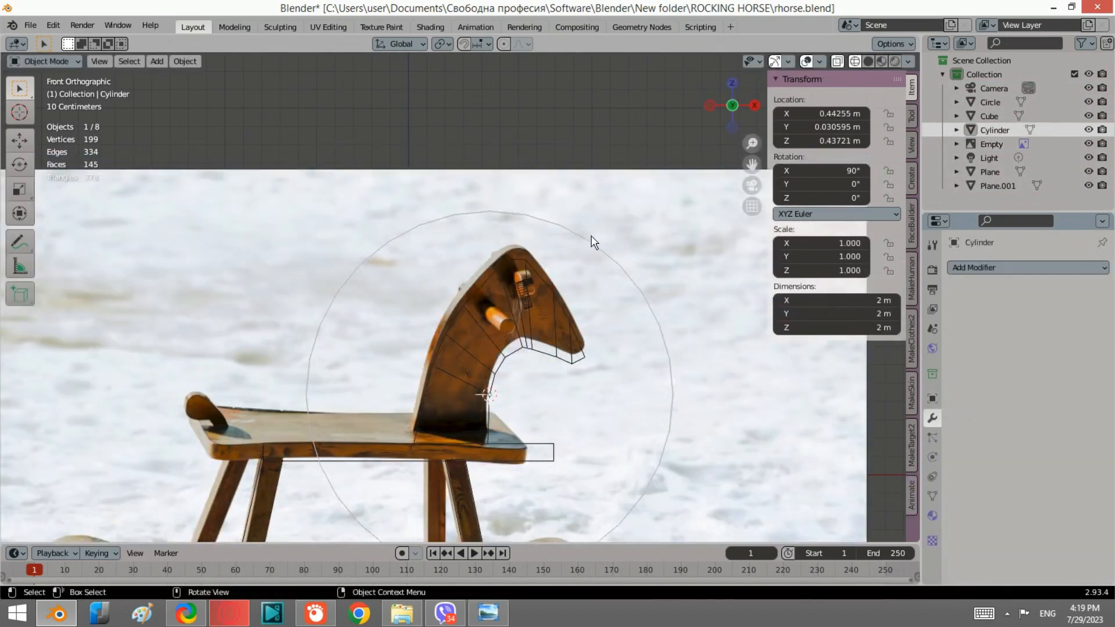
pyautogui.press('s')
pyautogui.click(491, 395)
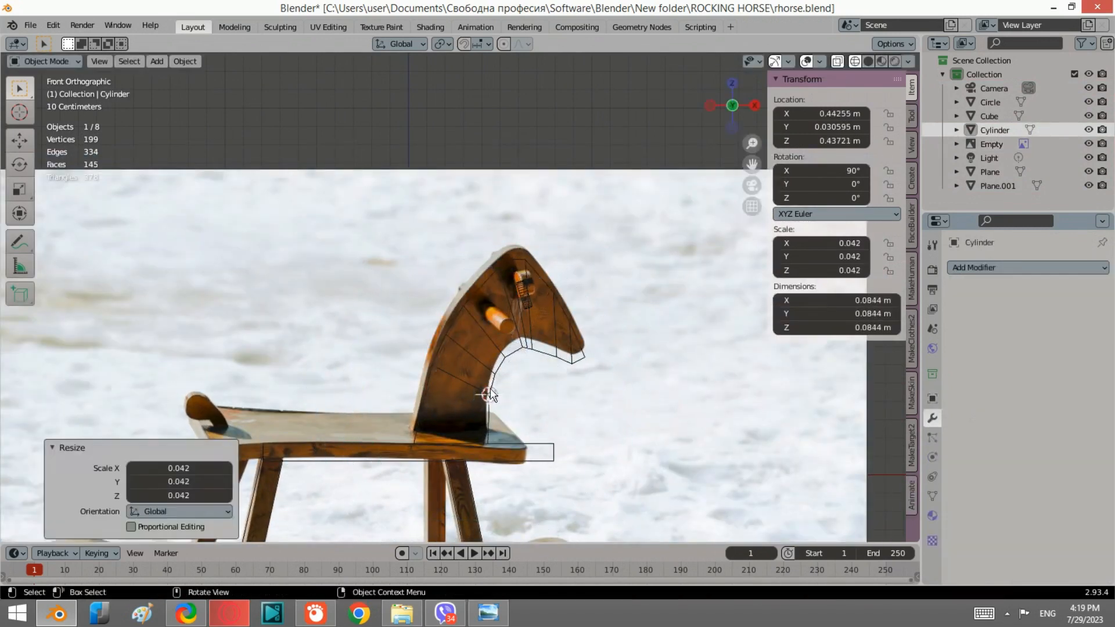
pyautogui.press('g')
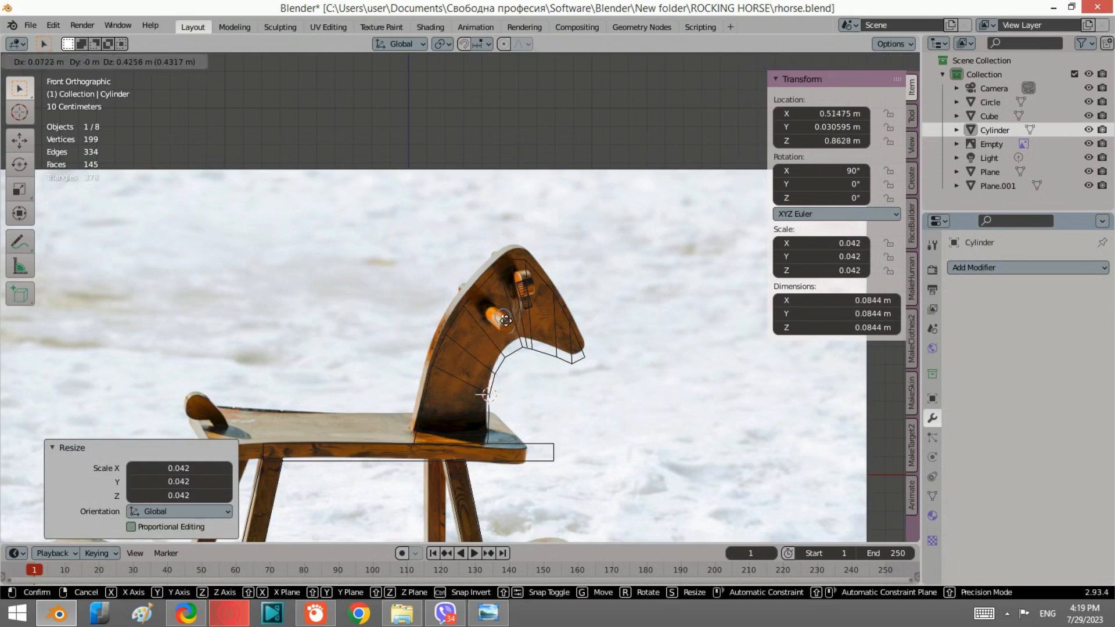
pyautogui.click(496, 319)
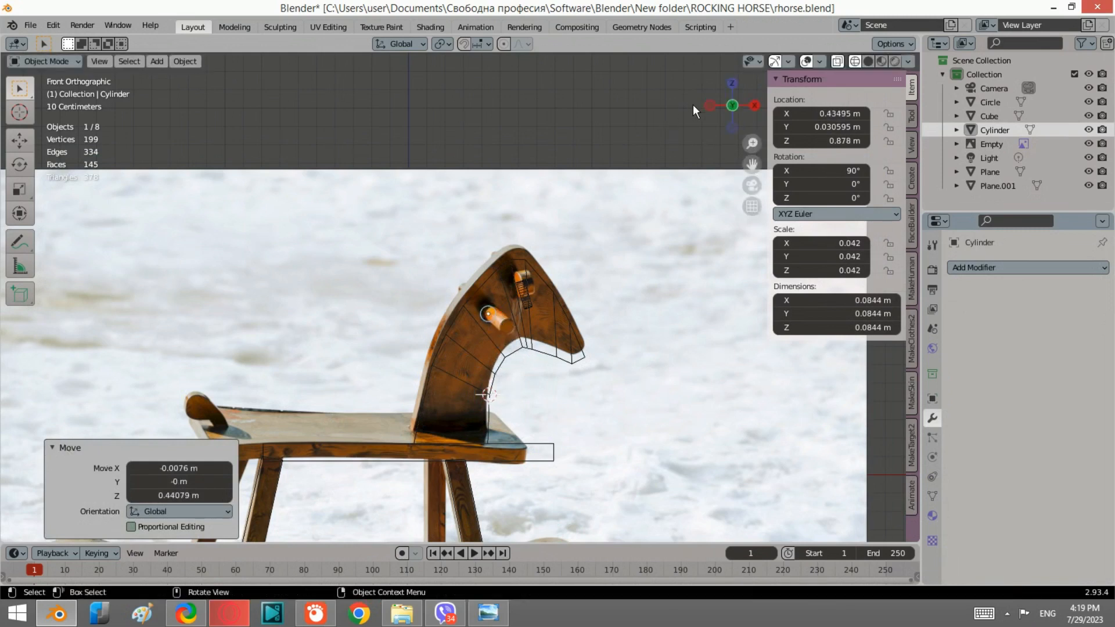
# In mesh editing, select the mid-height side vertex on the cylinder's end facing away from the half-disc part.
pyautogui.click(708, 105)
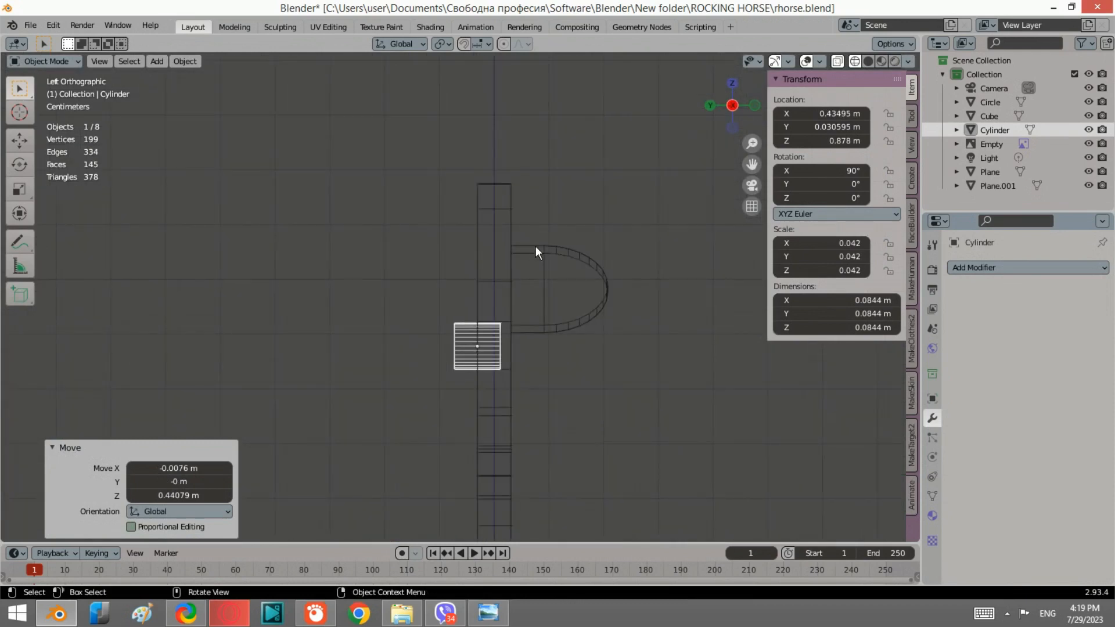
pyautogui.scroll(-7, 550, 163)
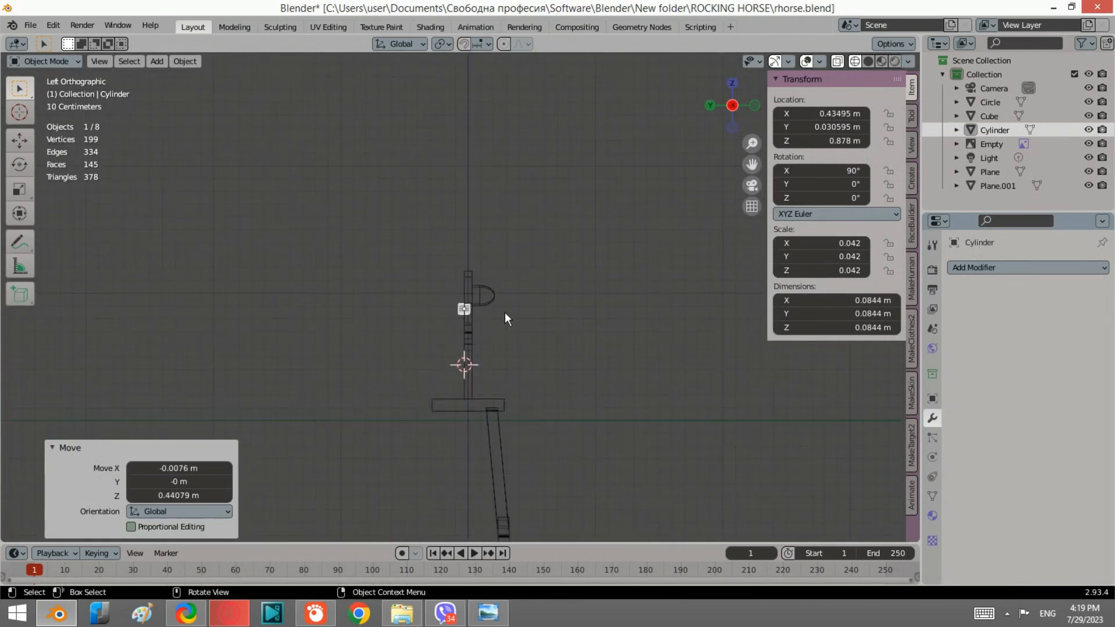
pyautogui.scroll(7, 485, 334)
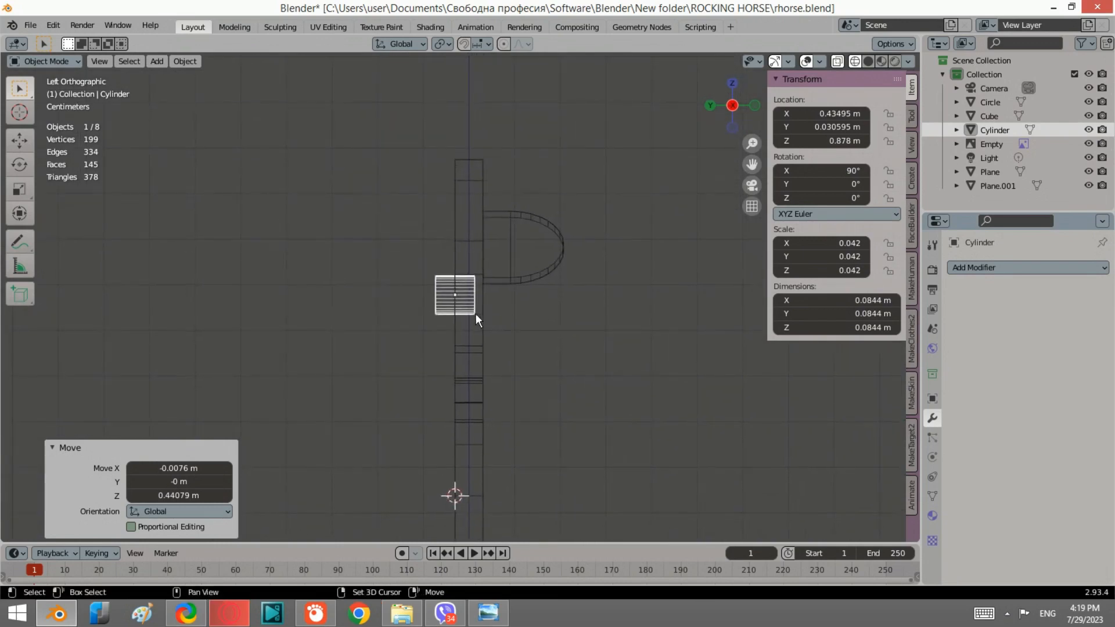
pyautogui.press('Tab')
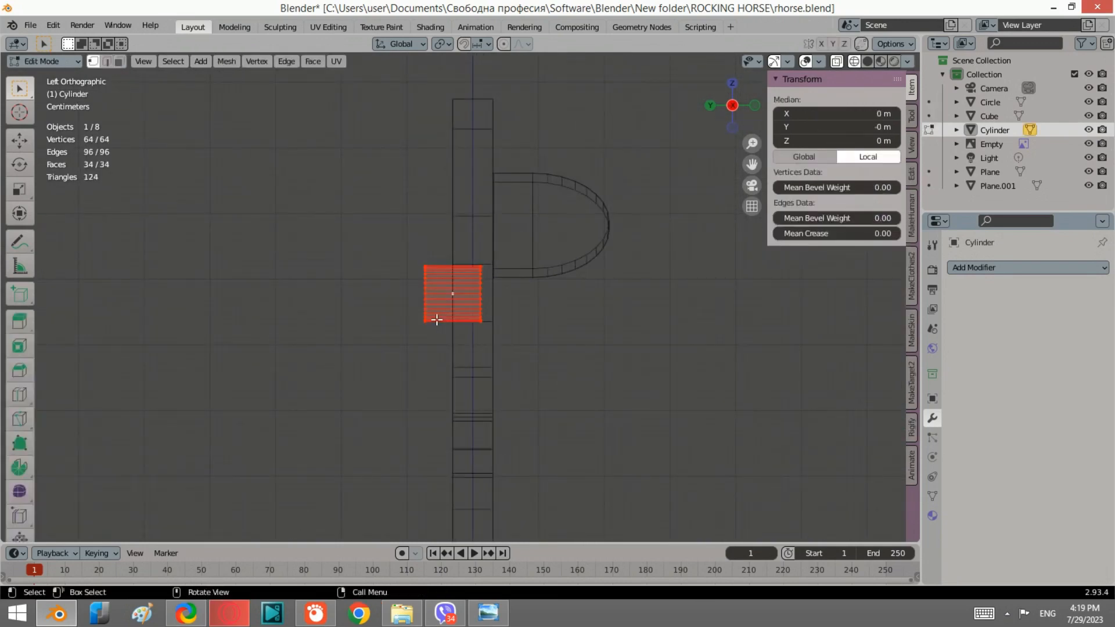
pyautogui.scroll(3, 417, 301)
pyautogui.click(393, 300)
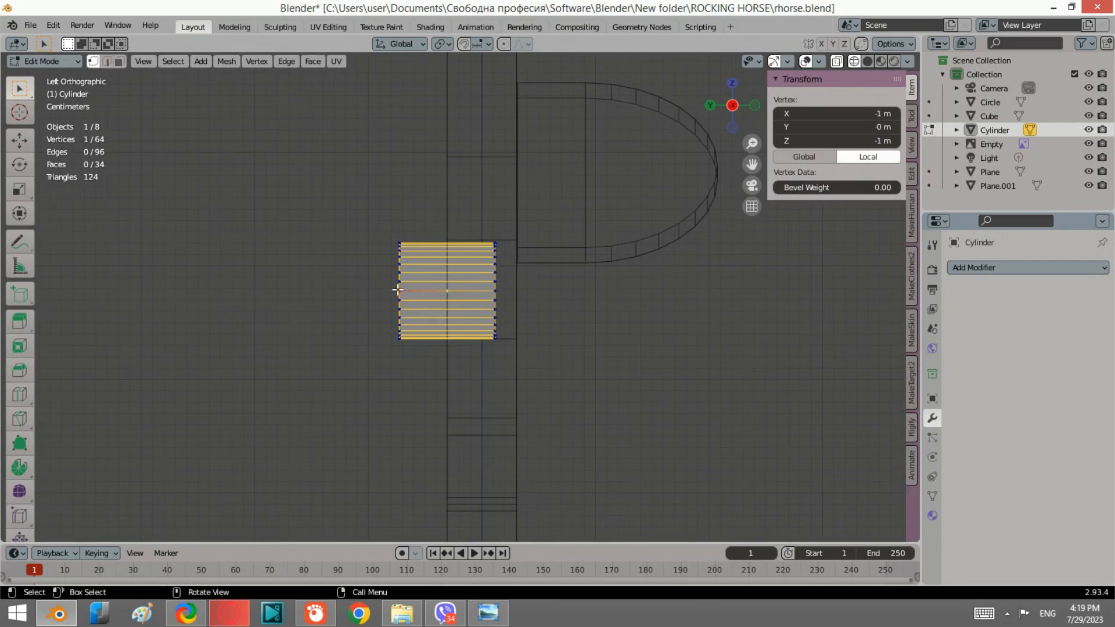
pyautogui.hotkey('shift', 's')
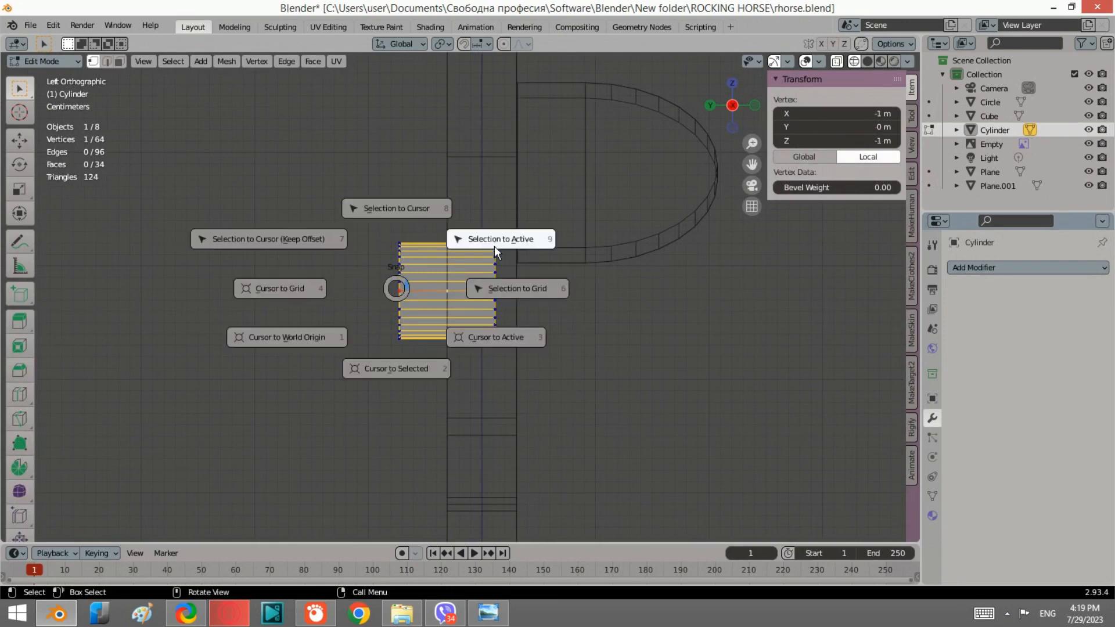
pyautogui.click(418, 210)
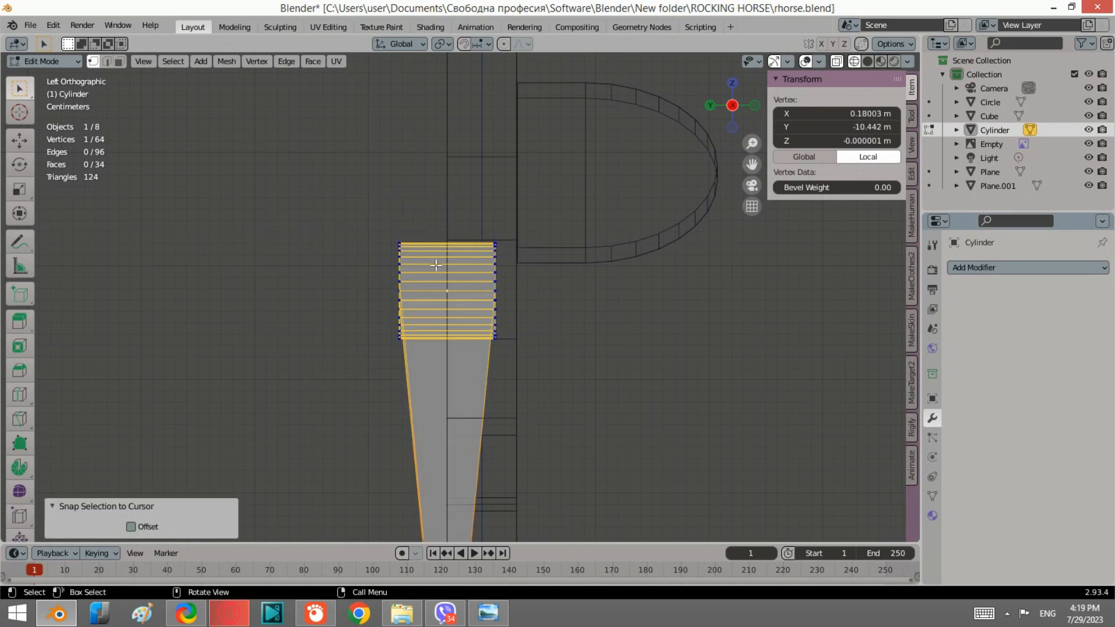
pyautogui.hotkey('ctrl', 'z')
# Snap the 3D cursor to the selected end vertex and set the cylinder's origin to the 3D cursor.
pyautogui.moveTo(400, 288); pyautogui.dragTo(403, 295, button='middle')
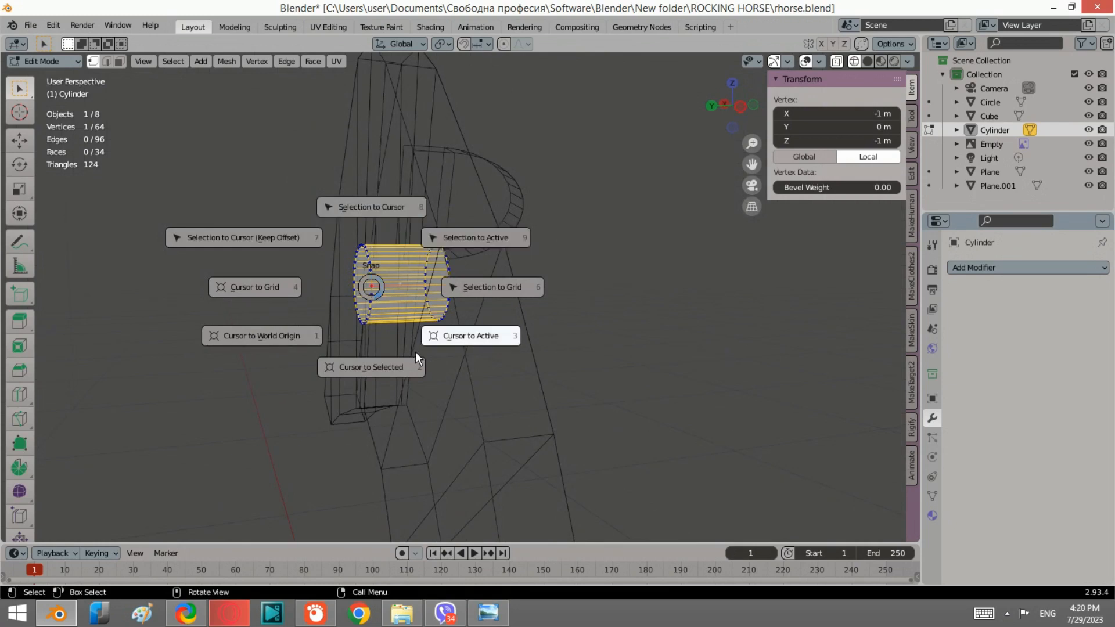
pyautogui.click(384, 369)
pyautogui.press('Tab')
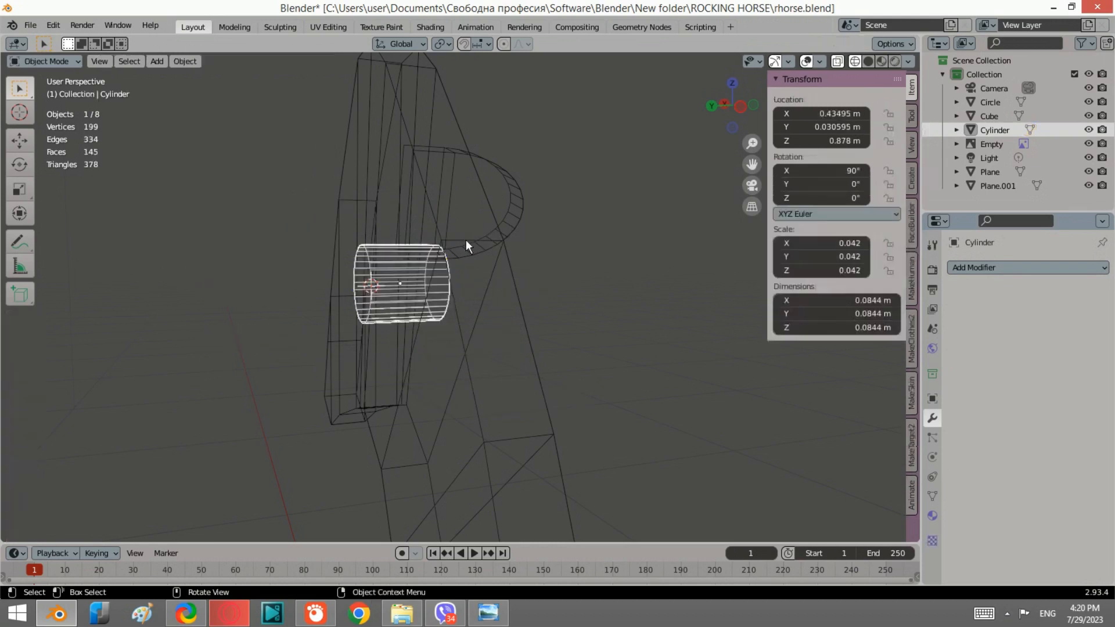
pyautogui.click(738, 105)
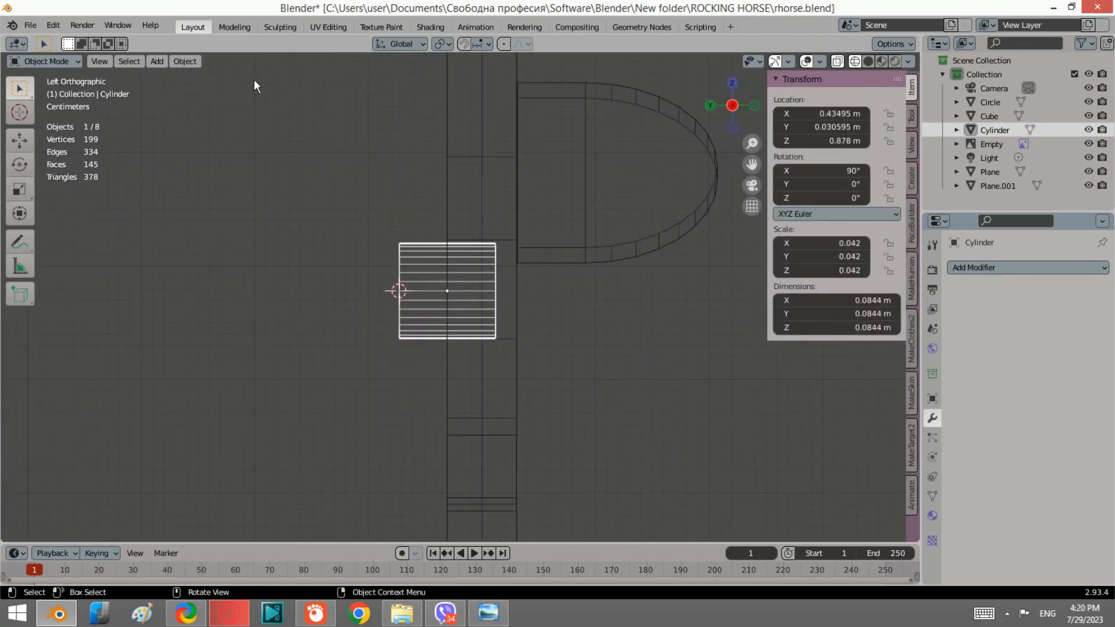
pyautogui.click(192, 61)
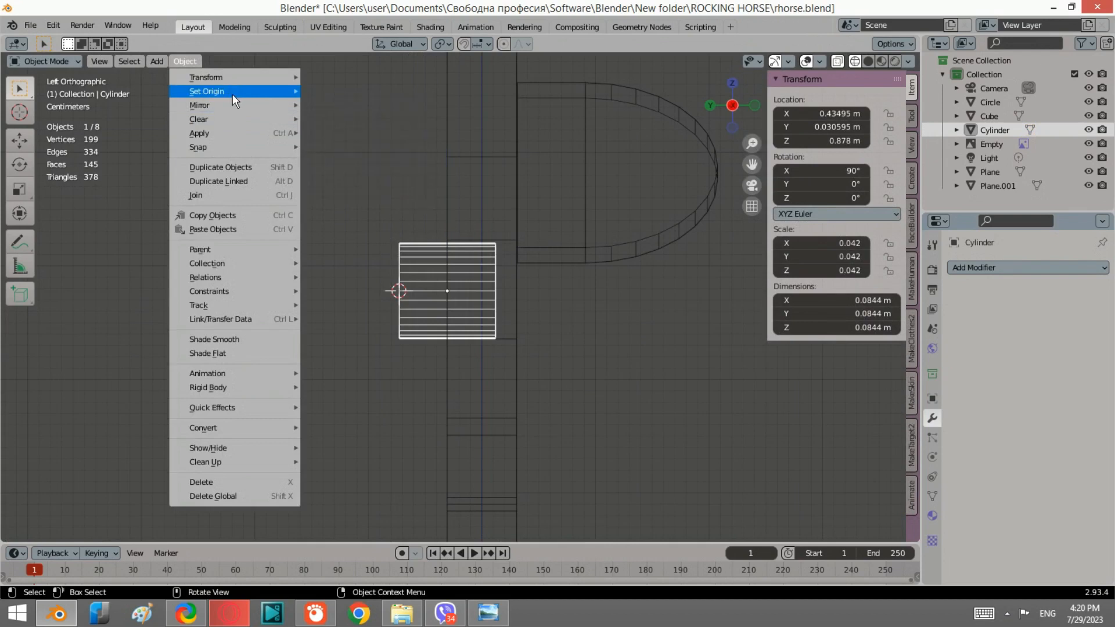
pyautogui.moveTo(233, 100)
pyautogui.click(349, 124)
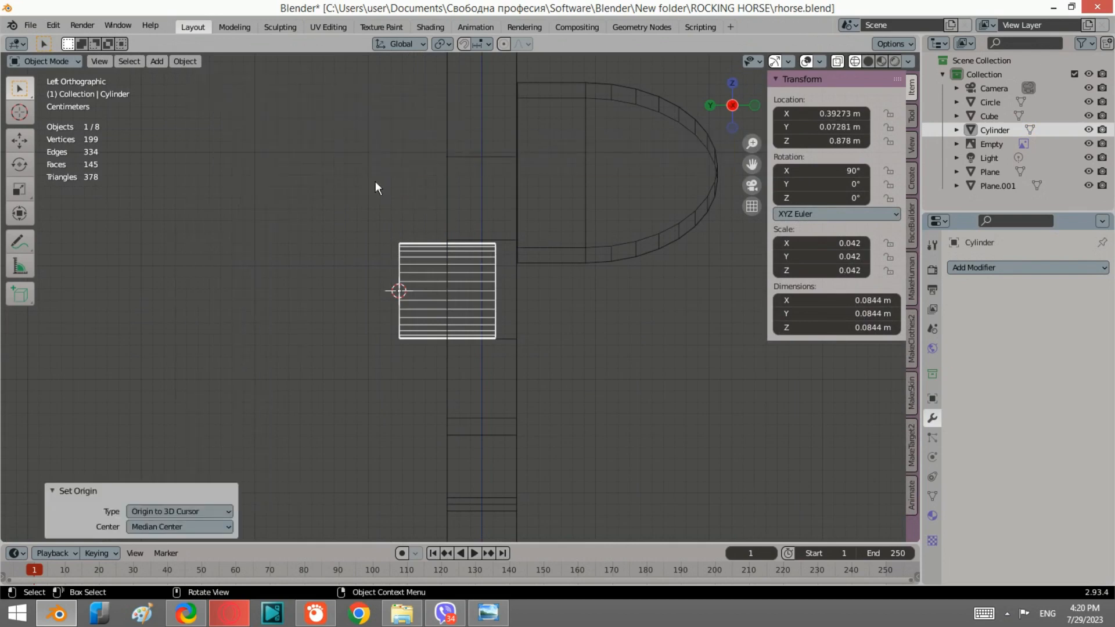
# Set the cylinder's Y location to 0 m.
pyautogui.scroll(-1, 437, 297)
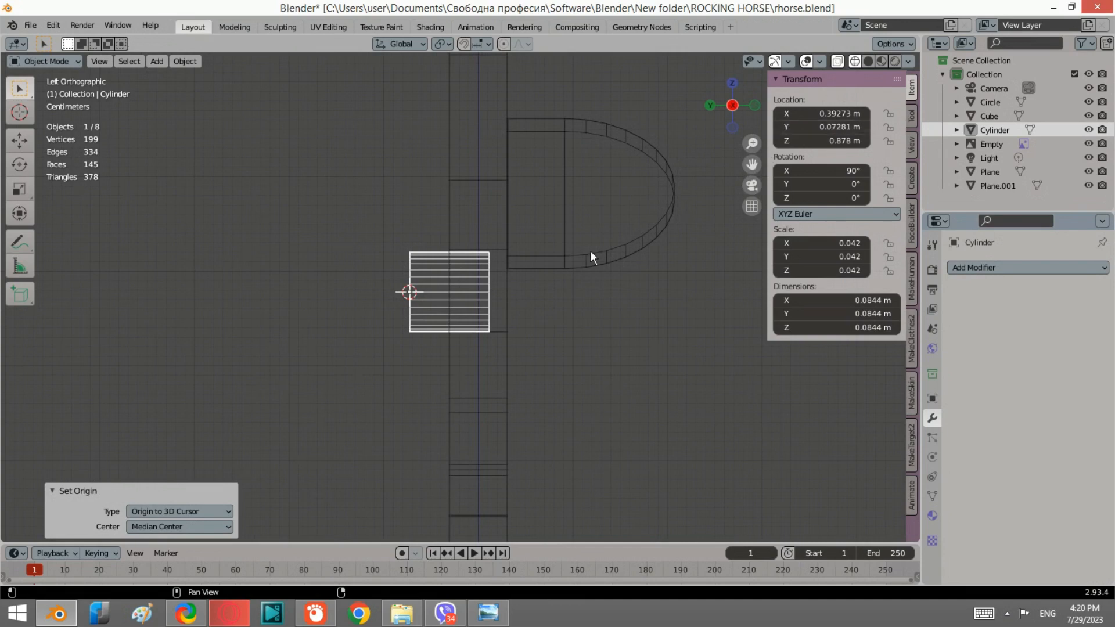
pyautogui.click(838, 128)
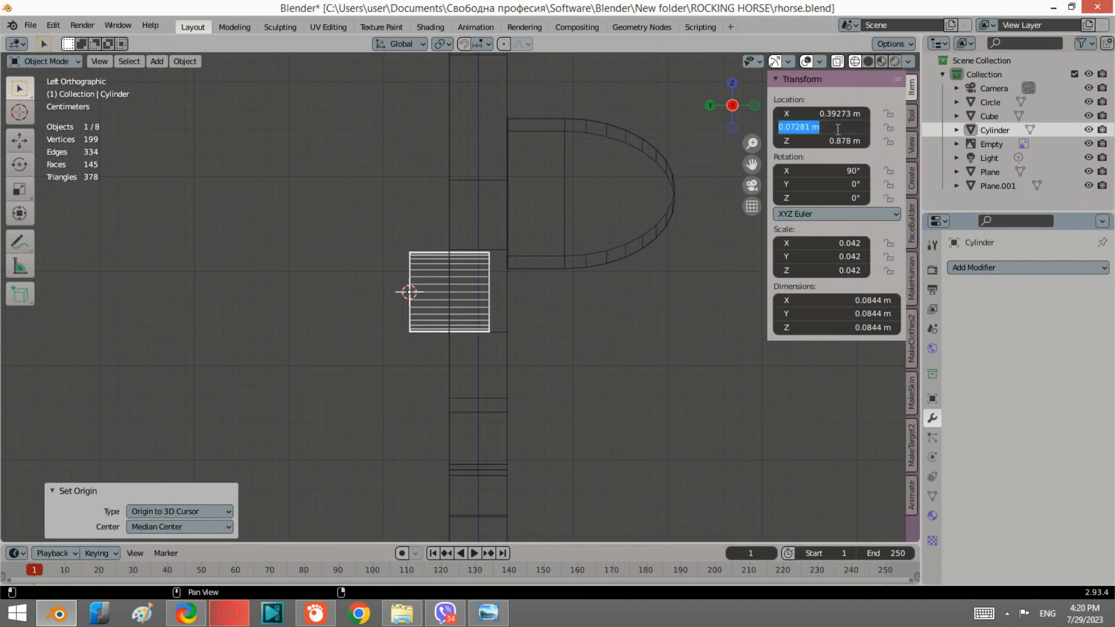
pyautogui.write('0')
pyautogui.press('Return')
pyautogui.scroll(-2, 540, 270)
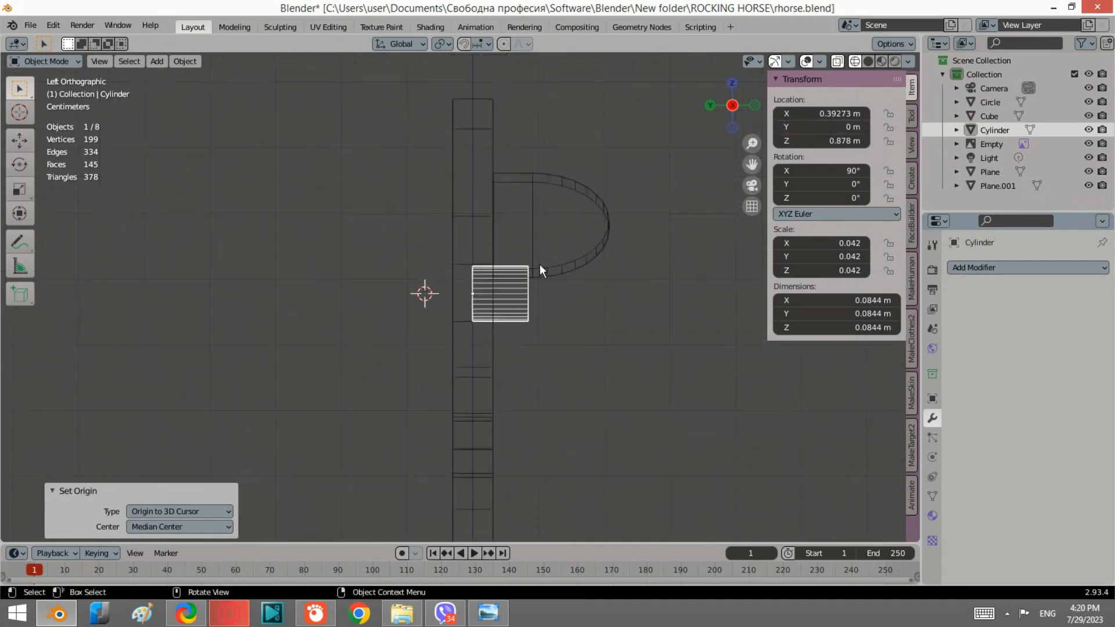
# Lengthen the cylinder by moving its outer end vertices about -0.109 m along Y.
pyautogui.press('Tab')
pyautogui.moveTo(552, 338); pyautogui.dragTo(515, 232)
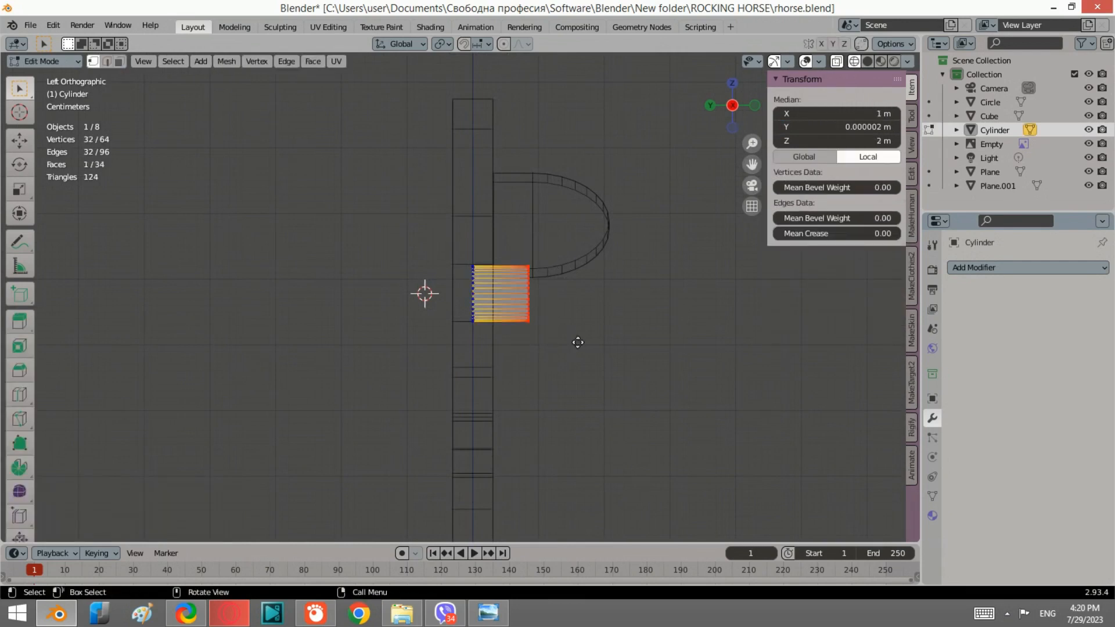
pyautogui.press('g')
pyautogui.press('y')
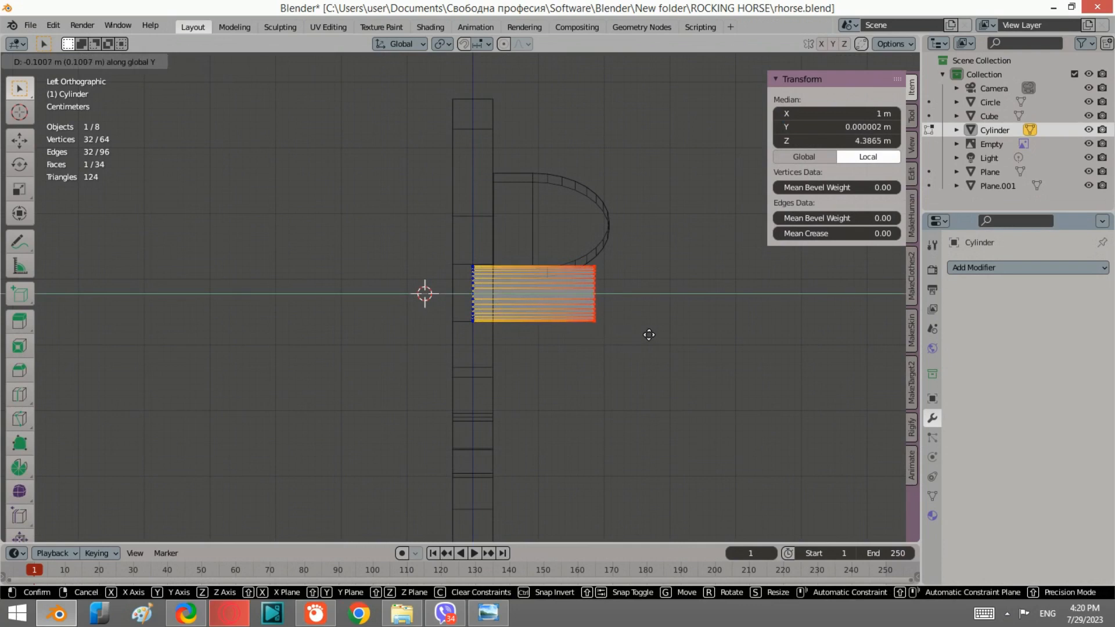
pyautogui.click(649, 334)
# Extrude the cylinder's outer end face about 0.006 m outward and scale it down slightly to chamfer the rim.
pyautogui.moveTo(649, 335); pyautogui.dragTo(546, 336, button='middle')
pyautogui.click(717, 106)
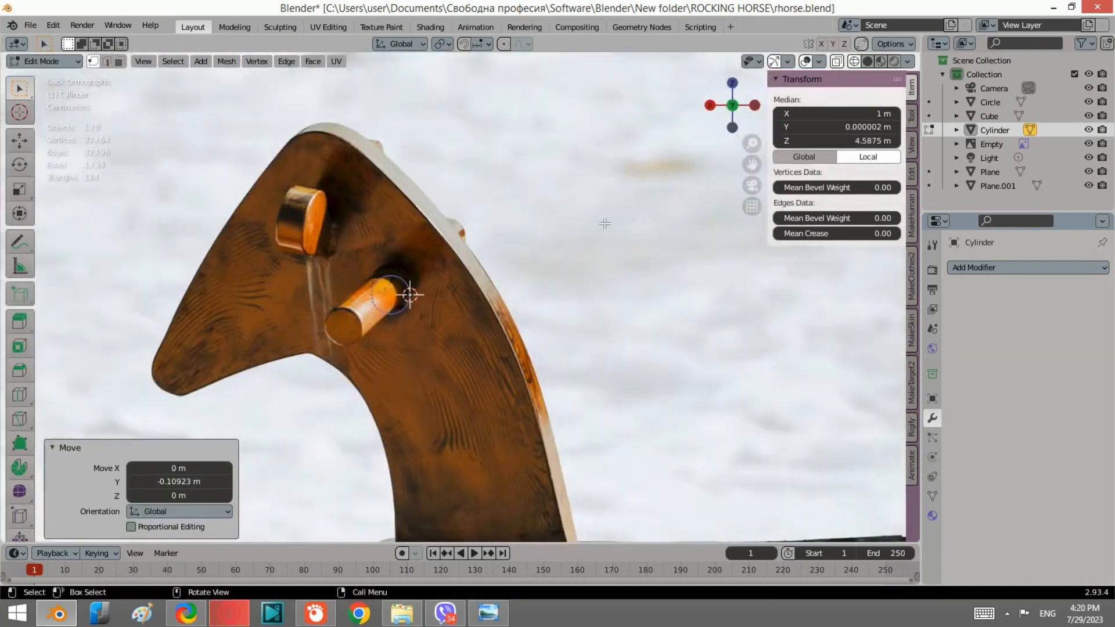
pyautogui.click(711, 105)
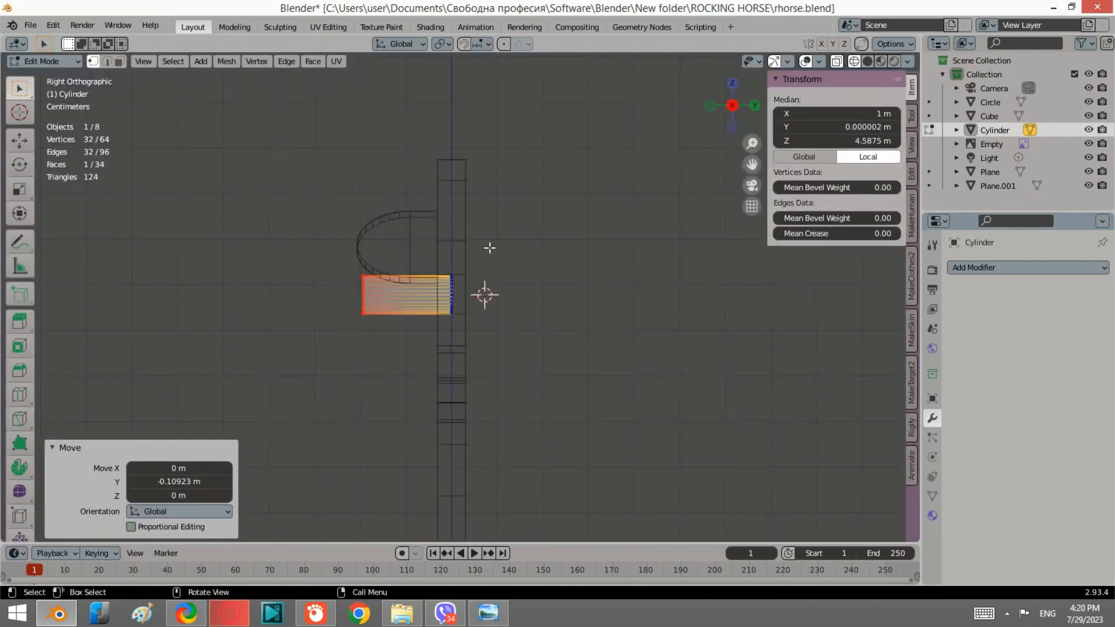
pyautogui.scroll(3, 348, 340)
pyautogui.press('e')
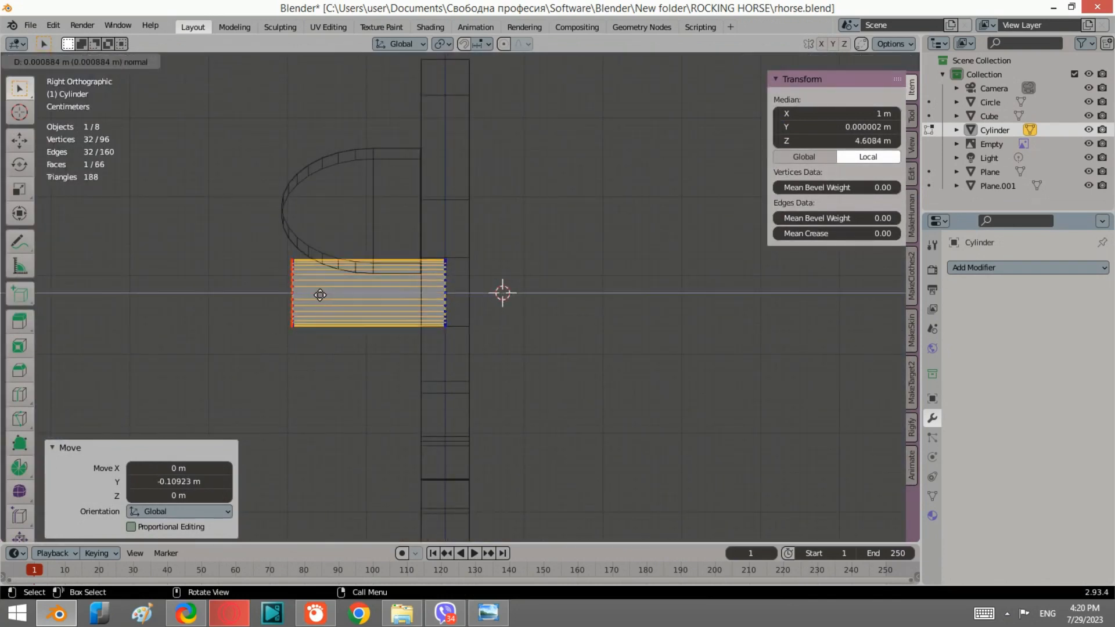
pyautogui.click(323, 295)
pyautogui.press('s')
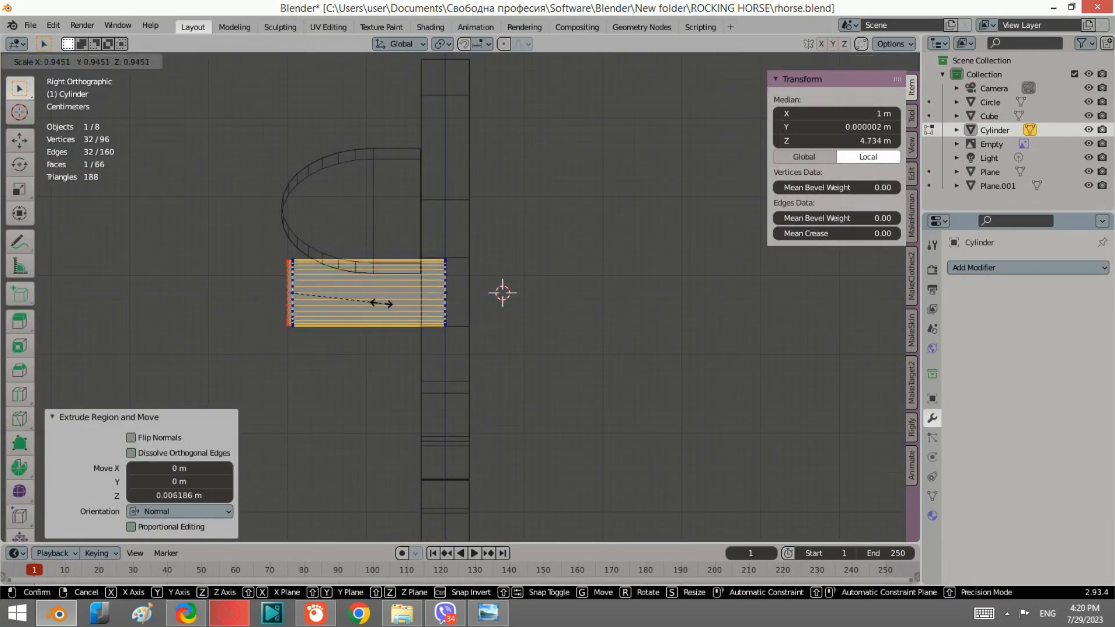
pyautogui.click(370, 303)
# Leave mesh editing, switch the viewport to solid shading and deselect the cylinder.
pyautogui.press('Tab')
pyautogui.moveTo(409, 259)
pyautogui.mouseDown(button='middle')
pyautogui.moveTo(439, 296)
pyautogui.moveTo(488, 284)
pyautogui.moveTo(430, 277)
pyautogui.mouseUp(button='middle')
pyautogui.scroll(-4, 488, 285)
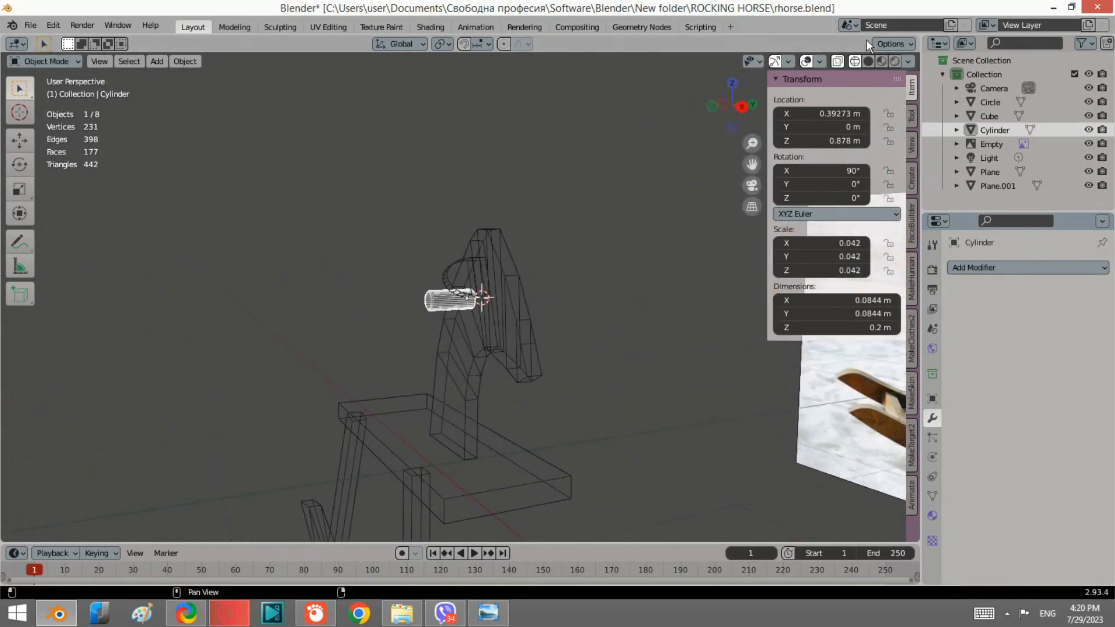
pyautogui.click(869, 61)
pyautogui.moveTo(537, 242); pyautogui.dragTo(599, 263, button='middle')
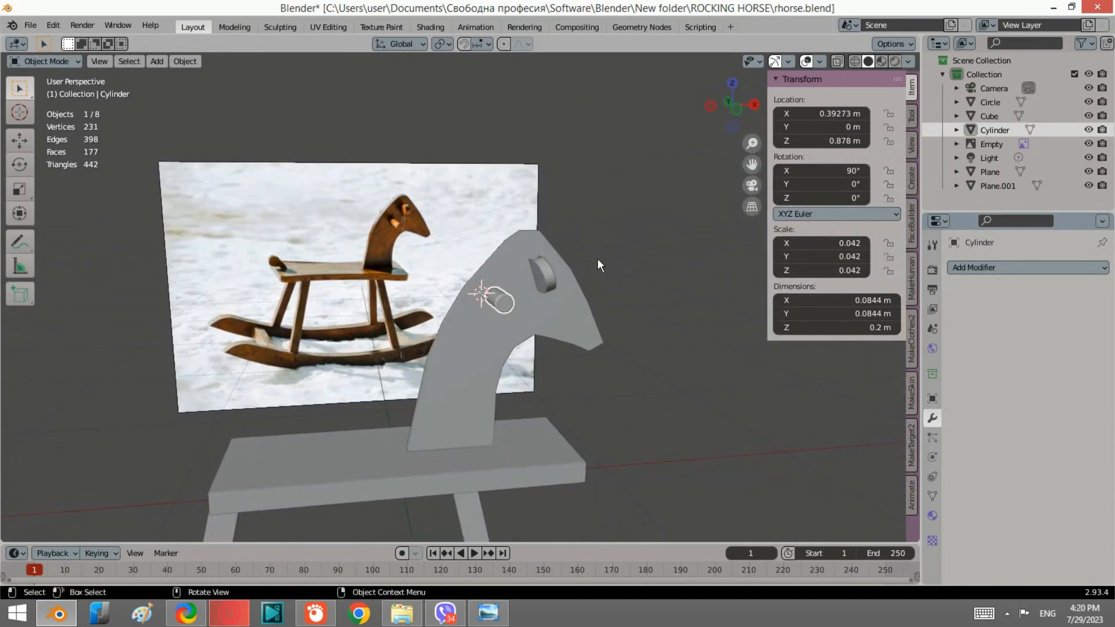
pyautogui.click(609, 204)
pyautogui.scroll(5, 361, 248)
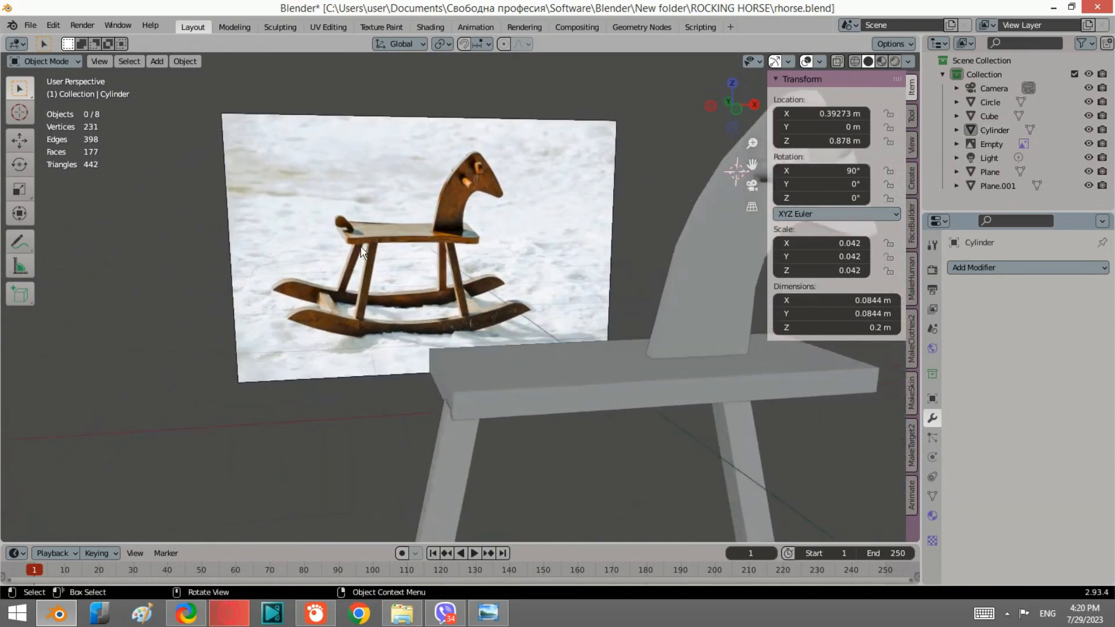
# In the front view, add a mesh plane at the 3D cursor and rotate it 90° about X.
pyautogui.click(727, 107)
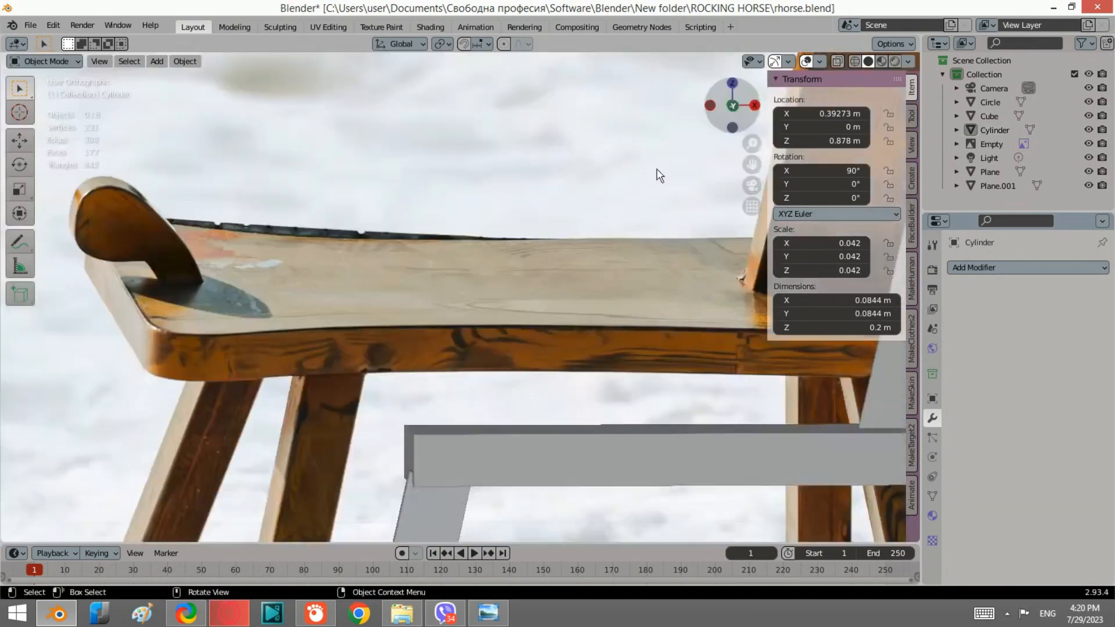
pyautogui.scroll(5, 438, 251)
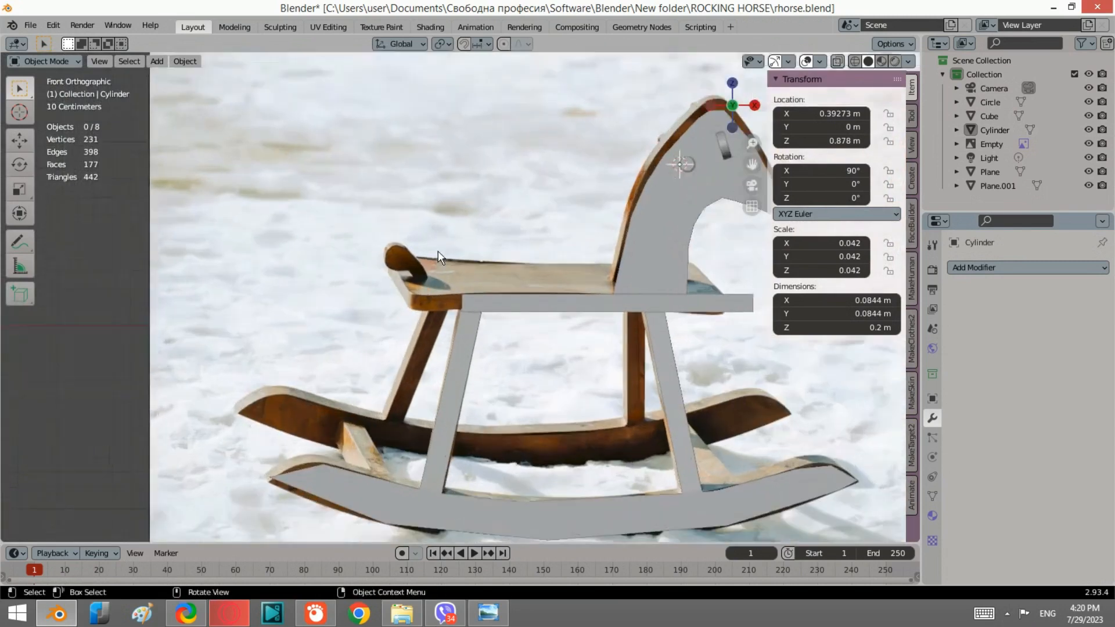
pyautogui.click(443, 202)
pyautogui.hotkey('shift', 'a')
pyautogui.moveTo(440, 201)
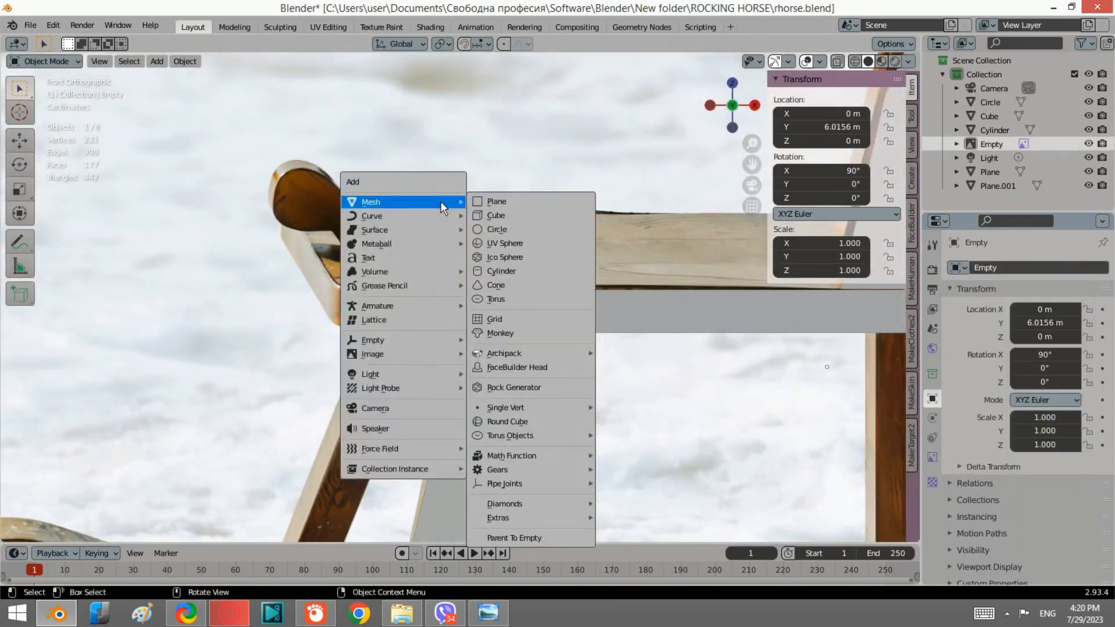
pyautogui.click(516, 201)
pyautogui.scroll(-6, 543, 275)
pyautogui.press('r')
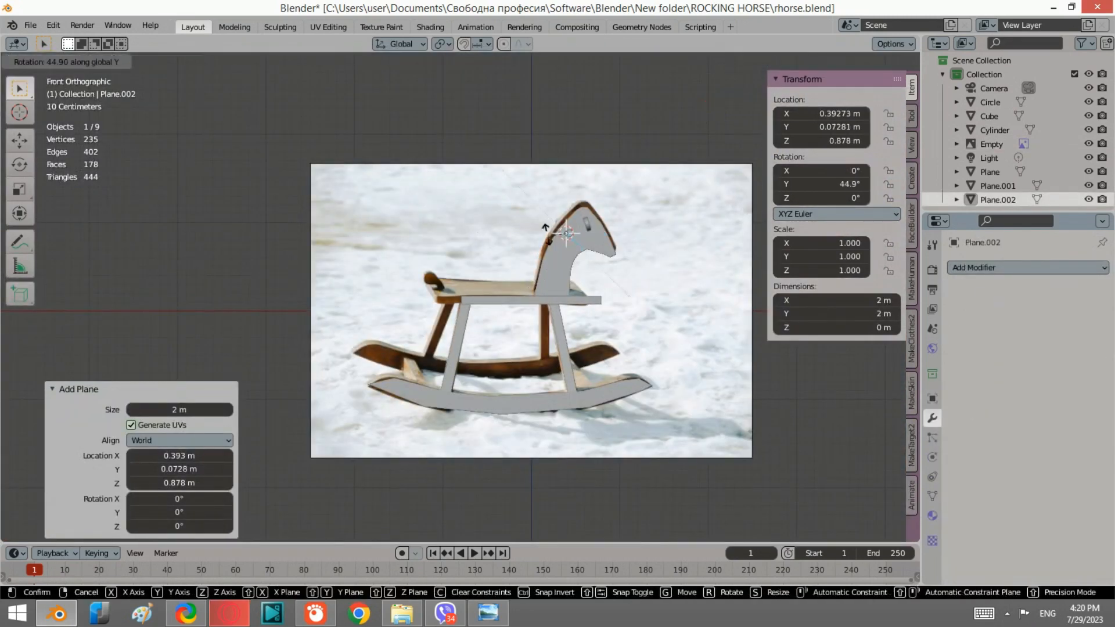
pyautogui.press('x')
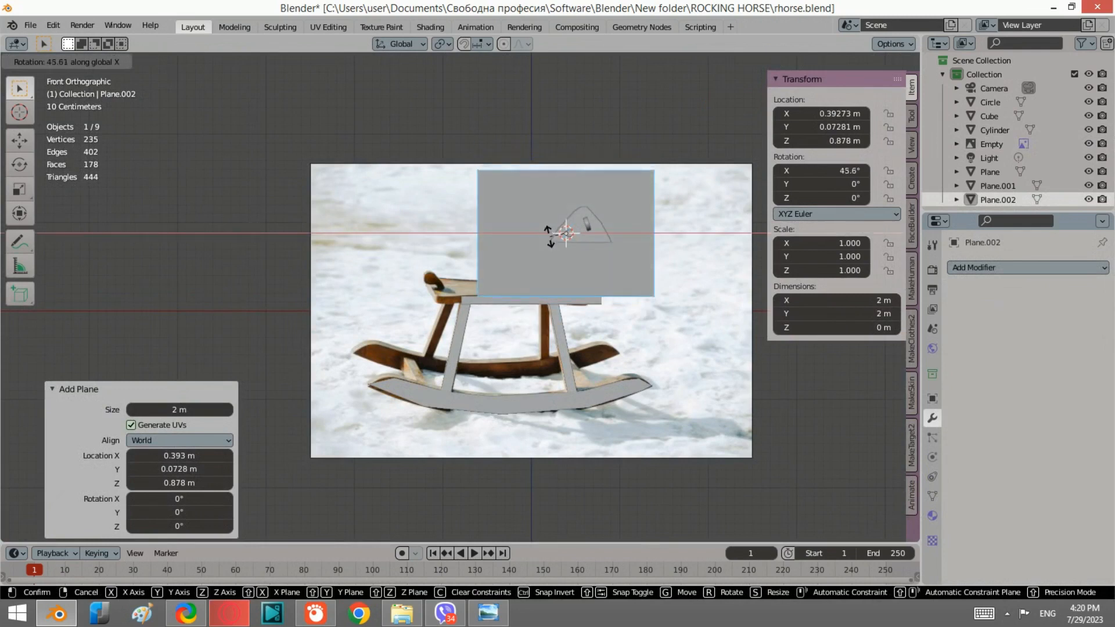
pyautogui.write('90')
pyautogui.press('Return')
# Scale the plane to about 0.418 and move it over the rear end of the seat.
pyautogui.press('s')
pyautogui.click(616, 230)
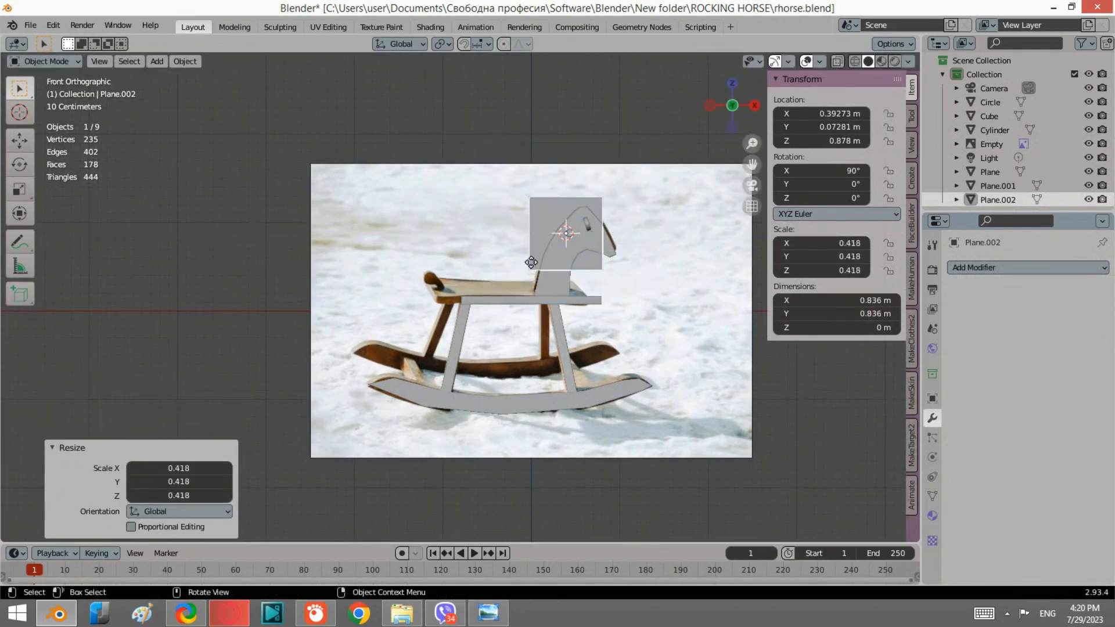
pyautogui.press('g')
pyautogui.click(428, 294)
# Edit the plane's mesh in wireframe shading, scale it to about 0.362 and position it over the tail piece in the photo.
pyautogui.scroll(5, 464, 284)
pyautogui.press('Tab')
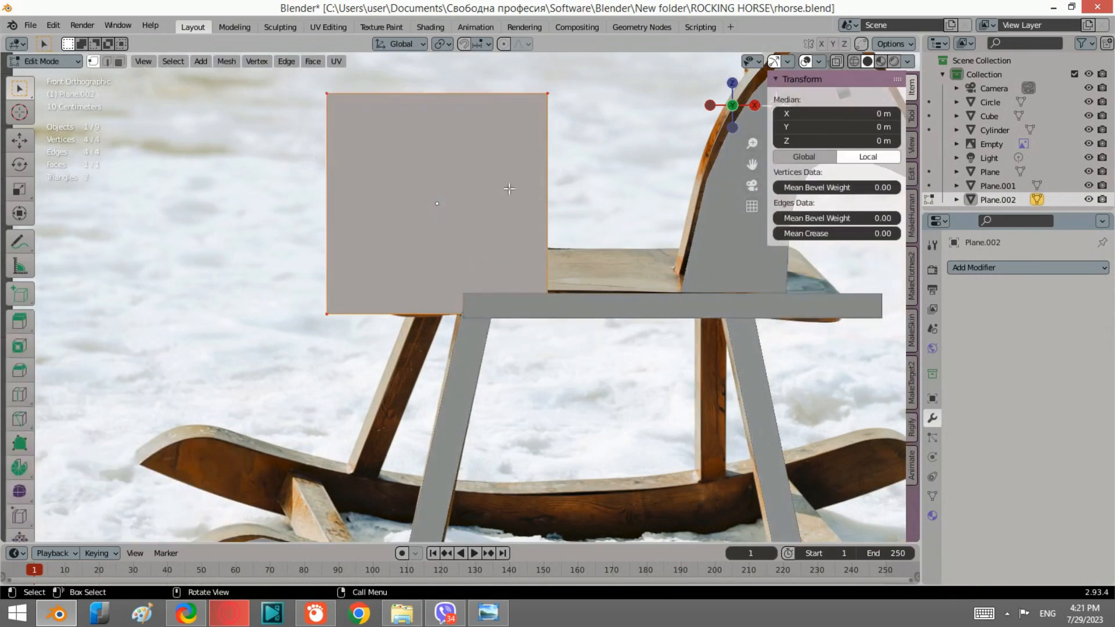
pyautogui.click(854, 62)
pyautogui.press('s')
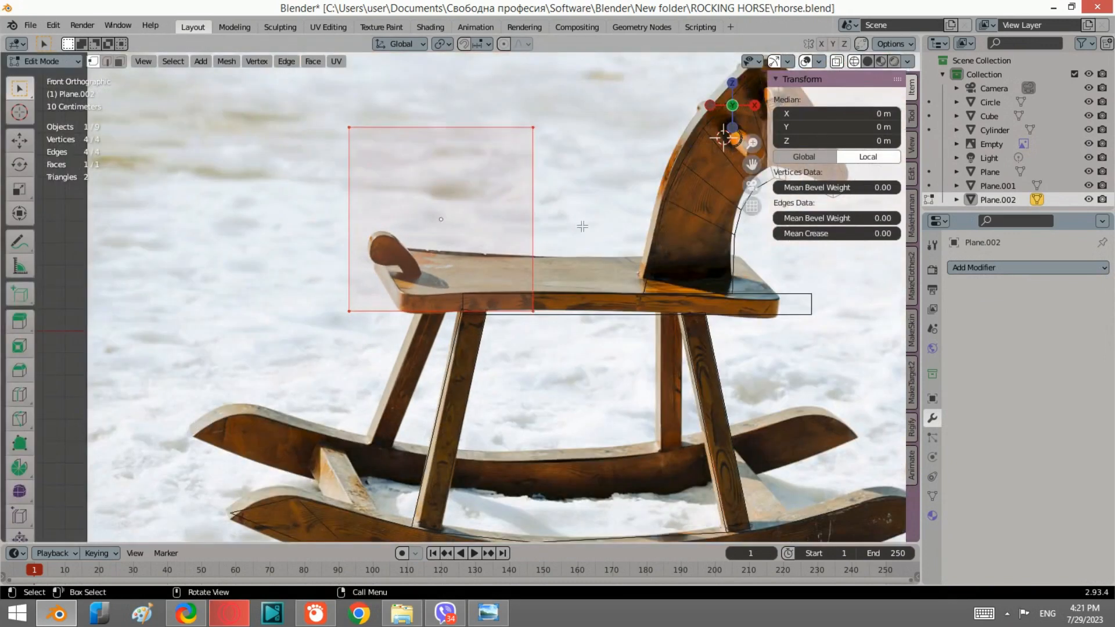
pyautogui.click(456, 235)
pyautogui.press('g')
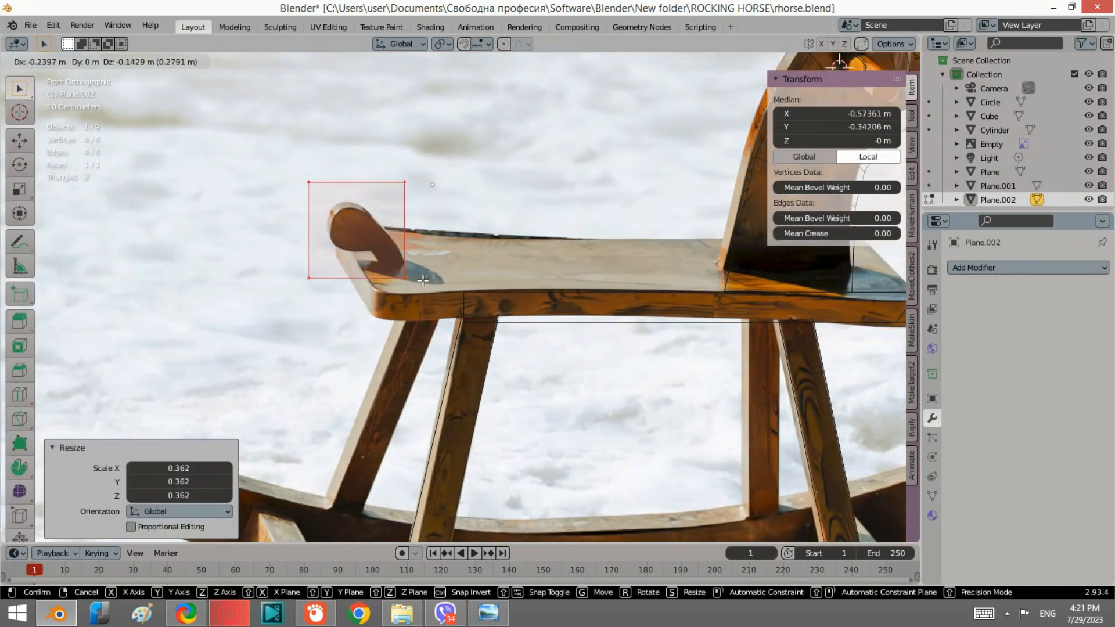
pyautogui.click(398, 271)
# Move the plane's lower rear vertex about 0.194 m along X and 0.085 m along Z to the tail's inner corner.
pyautogui.scroll(4, 396, 250)
pyautogui.scroll(2, 396, 246)
pyautogui.moveTo(309, 358); pyautogui.dragTo(164, 262)
pyautogui.moveTo(219, 385); pyautogui.dragTo(85, 305)
pyautogui.press('g')
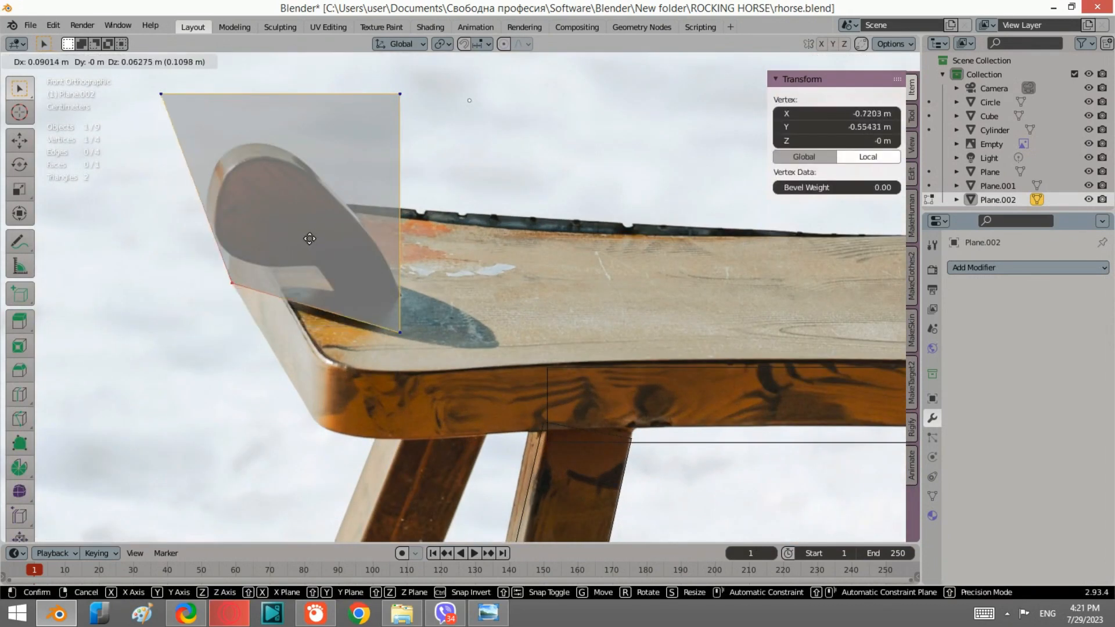
pyautogui.click(384, 227)
# Subdivide the plane's rear edge with one cut and move the new vertex to the lower rear curve of the tail.
pyautogui.moveTo(257, 173); pyautogui.dragTo(192, 125)
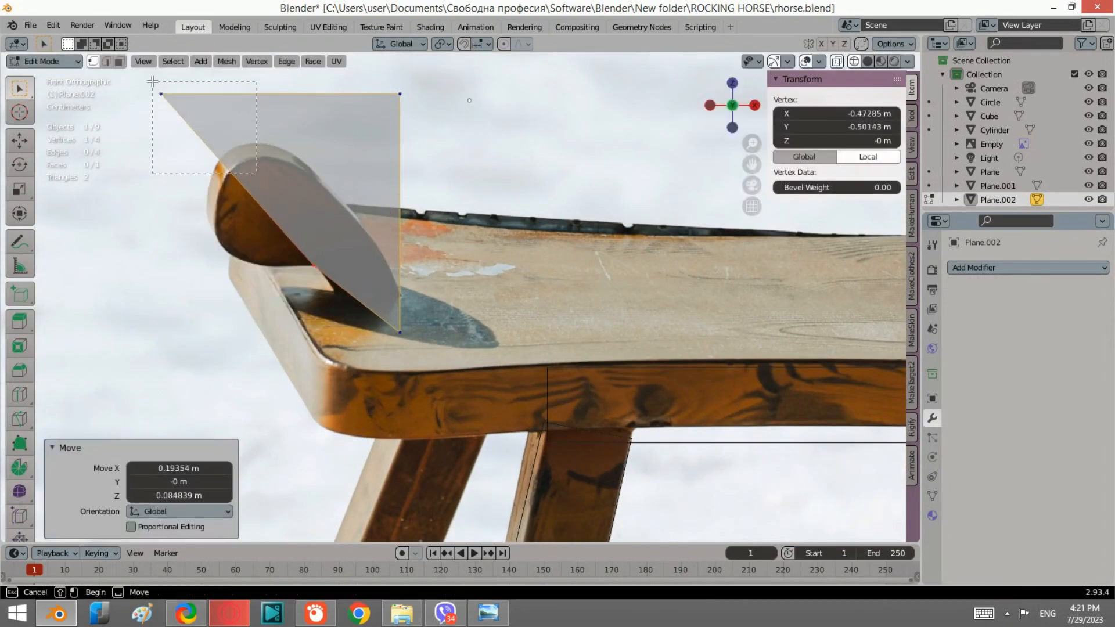
pyautogui.keyDown('shift'); pyautogui.moveTo(152, 81); pyautogui.dragTo(152, 82); pyautogui.keyUp('shift')
pyautogui.rightClick(260, 208)
pyautogui.click(260, 207)
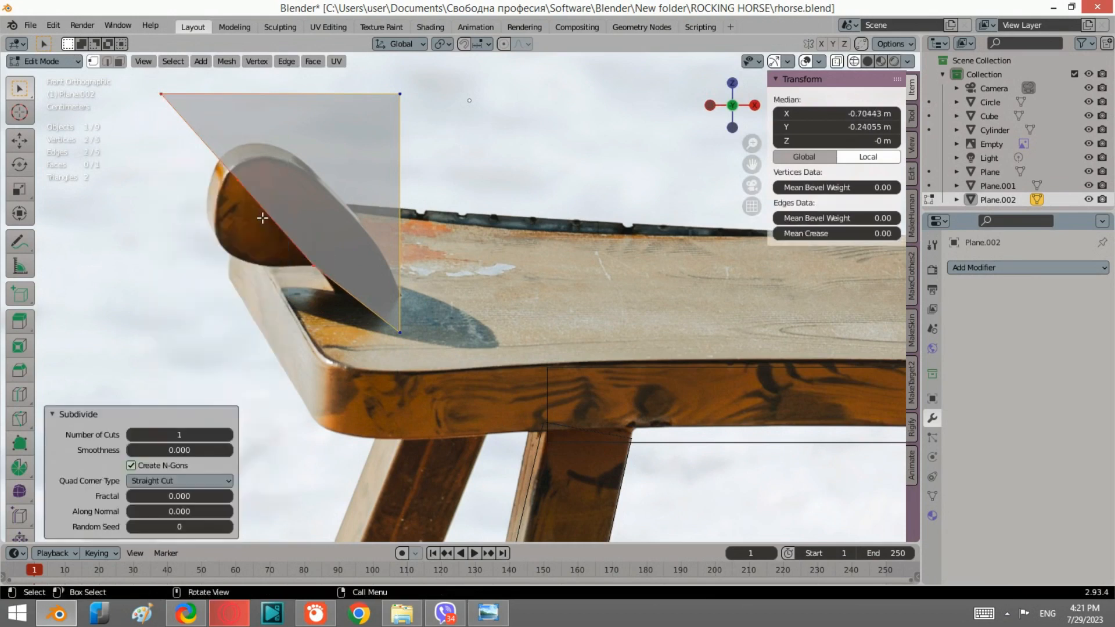
pyautogui.click(239, 181)
pyautogui.press('g')
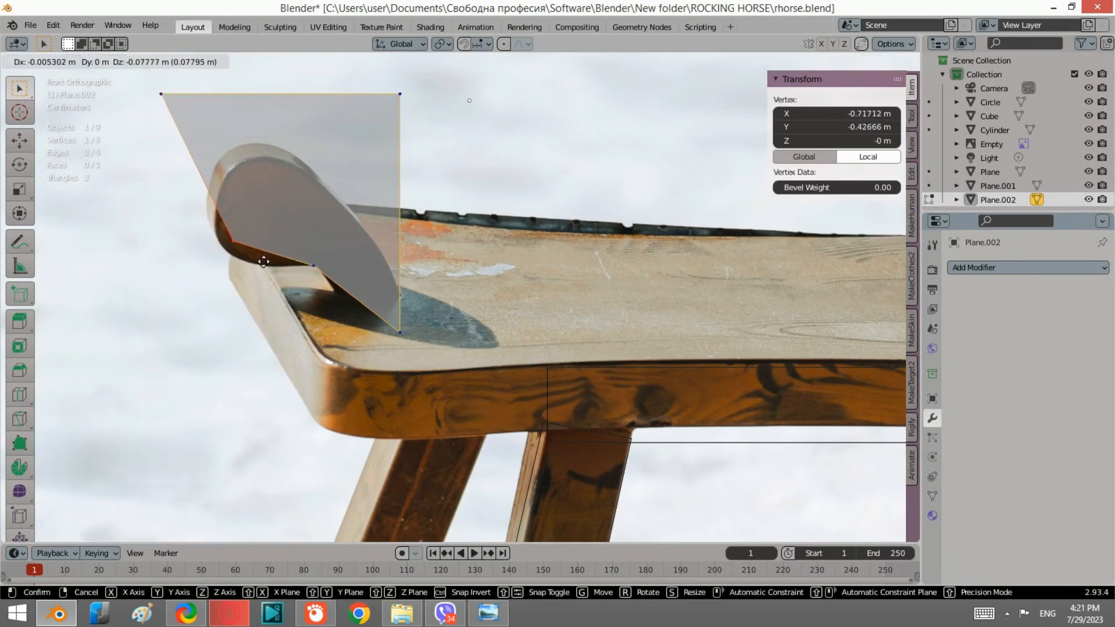
pyautogui.click(264, 268)
# Move the plane's two upper vertices onto the tail's upper outline, one at the rounded end and one at the bend.
pyautogui.click(150, 107)
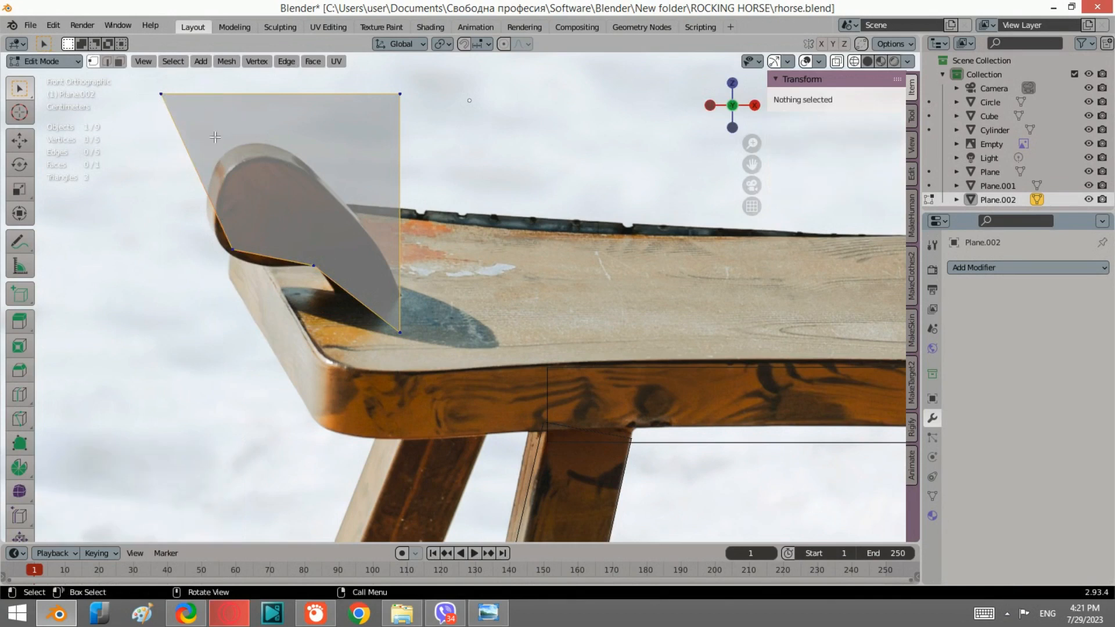
pyautogui.click(161, 93)
pyautogui.press('g')
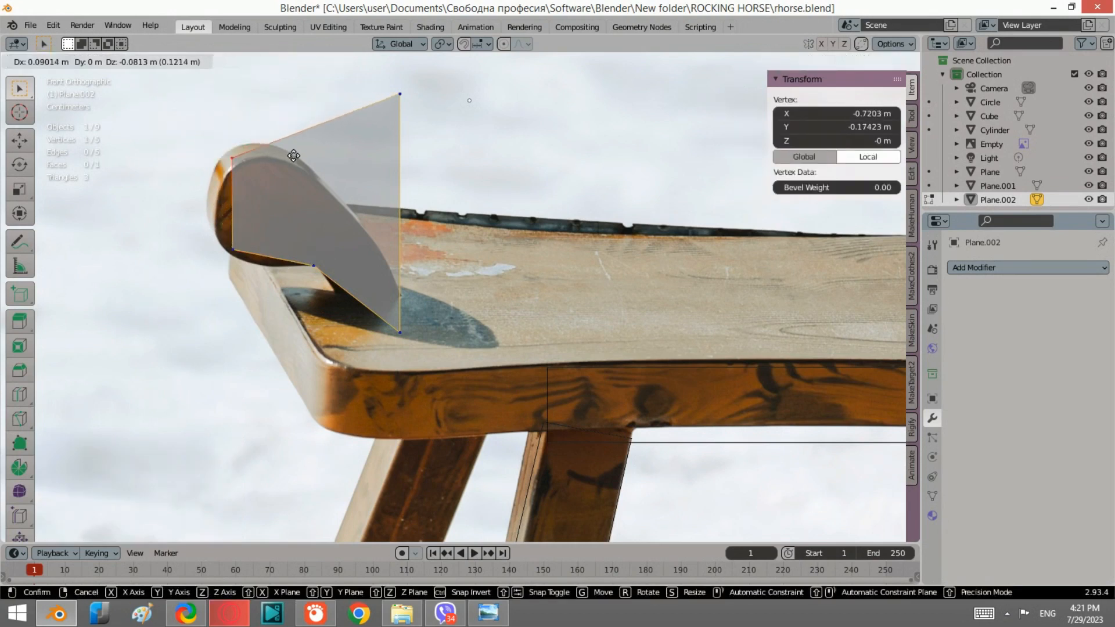
pyautogui.click(303, 158)
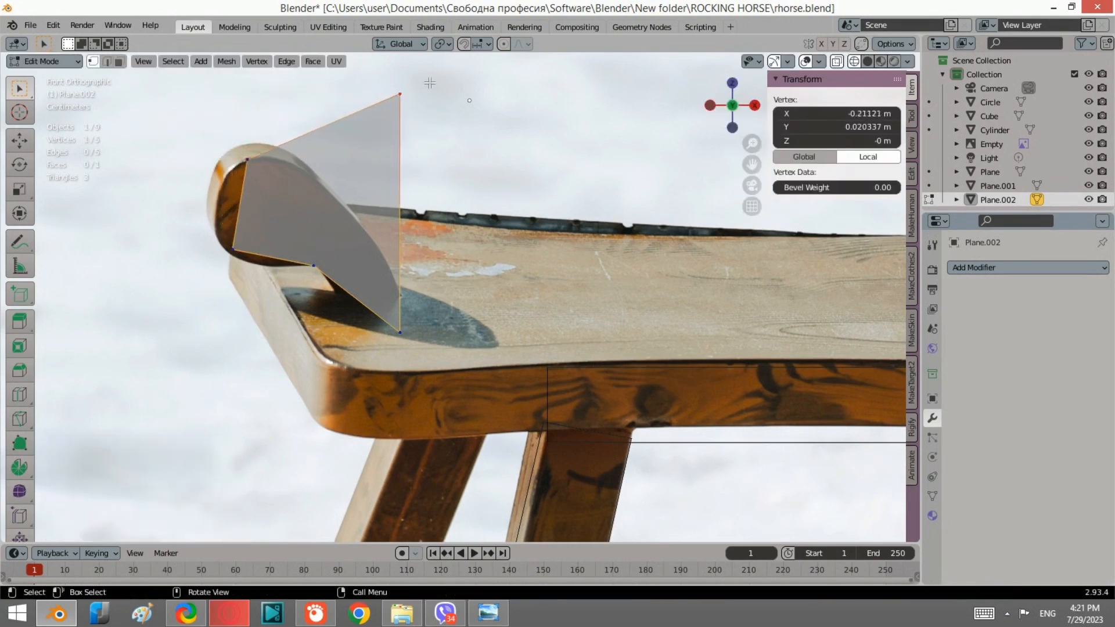
pyautogui.press('g')
pyautogui.click(386, 208)
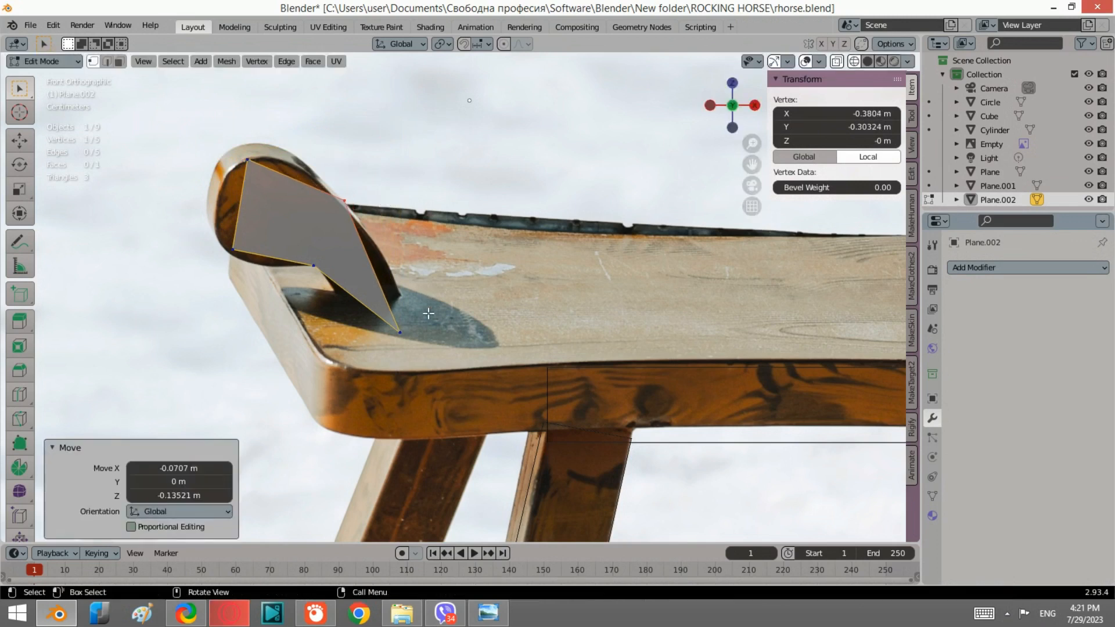
# Subdivide the front edge with one cut and move the new vertex to the front corner of the tail's base.
pyautogui.keyDown('shift'); pyautogui.click(344, 202); pyautogui.keyUp('shift')
pyautogui.rightClick(372, 234)
pyautogui.click(371, 233)
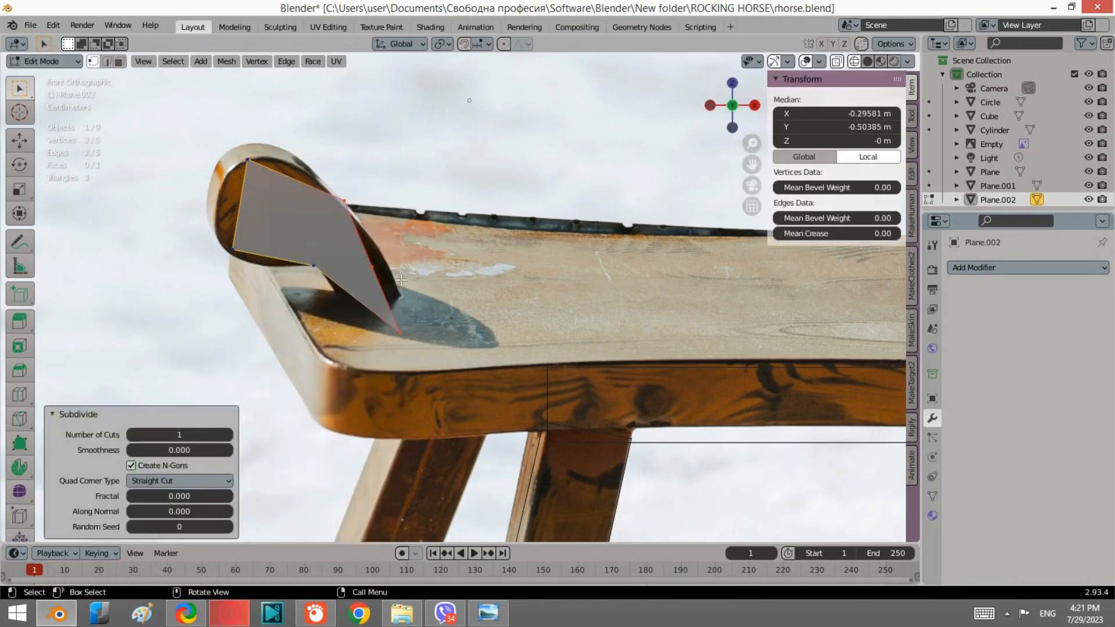
pyautogui.click(376, 262)
pyautogui.press('g')
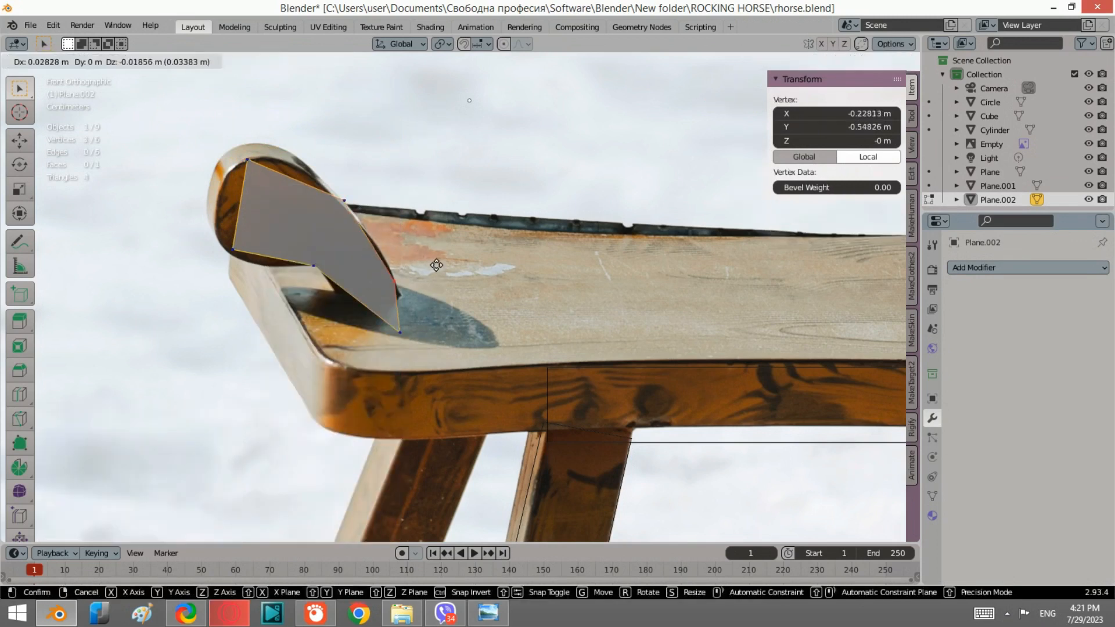
pyautogui.click(443, 274)
# Move the lowest vertex to the rear corner of the tail's base and connect the two bend vertices with an edge.
pyautogui.click(409, 336)
pyautogui.press('g')
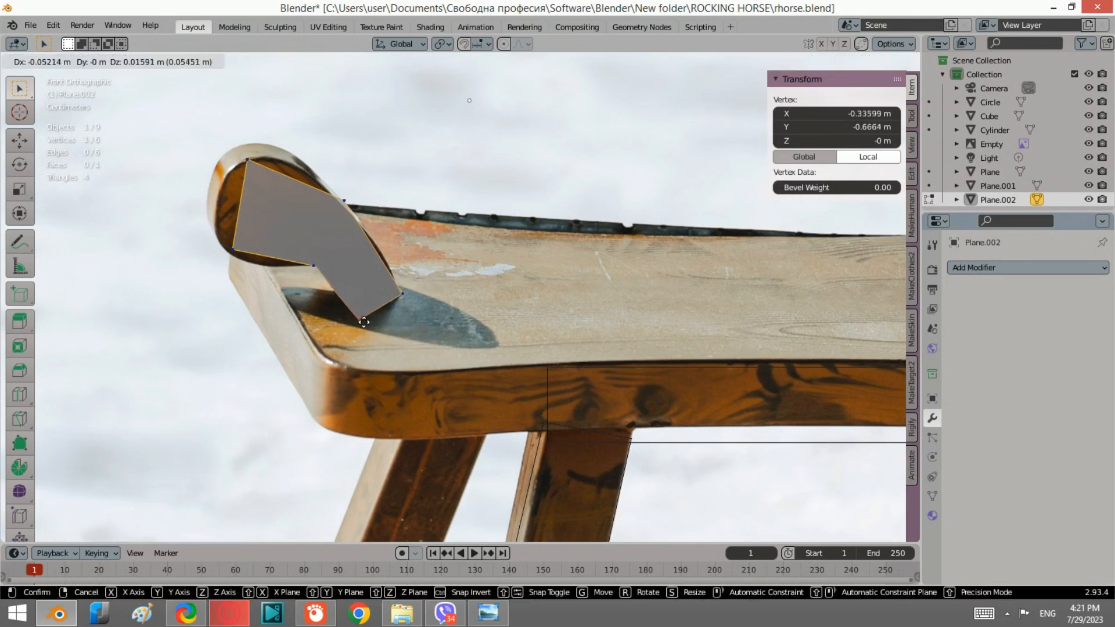
pyautogui.click(347, 300)
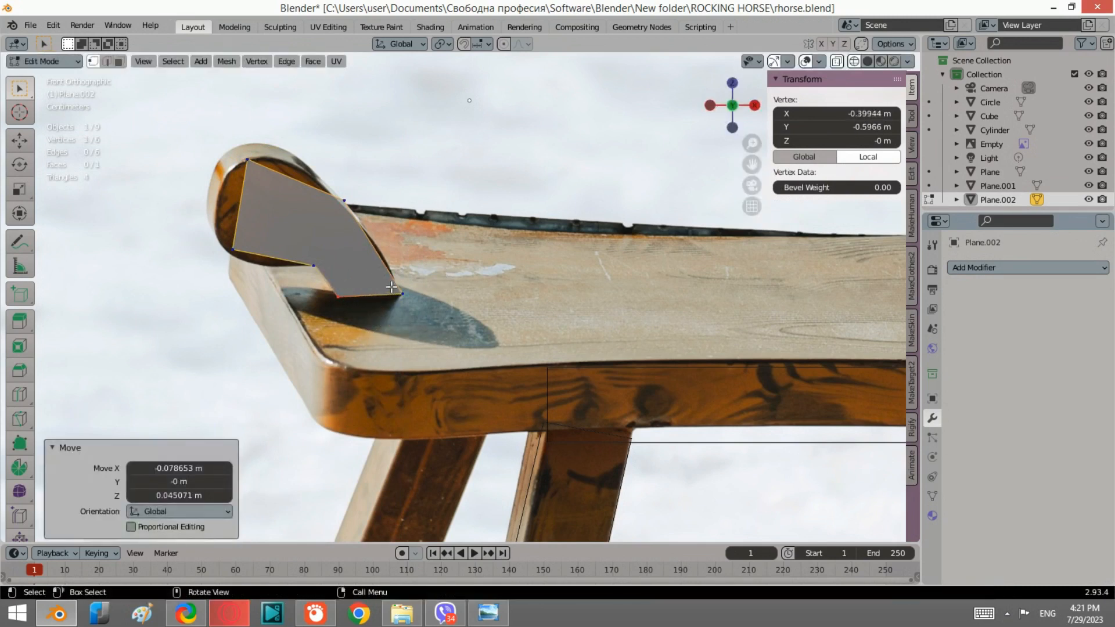
pyautogui.keyDown('shift'); pyautogui.click(277, 182); pyautogui.keyUp('shift')
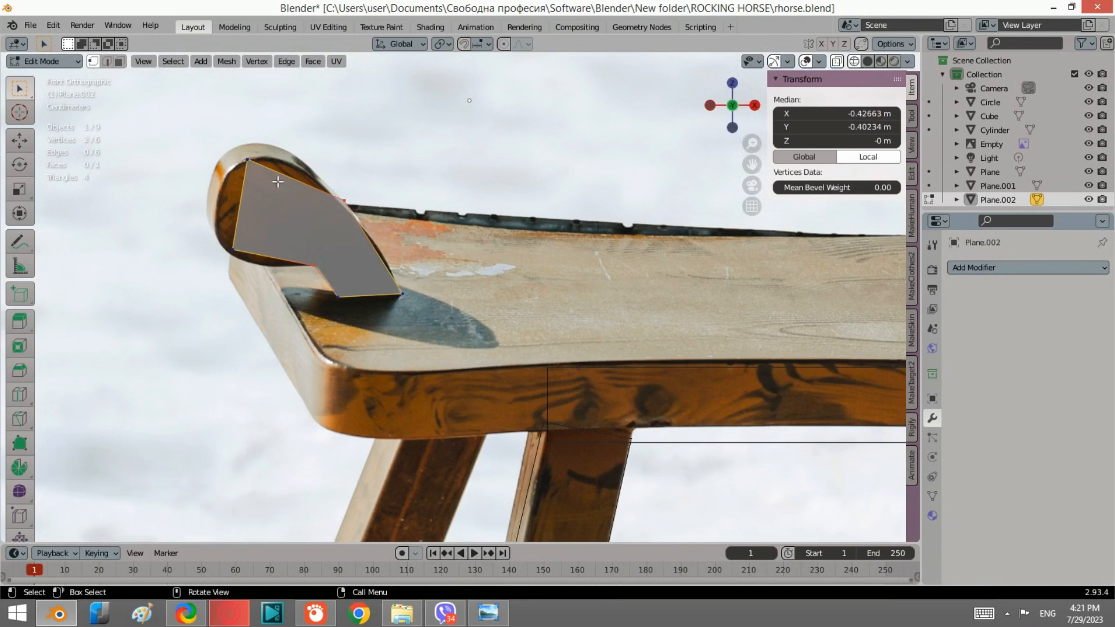
pyautogui.press('j')
# Select the entire tail mesh and subdivide it with 2 cuts.
pyautogui.click(253, 186)
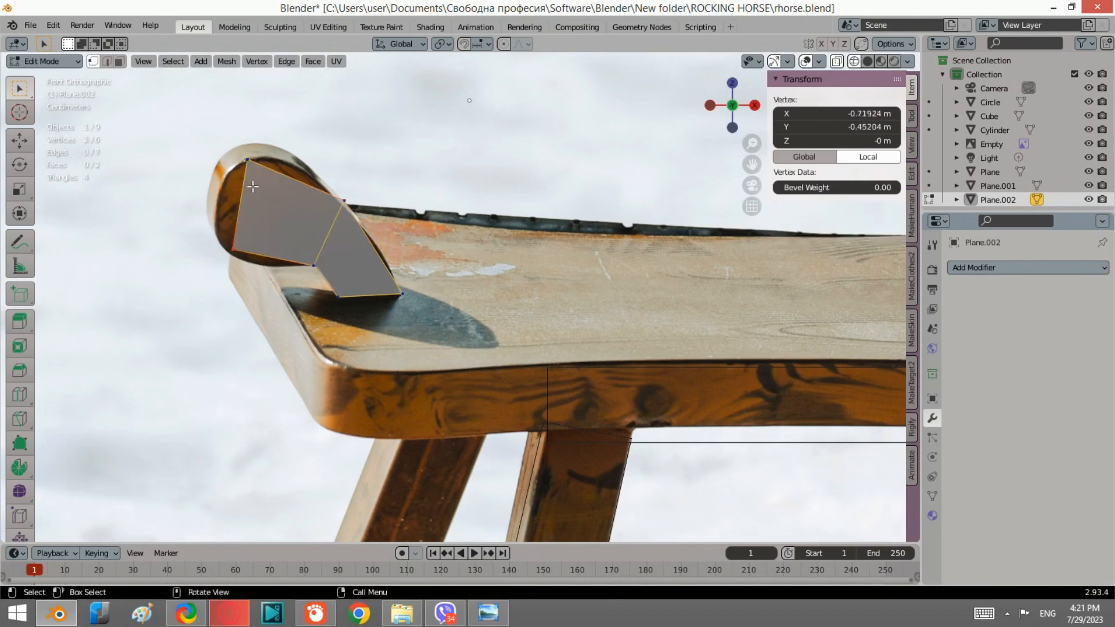
pyautogui.keyDown('shift'); pyautogui.click(266, 194); pyautogui.keyUp('shift')
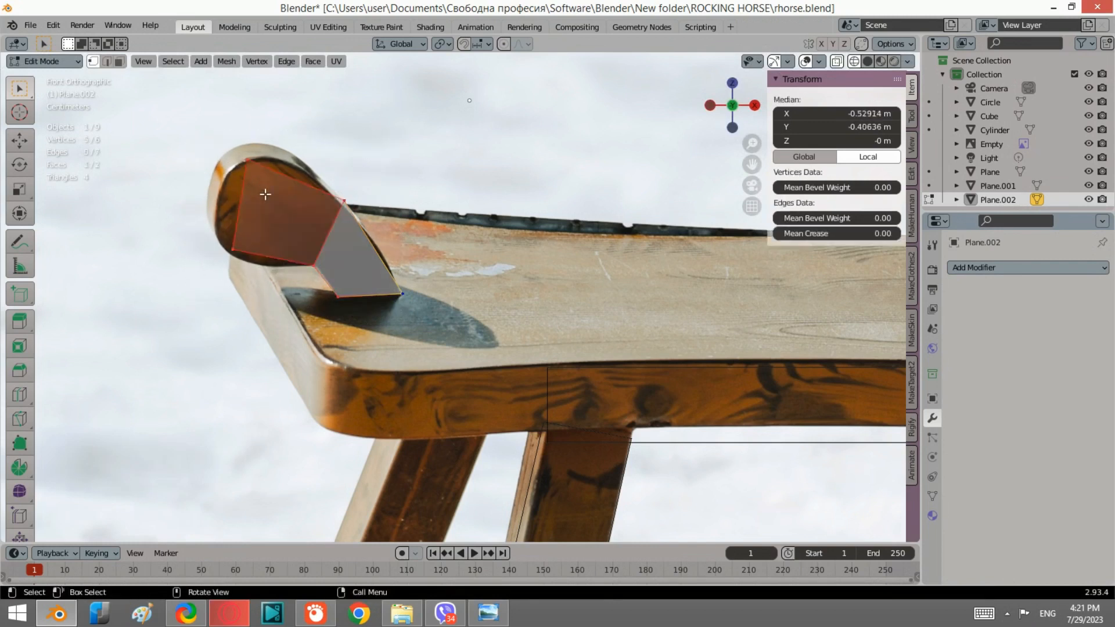
pyautogui.press('a')
pyautogui.rightClick(268, 207)
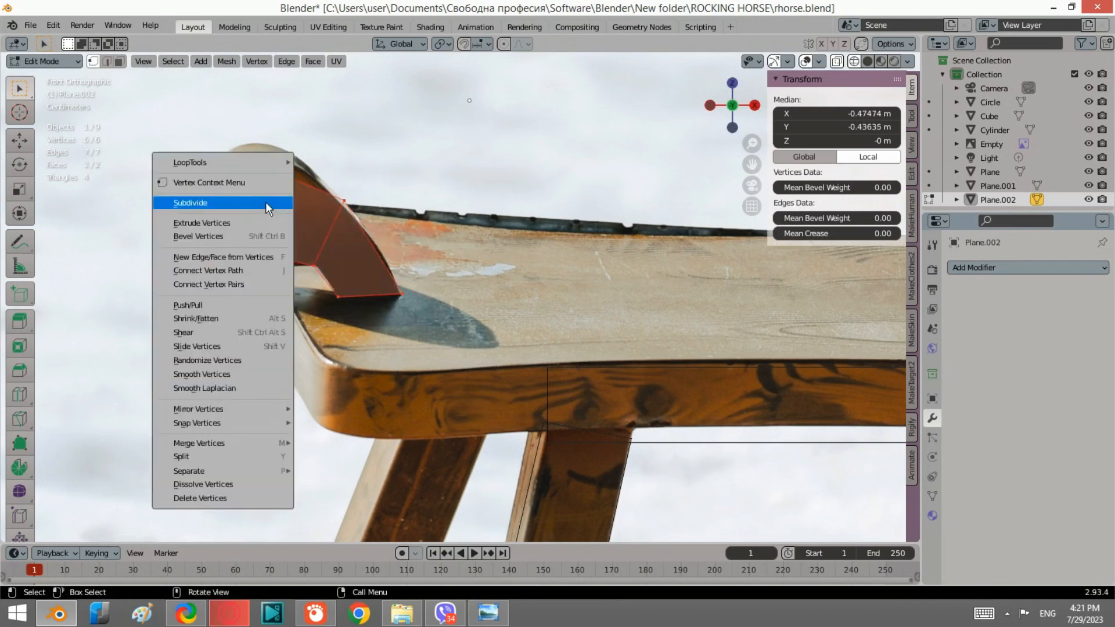
pyautogui.click(266, 203)
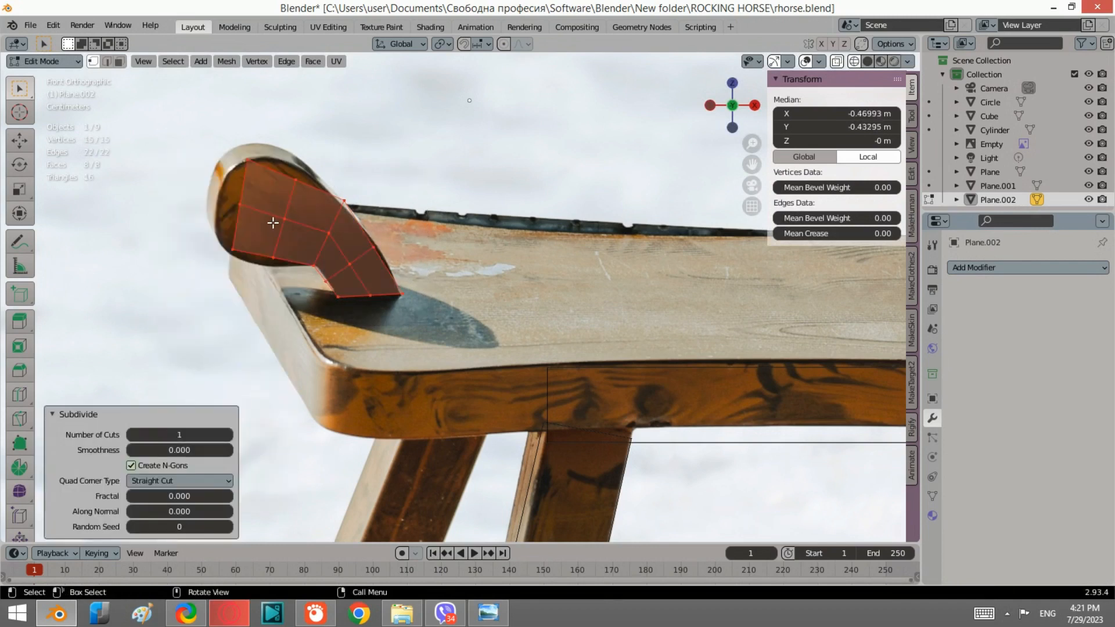
pyautogui.click(227, 434)
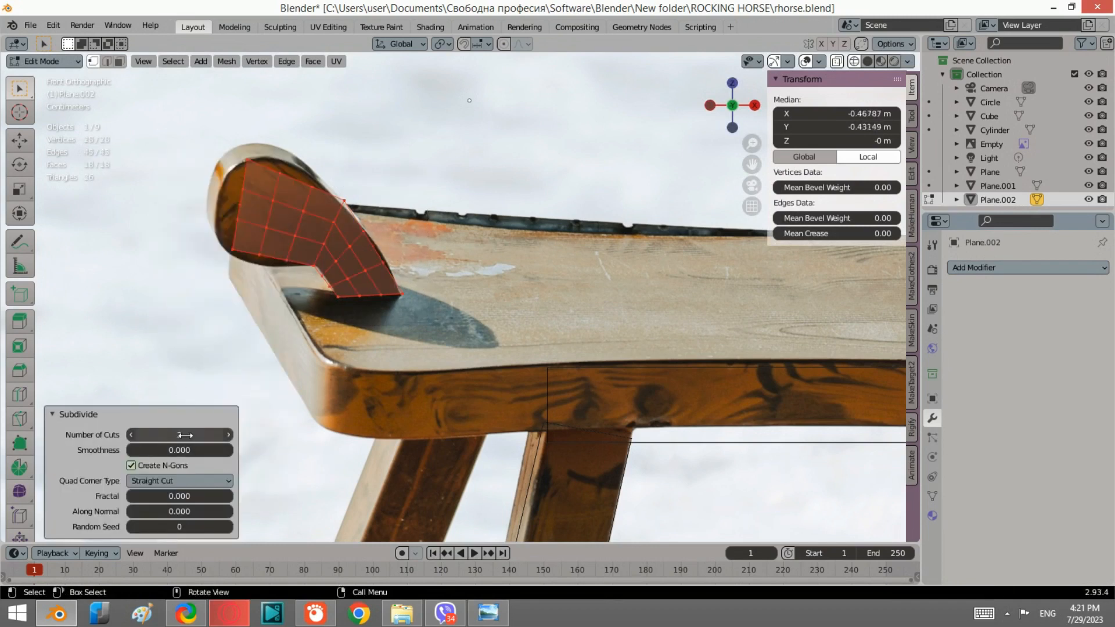
# Move the two middle vertices of the rear edge outward onto the tail's rounded end.
pyautogui.scroll(2, 255, 228)
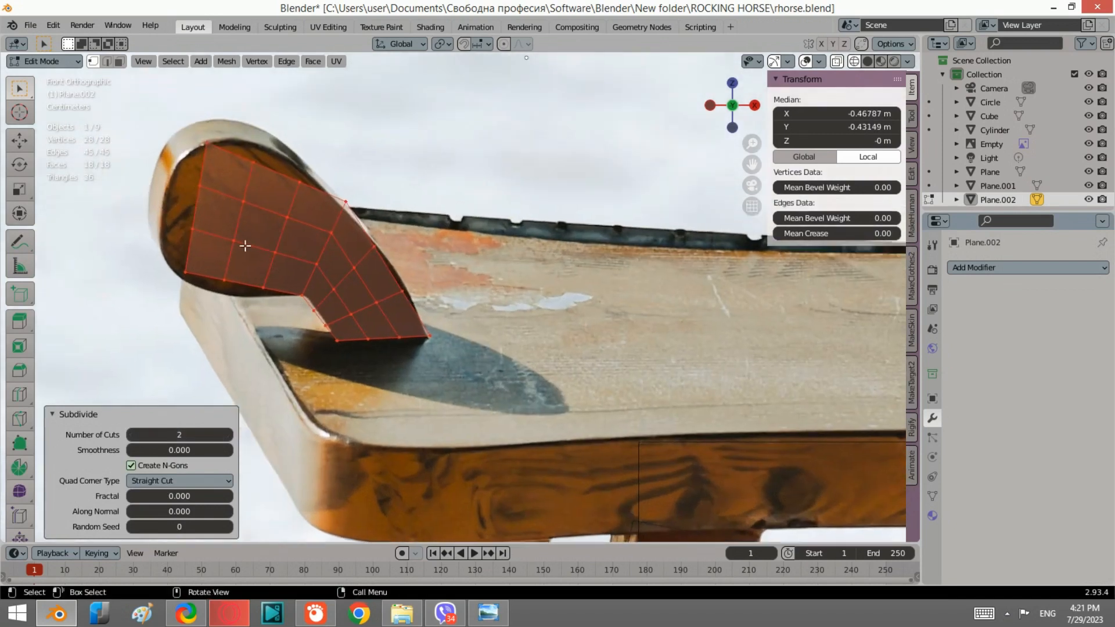
pyautogui.click(218, 255)
pyautogui.press('g')
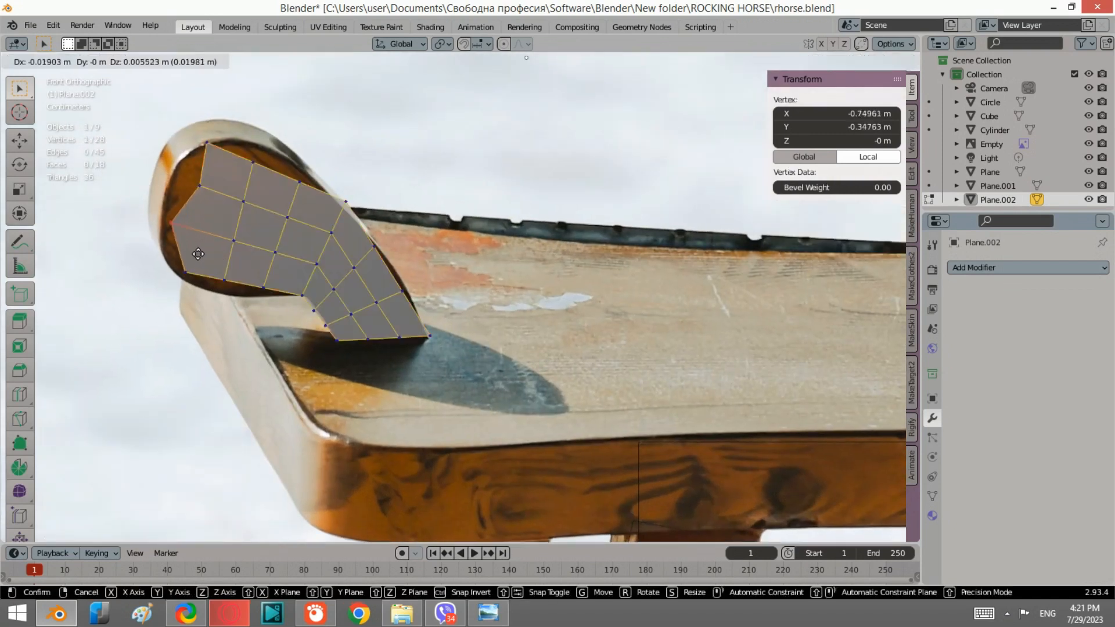
pyautogui.click(196, 254)
pyautogui.moveTo(208, 206); pyautogui.dragTo(196, 174)
pyautogui.press('g')
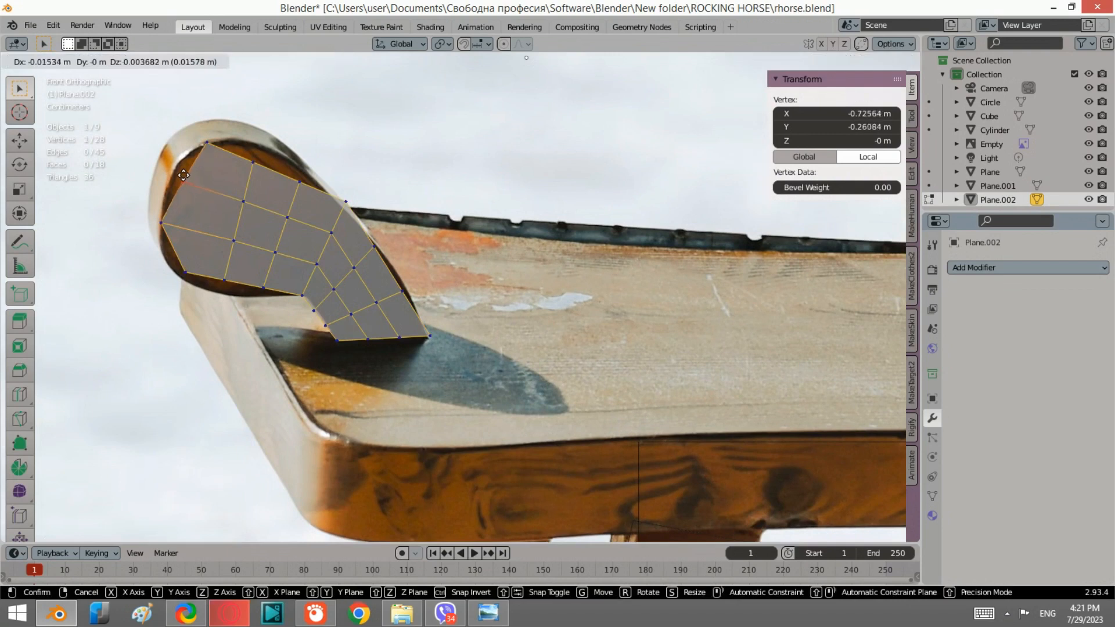
pyautogui.click(189, 158)
# Move the two middle vertices of the upper edge outward onto the tail's curved upper outline.
pyautogui.moveTo(280, 179); pyautogui.dragTo(248, 152)
pyautogui.press('g')
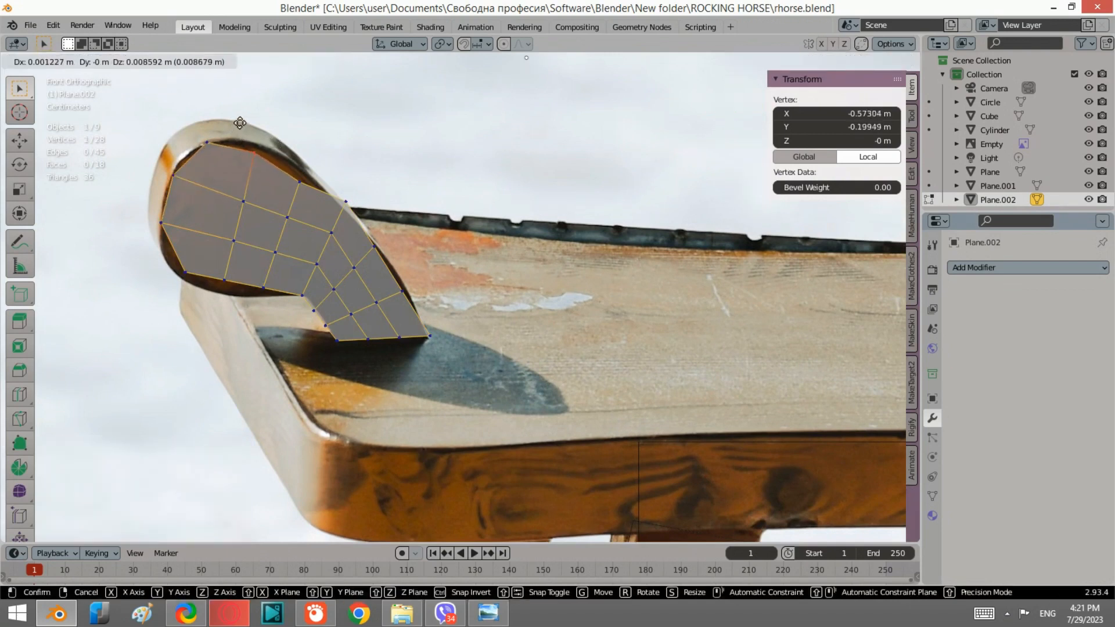
pyautogui.click(240, 118)
pyautogui.moveTo(317, 189); pyautogui.dragTo(282, 154)
pyautogui.press('g')
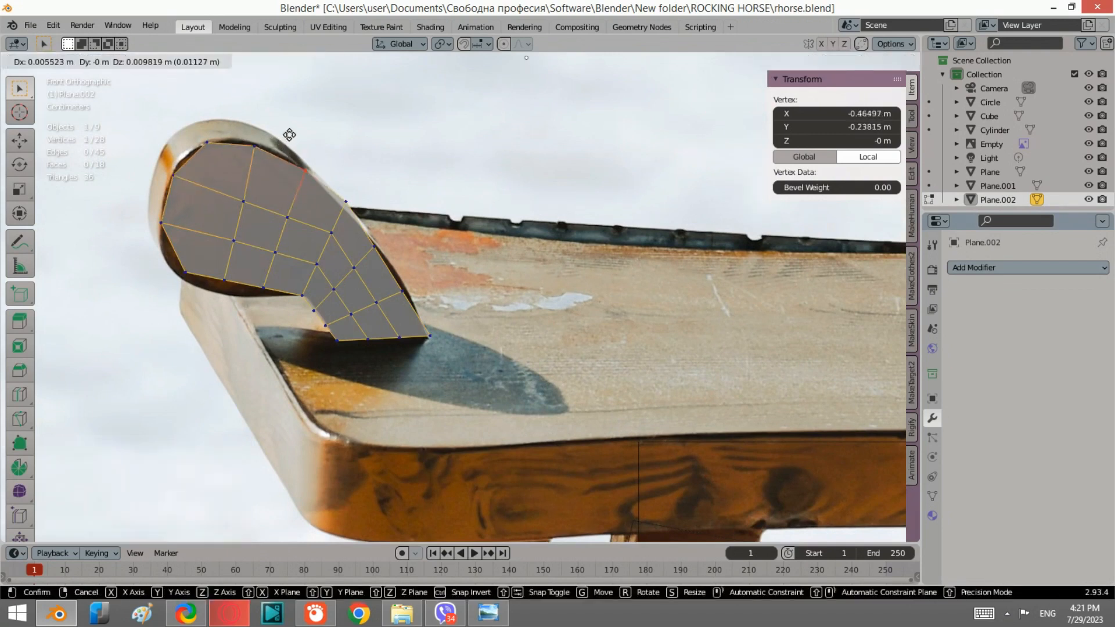
pyautogui.click(295, 143)
# Adjust the upper bend vertex about -0.007 m along Z and the lower front-edge vertex about 0.009 m up to follow the tail's outline.
pyautogui.moveTo(365, 230); pyautogui.dragTo(346, 186)
pyautogui.press('g')
pyautogui.click(361, 227)
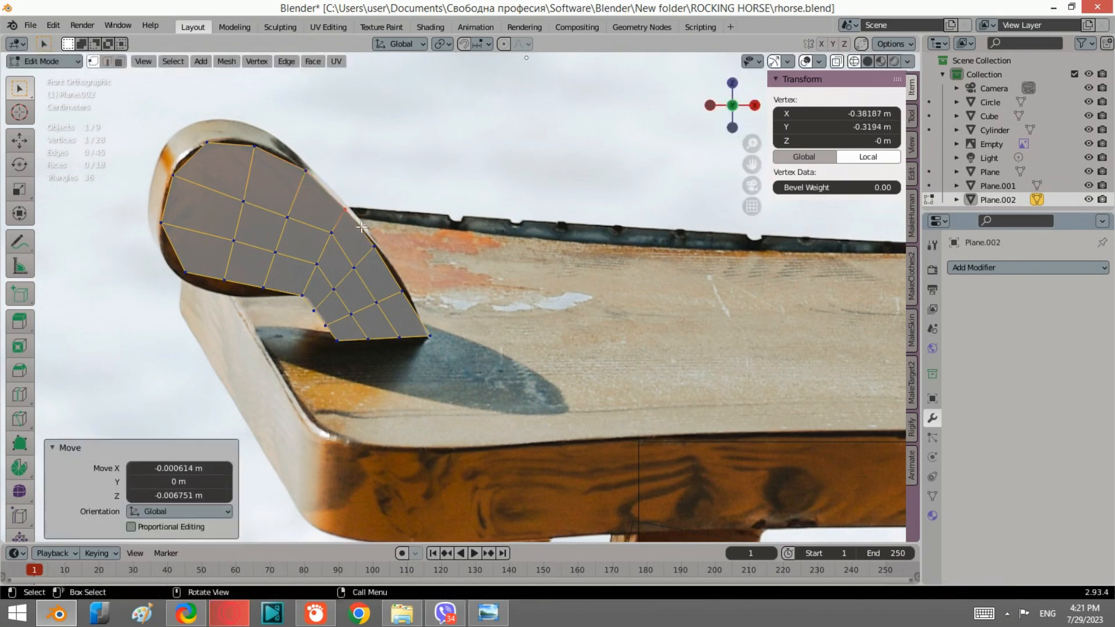
pyautogui.moveTo(417, 315); pyautogui.dragTo(390, 275)
pyautogui.press('g')
pyautogui.click(413, 268)
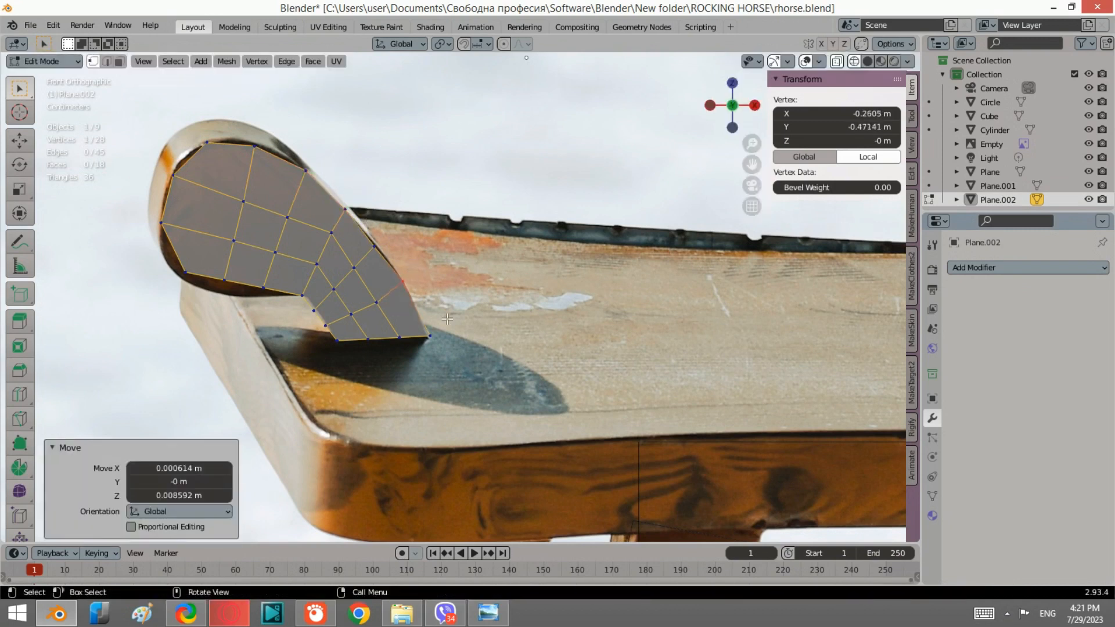
pyautogui.scroll(-6, 469, 351)
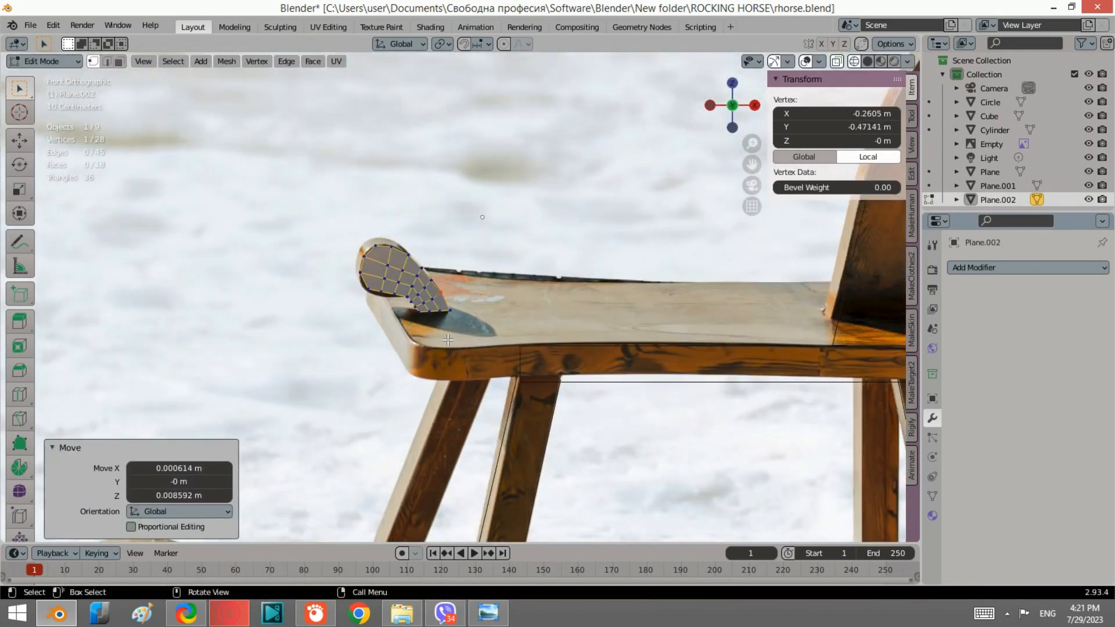
# Move the two middle vertices and the rear corner vertex of the tail's lower edge outward onto the rounded end's outline.
pyautogui.scroll(7, 425, 323)
pyautogui.click(205, 271)
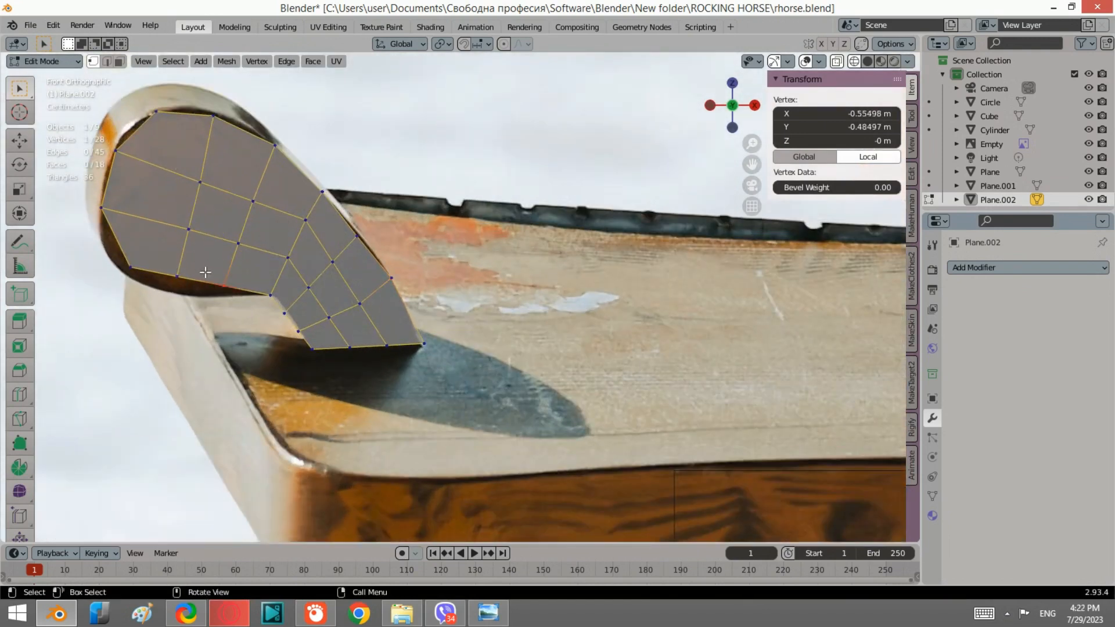
pyautogui.press('g')
pyautogui.click(185, 273)
pyautogui.press('g')
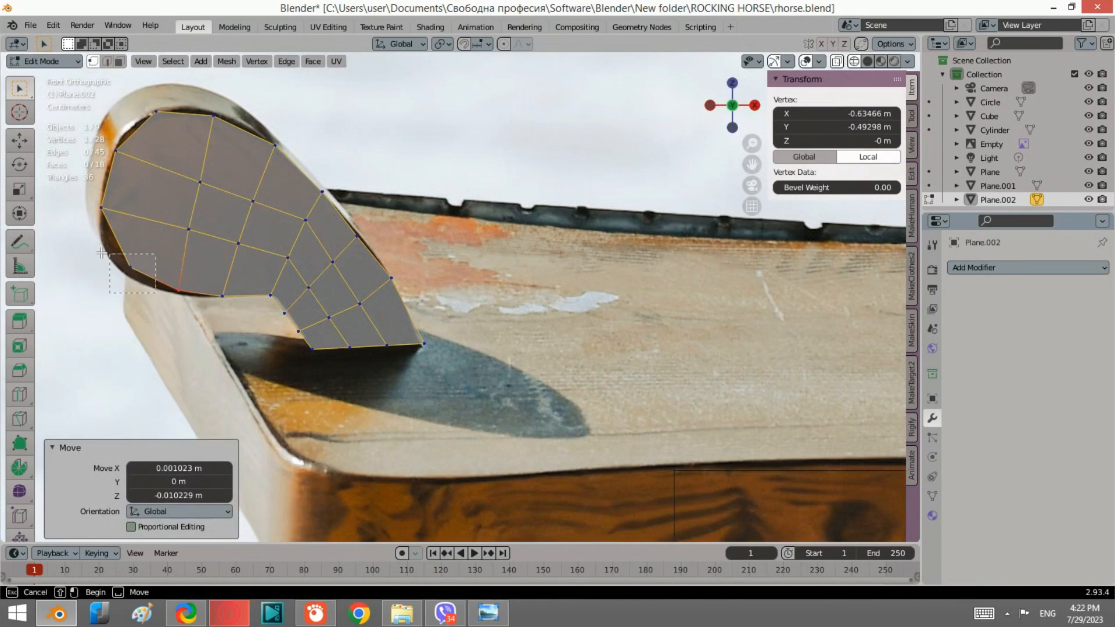
pyautogui.click(131, 268)
pyautogui.press('g')
pyautogui.click(136, 276)
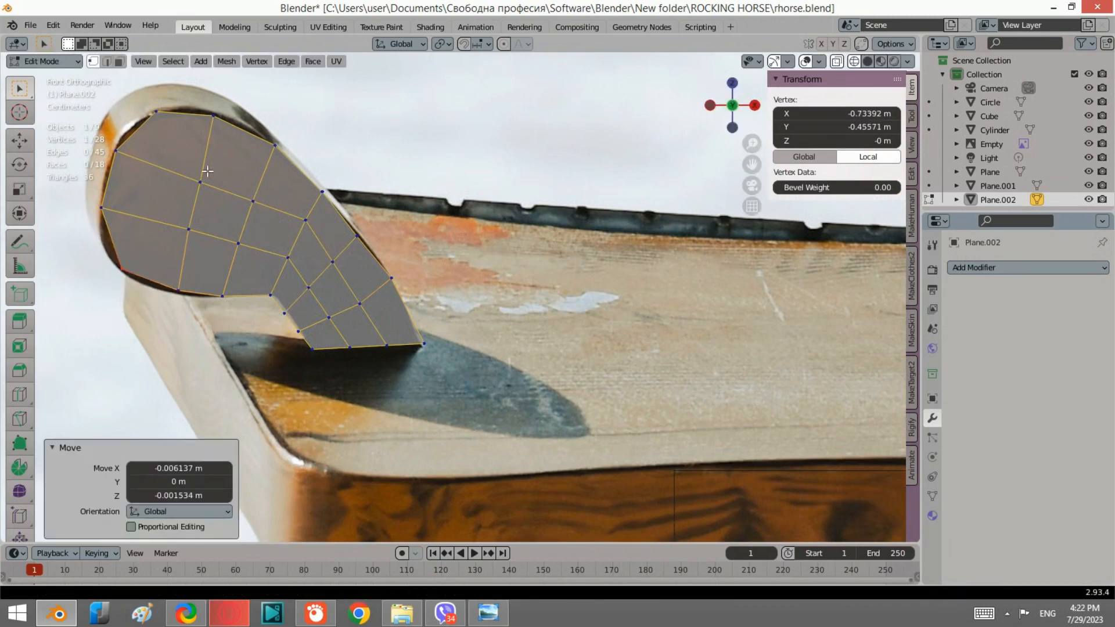
# Add one loop cut along the tail's lowest face row and move its rear end vertex about -0.007 m along X onto the outline.
pyautogui.keyDown('shift'); pyautogui.moveTo(176, 222); pyautogui.dragTo(298, 231, button='middle'); pyautogui.keyUp('shift')
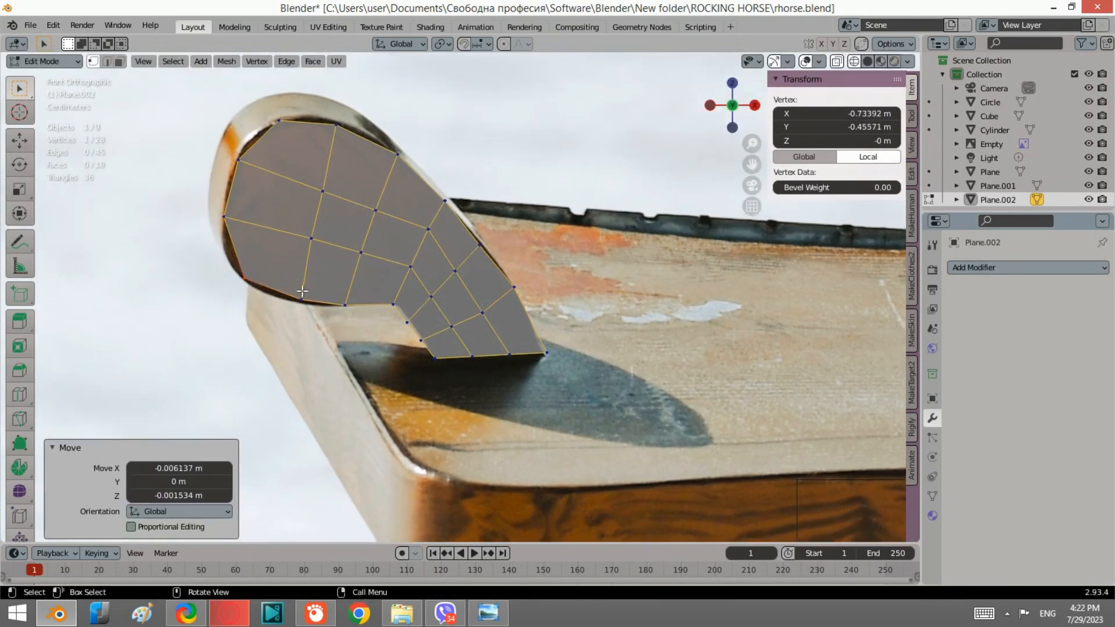
pyautogui.click(19, 395)
pyautogui.click(232, 244)
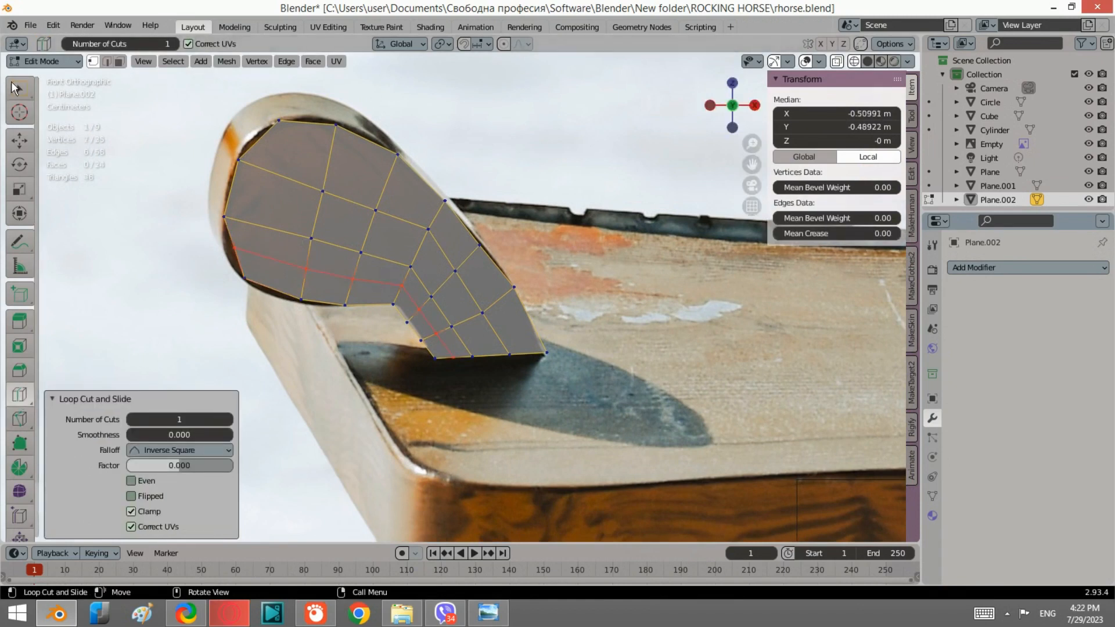
pyautogui.click(17, 88)
pyautogui.click(247, 249)
pyautogui.press('g')
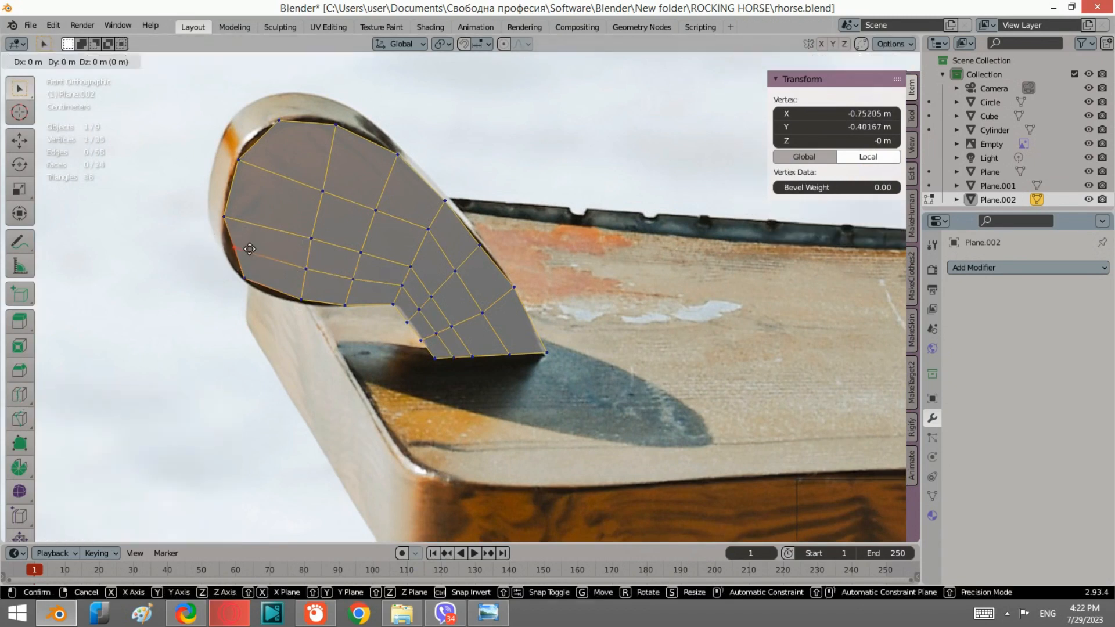
pyautogui.click(243, 250)
# Move the tail's lower rear corner vertex about 0.009 m along X and -0.008 m along Z onto the outline.
pyautogui.scroll(-3, 301, 190)
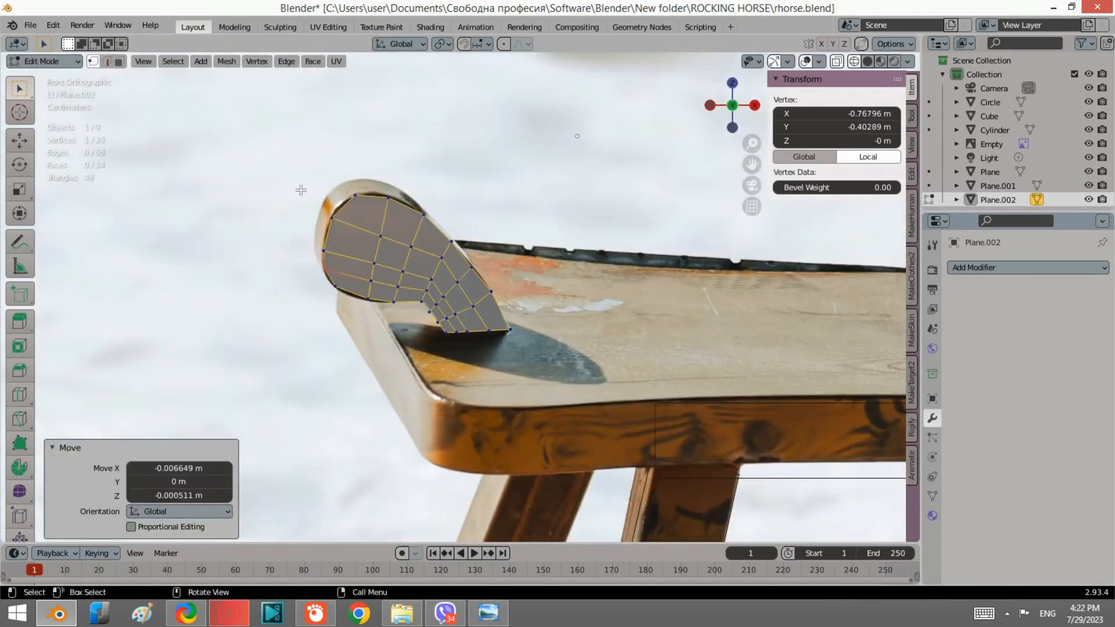
pyautogui.scroll(2, 346, 294)
pyautogui.moveTo(348, 310); pyautogui.dragTo(309, 303)
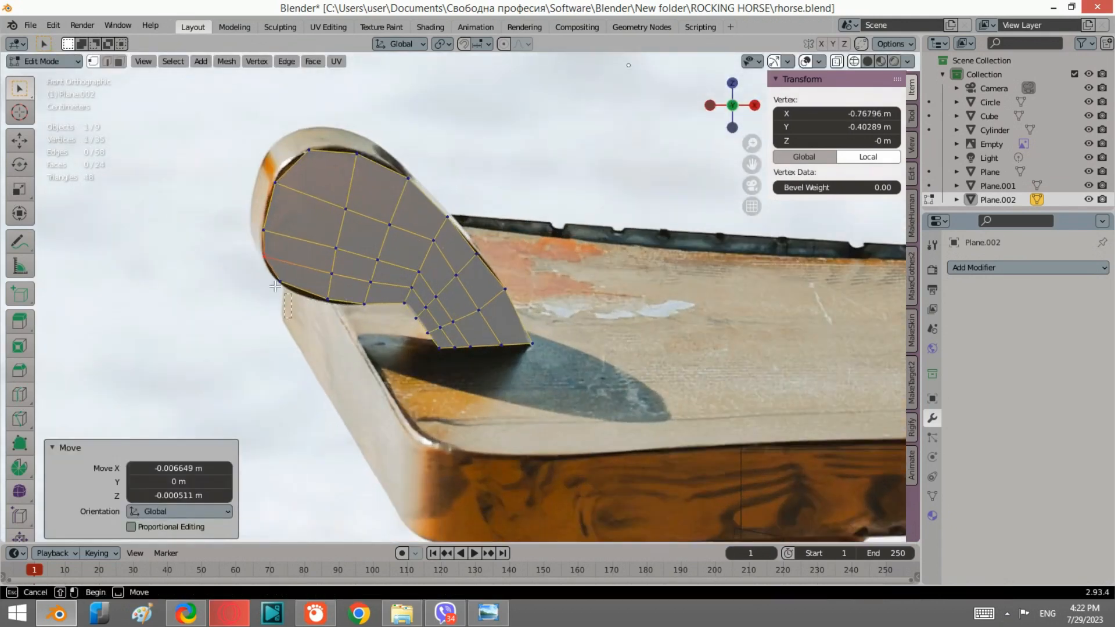
pyautogui.moveTo(262, 270); pyautogui.dragTo(261, 269)
pyautogui.press('g')
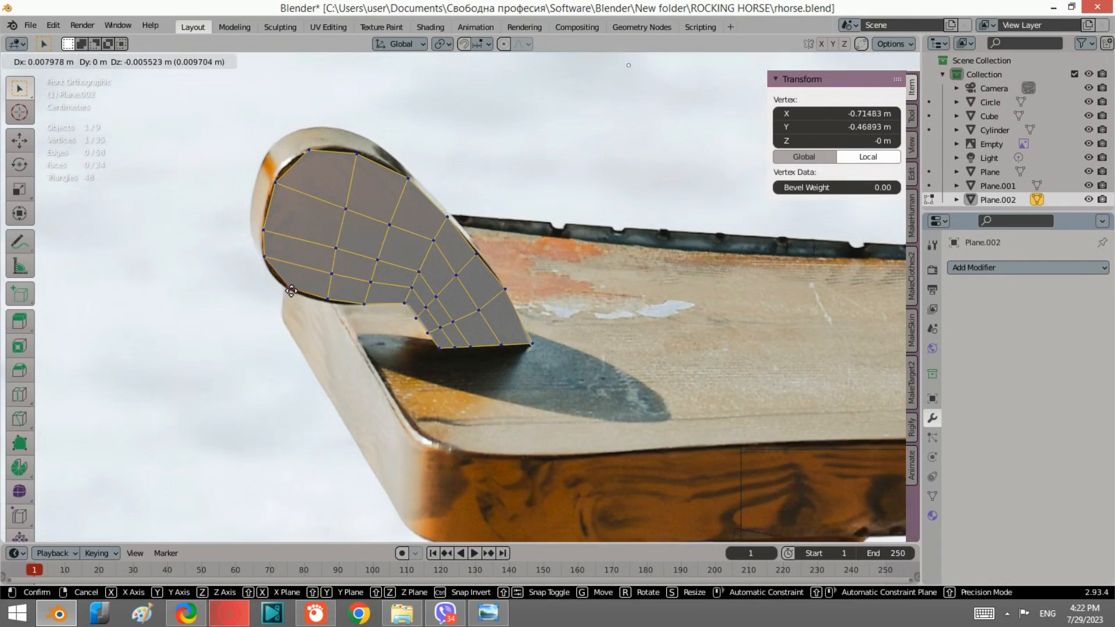
pyautogui.click(293, 290)
# Select the entire tail mesh and extrude it about 0.029 m along its normal, working in the side view.
pyautogui.scroll(-1, 348, 219)
pyautogui.scroll(-7, 349, 220)
pyautogui.moveTo(349, 219); pyautogui.dragTo(507, 294, button='middle')
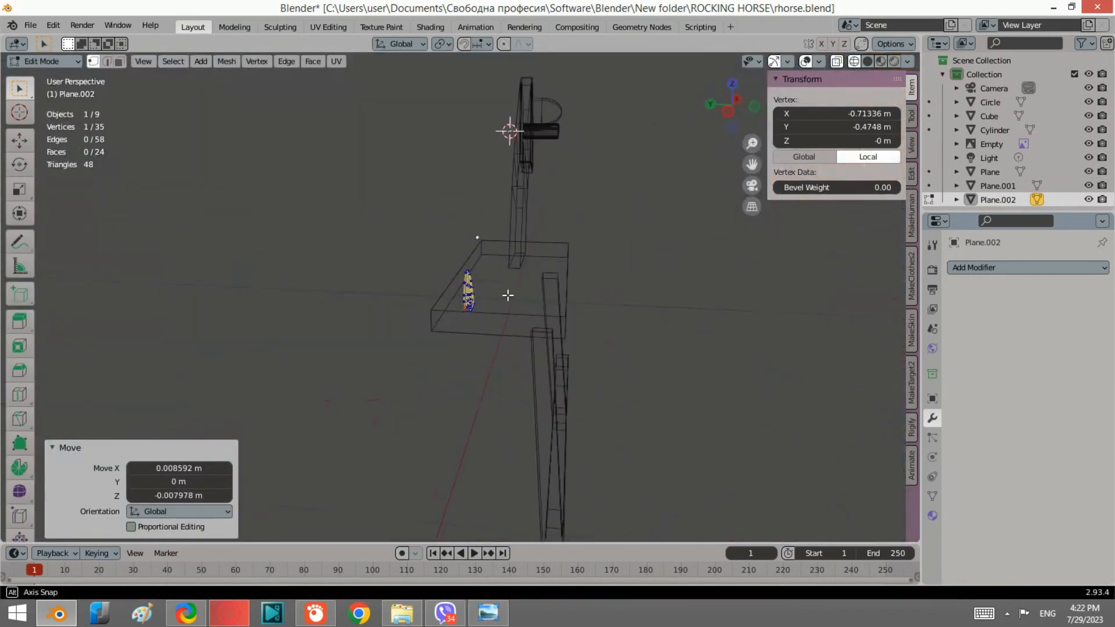
pyautogui.click(728, 112)
pyautogui.scroll(4, 531, 286)
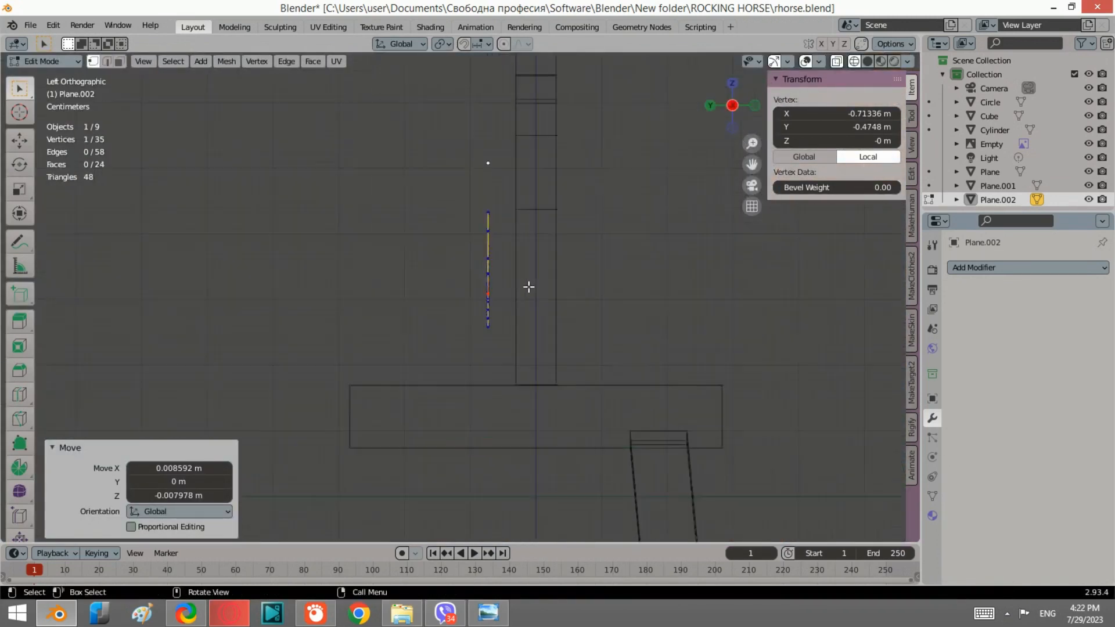
pyautogui.press('Tab')
pyautogui.press('Tab')
pyautogui.press('a')
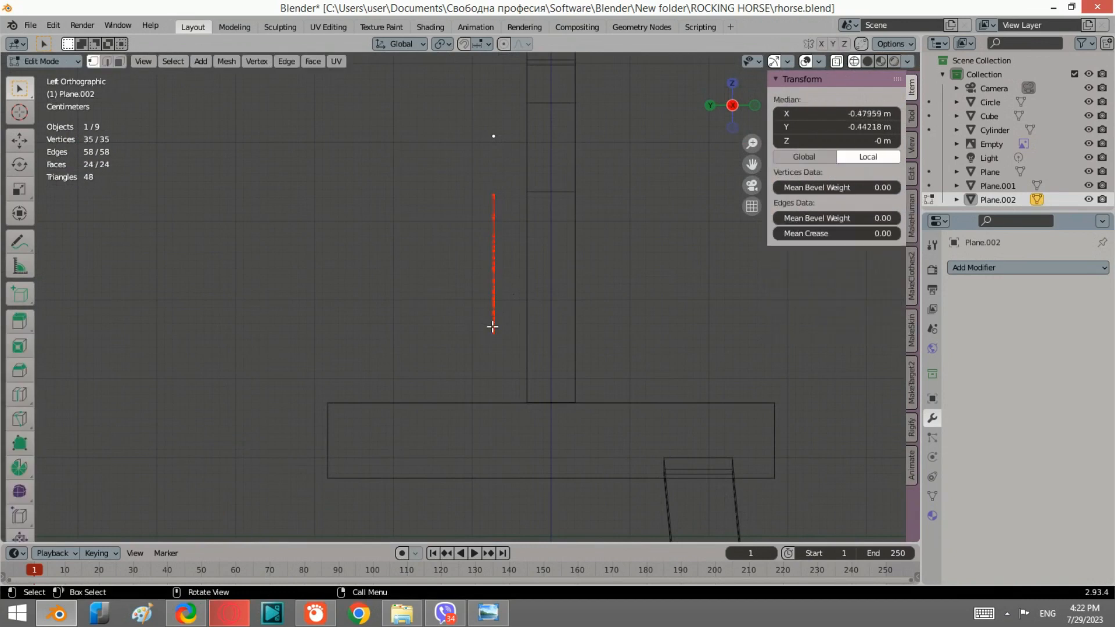
pyautogui.press('e')
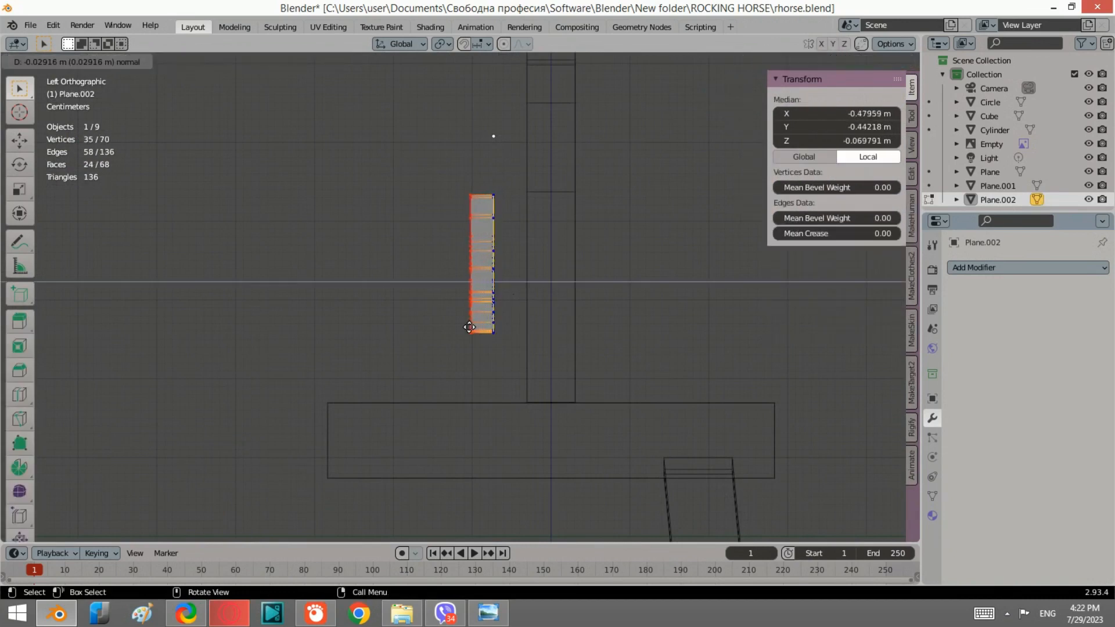
pyautogui.click(470, 327)
# Move the whole tail mesh about 0.345 m along X and -0.084 m along Z onto the seat's rear, and return to Object Mode.
pyautogui.scroll(-3, 569, 149)
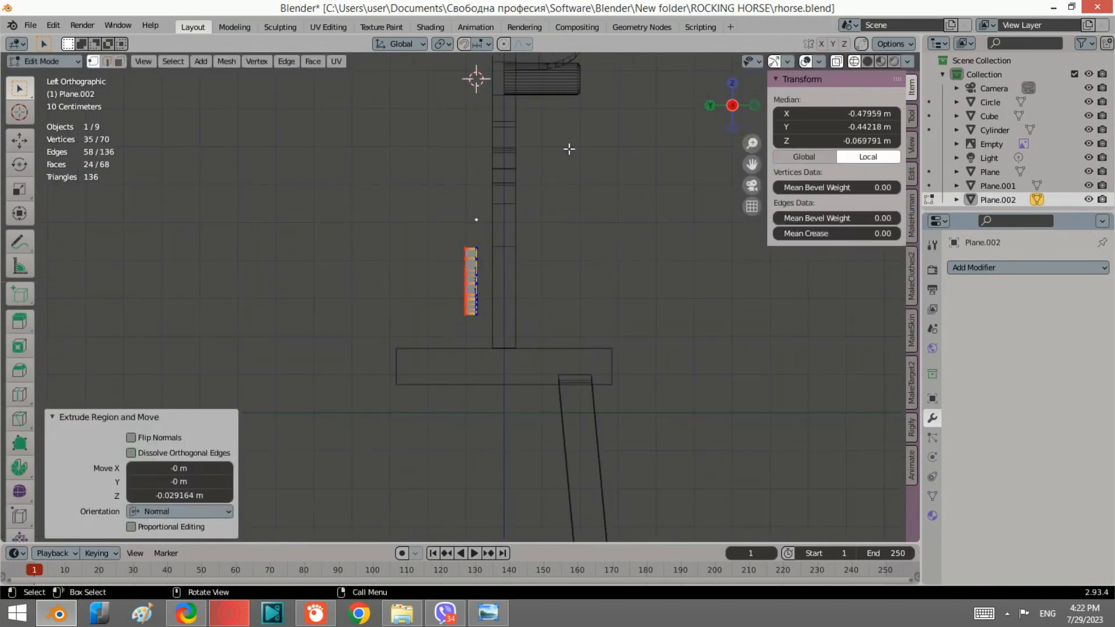
pyautogui.click(753, 105)
pyautogui.keyDown('shift'); pyautogui.moveTo(645, 245); pyautogui.dragTo(552, 239, button='middle'); pyautogui.keyUp('shift')
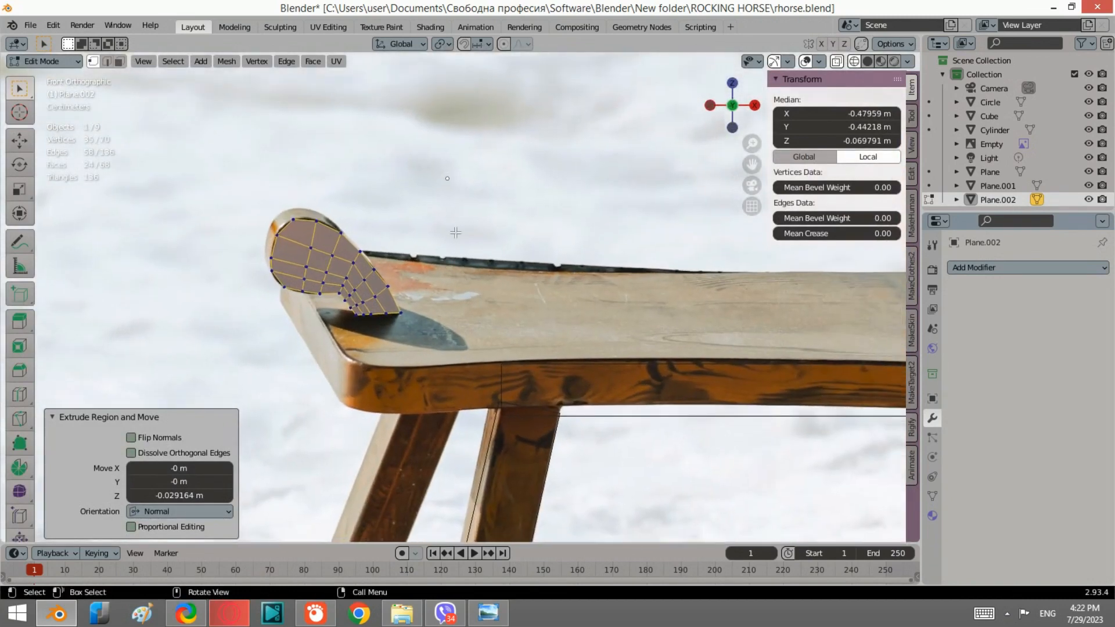
pyautogui.press('a')
pyautogui.scroll(-1, 415, 239)
pyautogui.press('g')
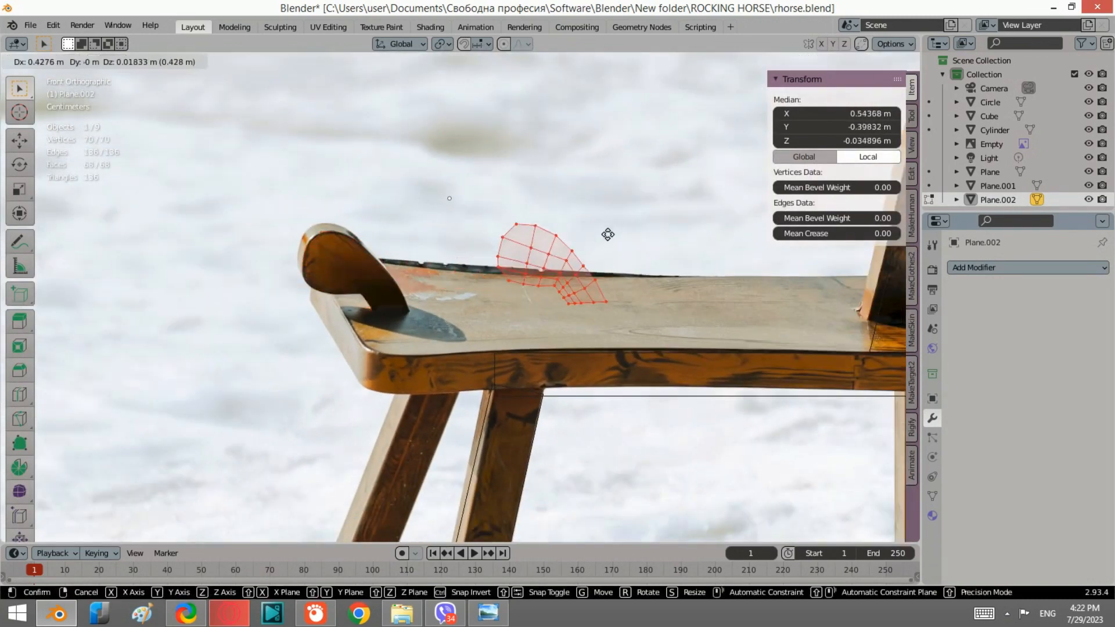
pyautogui.click(572, 277)
pyautogui.moveTo(572, 277); pyautogui.dragTo(532, 324, button='middle')
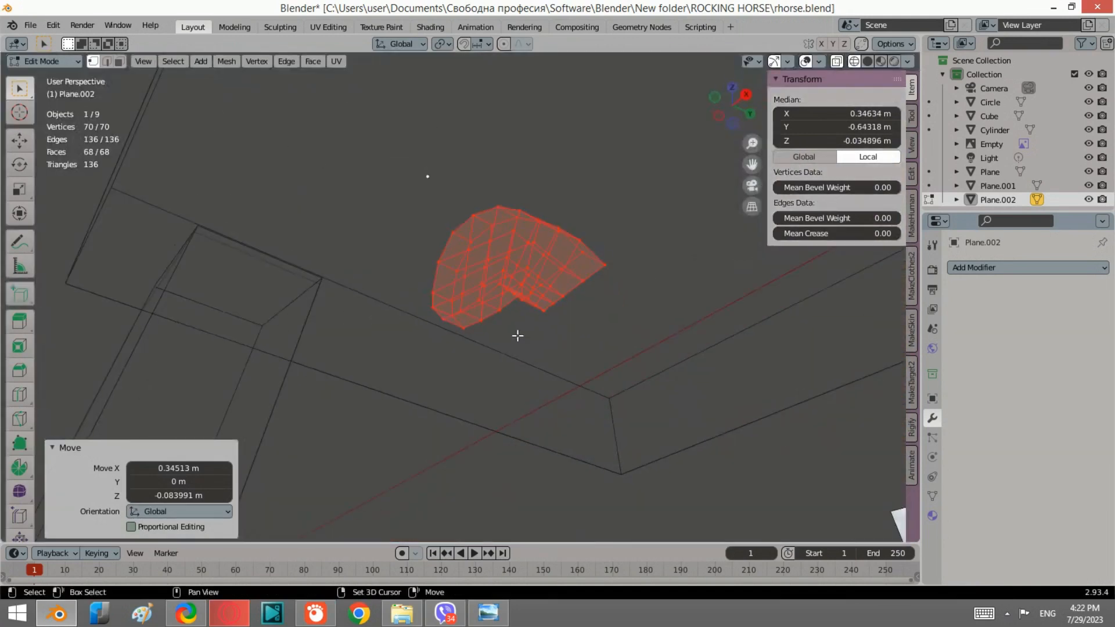
pyautogui.click(731, 89)
pyautogui.click(732, 127)
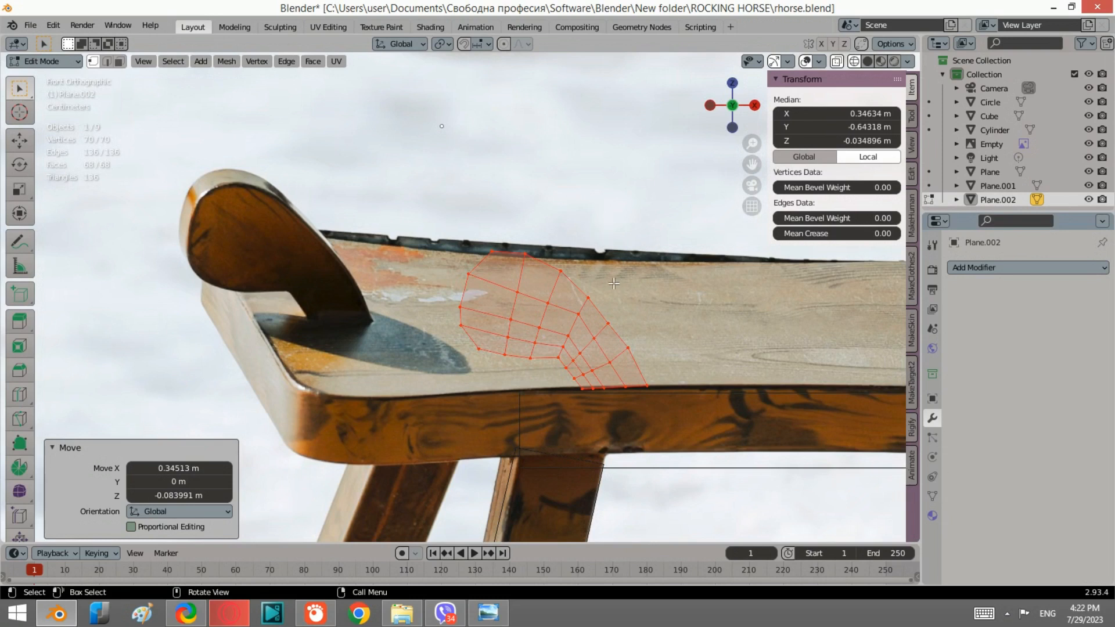
pyautogui.scroll(-3, 614, 284)
pyautogui.moveTo(532, 384); pyautogui.dragTo(518, 323, button='middle')
pyautogui.press('Tab')
pyautogui.click(1006, 614)
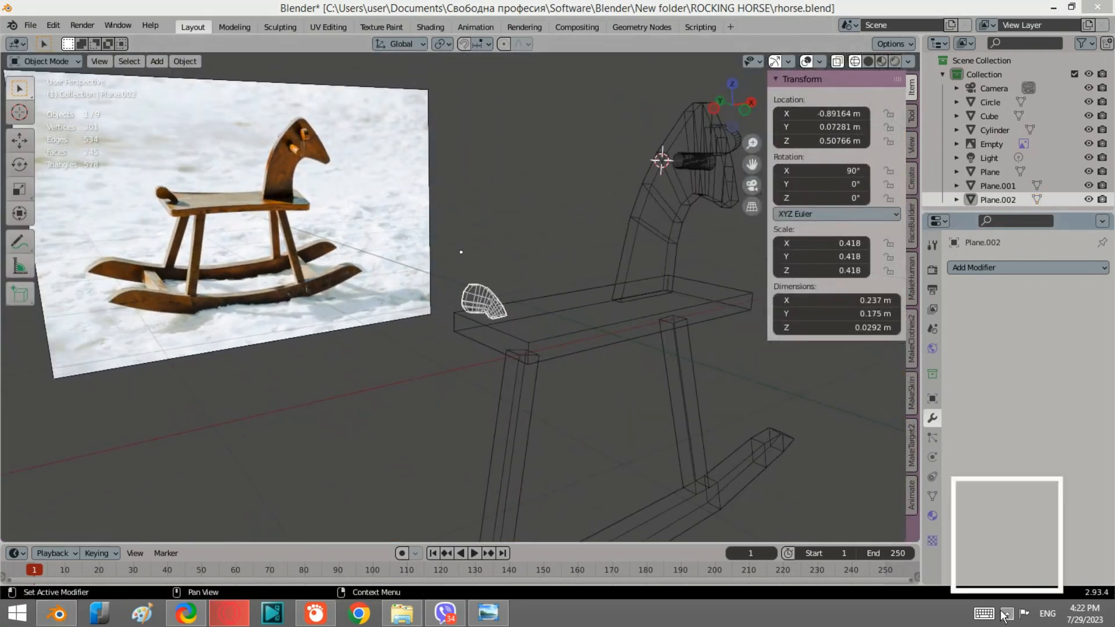